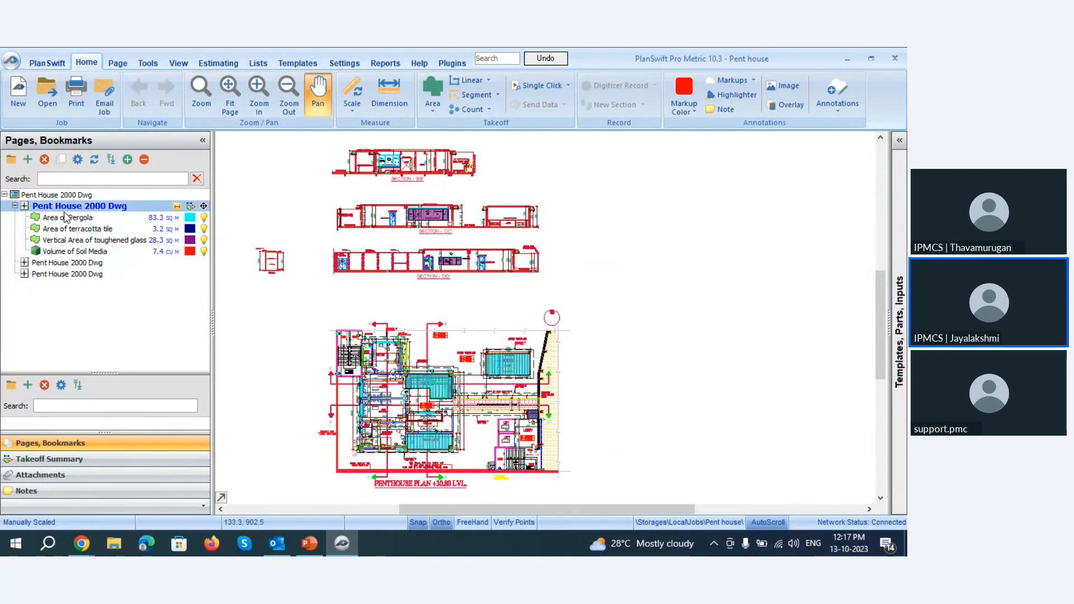
{"action": "left_click", "coordinate": [70, 229]}
{"action": "left_click", "coordinate": [68, 251]}
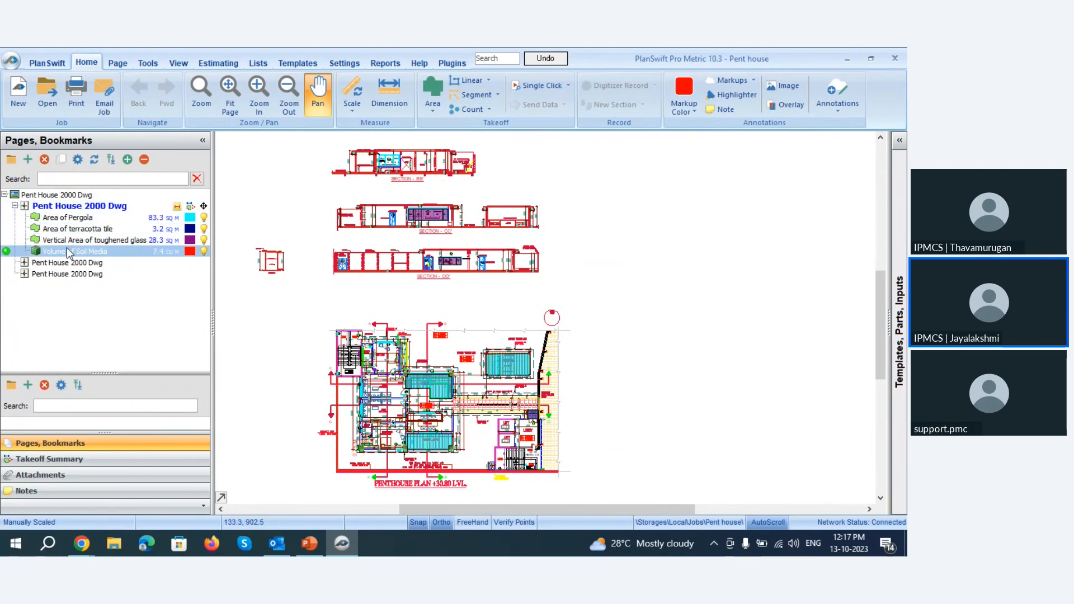
{"action": "left_click", "coordinate": [189, 218]}
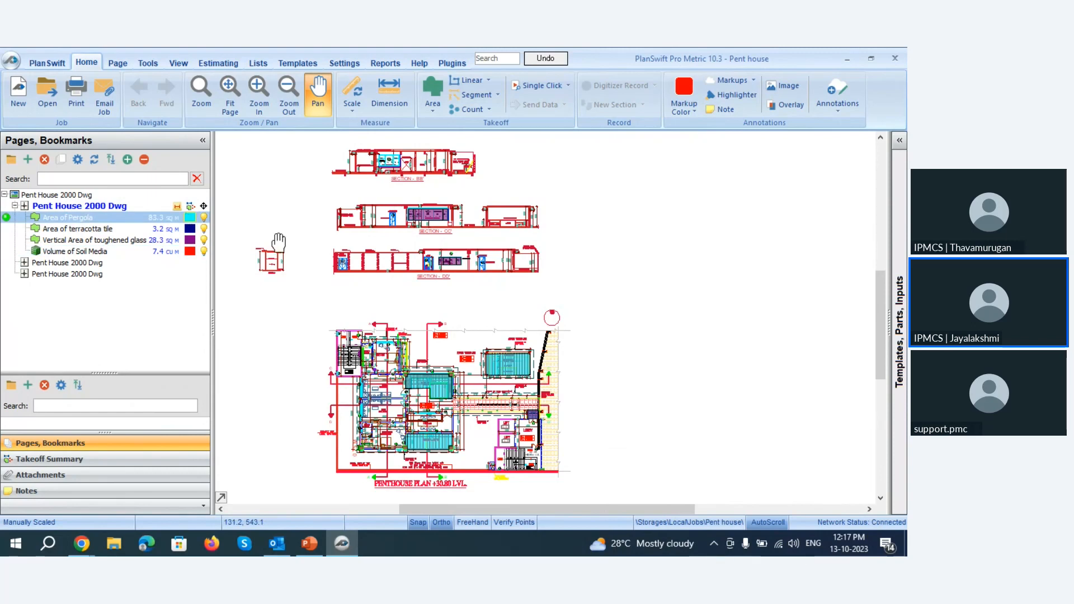
{"action": "left_click", "coordinate": [561, 300]}
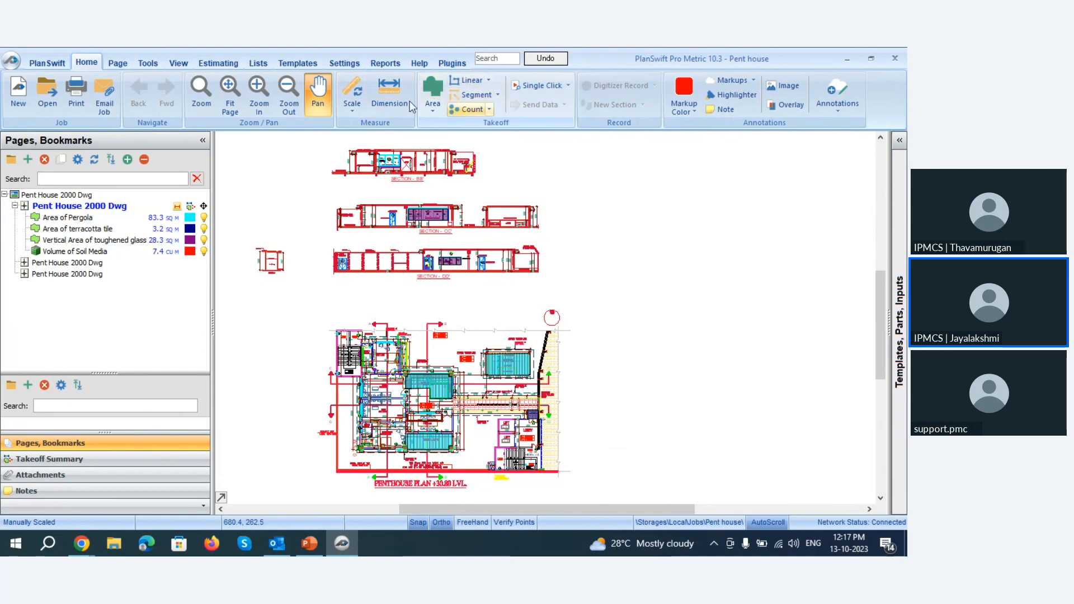
{"action": "left_click", "coordinate": [434, 112]}
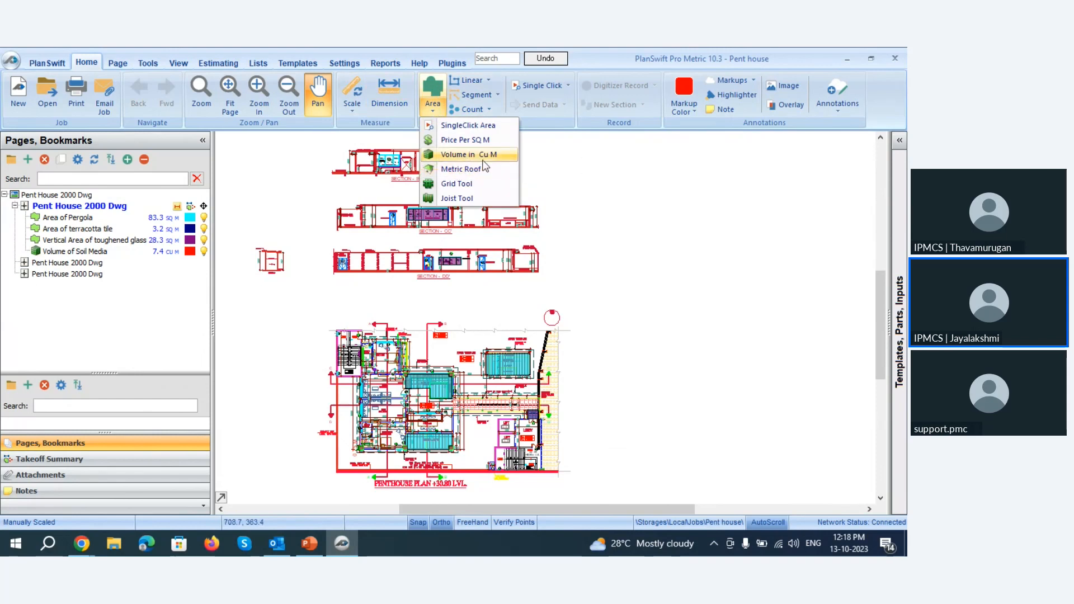
{"action": "left_click", "coordinate": [565, 165]}
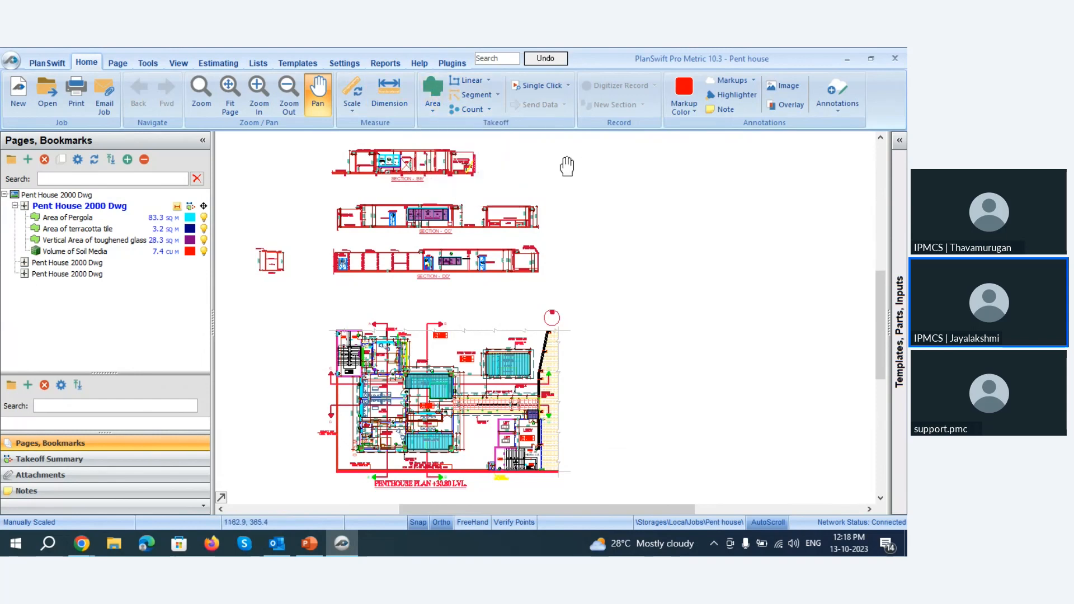
{"action": "left_click", "coordinate": [433, 90]}
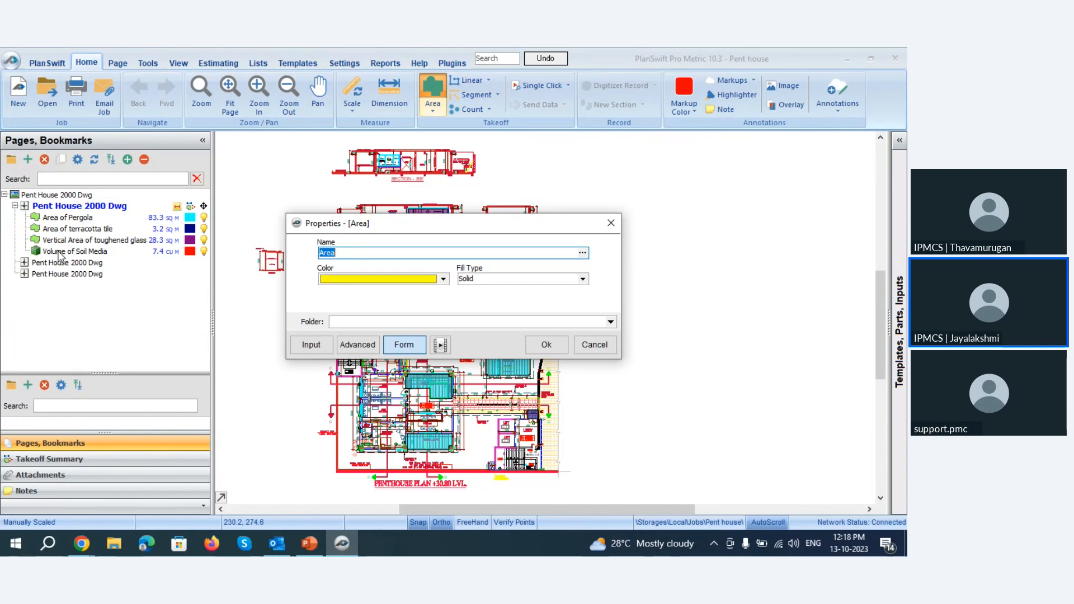
{"action": "left_click", "coordinate": [442, 278]}
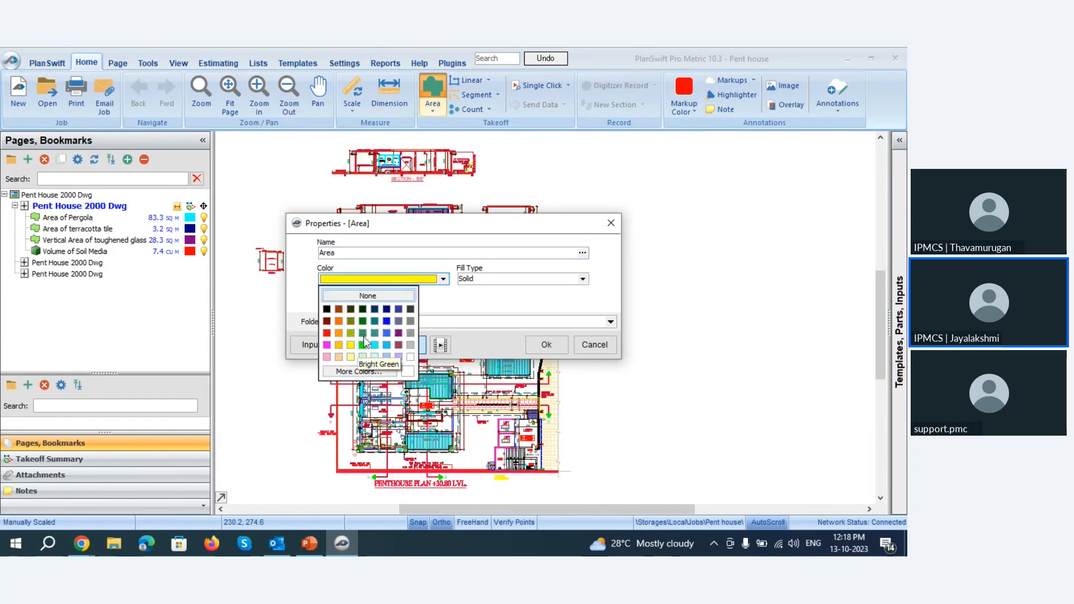
{"action": "left_click", "coordinate": [443, 280]}
{"action": "left_click", "coordinate": [443, 279]}
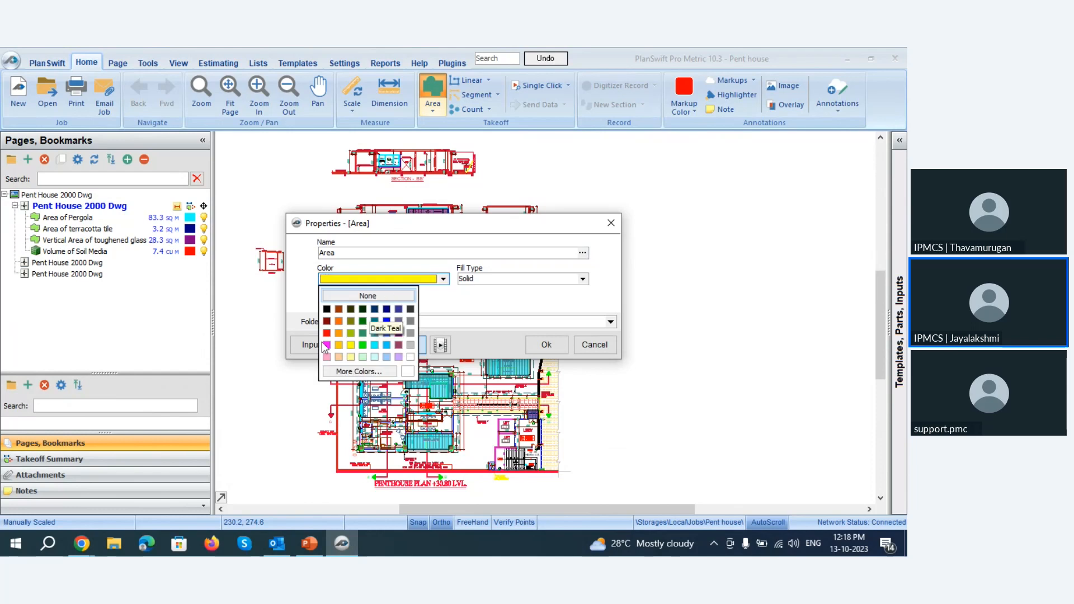
{"action": "left_click", "coordinate": [350, 333]}
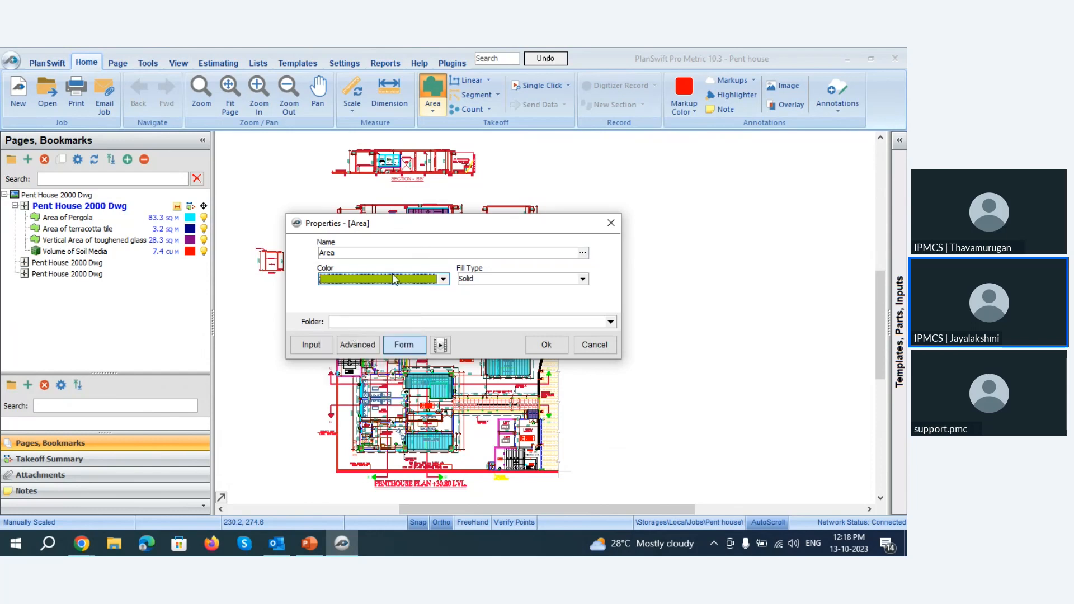
{"action": "left_click", "coordinate": [583, 282]}
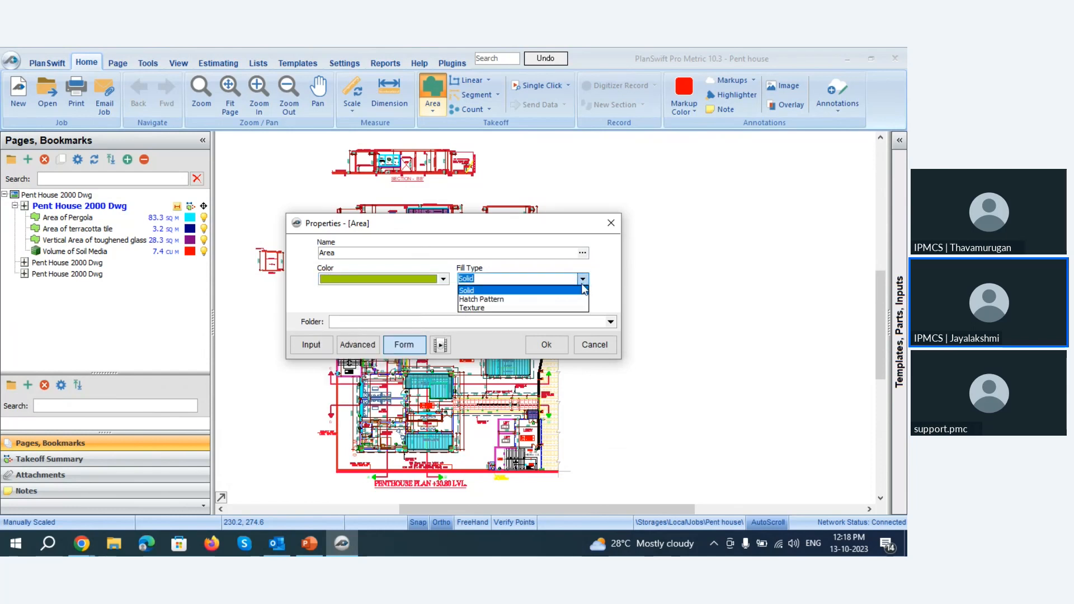
{"action": "left_click", "coordinate": [528, 281]}
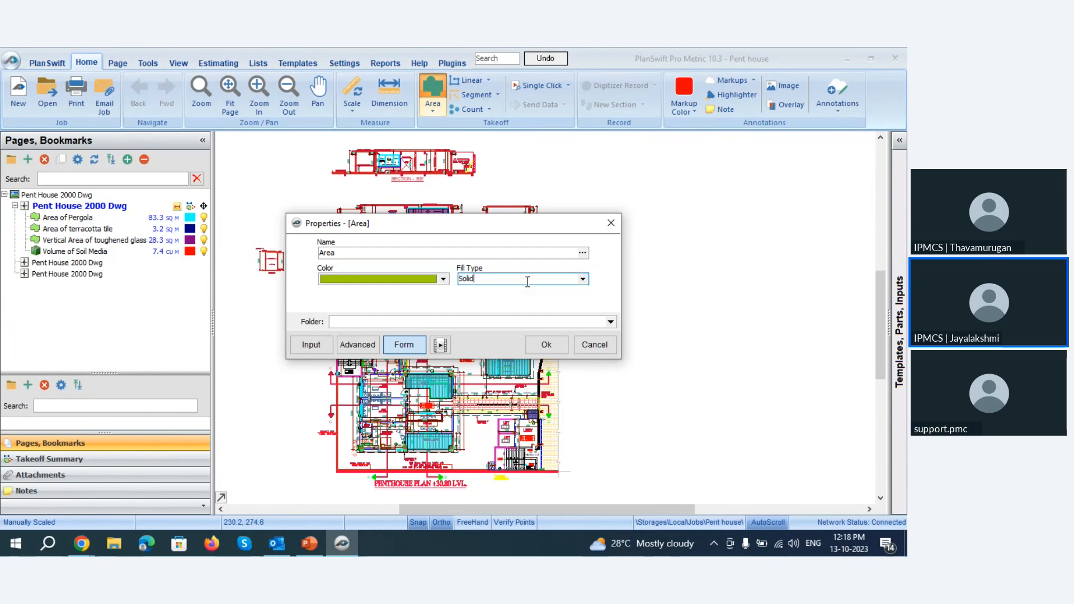
{"action": "left_click", "coordinate": [377, 320]}
{"action": "left_click", "coordinate": [551, 346]}
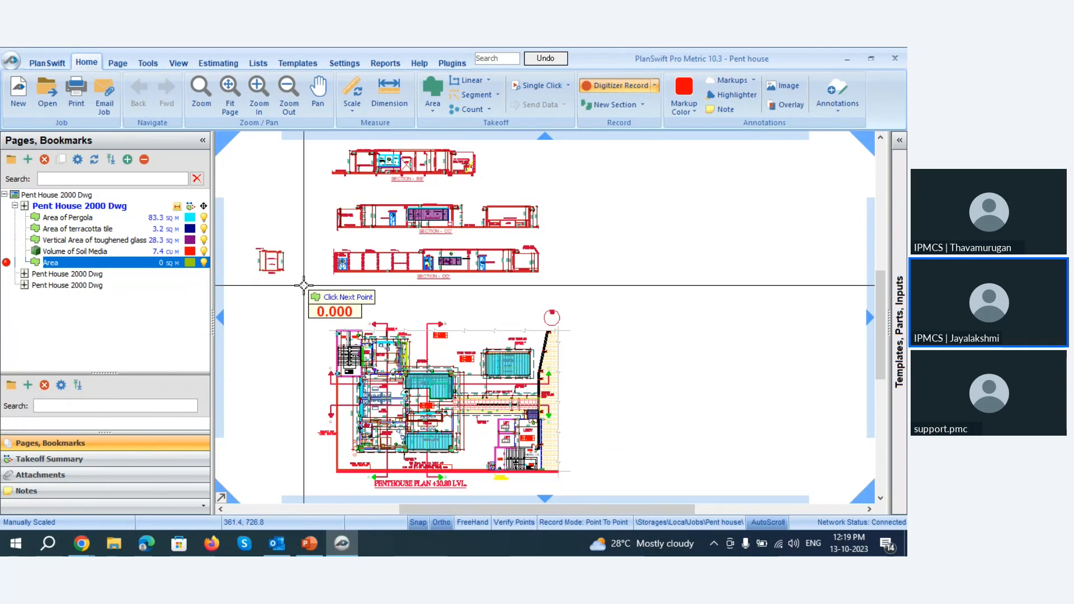
{"action": "key", "text": "Escape"}
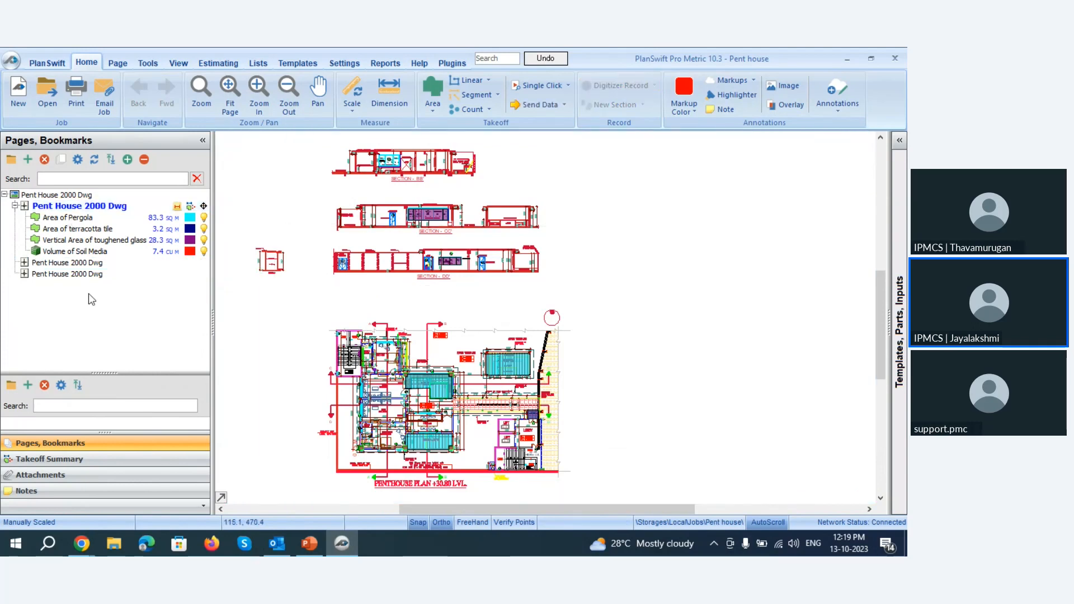
Examine the shaded pergola areas on the Penthouse Plan +30.80 LVL and the landscape garden pergola up close.
{"action": "left_click", "coordinate": [62, 220]}
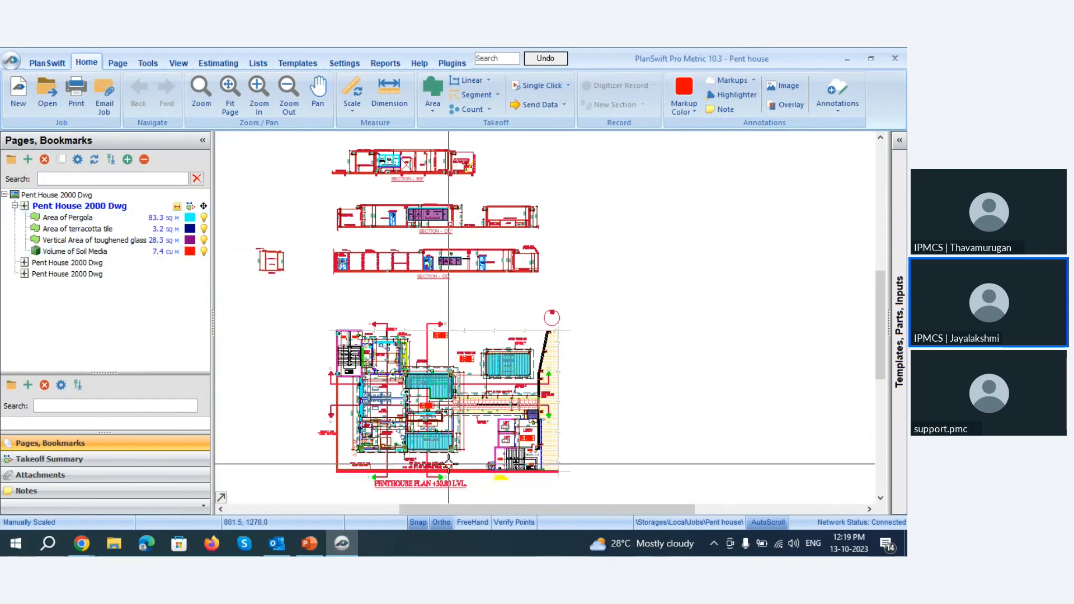
{"action": "scroll", "coordinate": [448, 463], "scroll_direction": "up", "scroll_amount": 5}
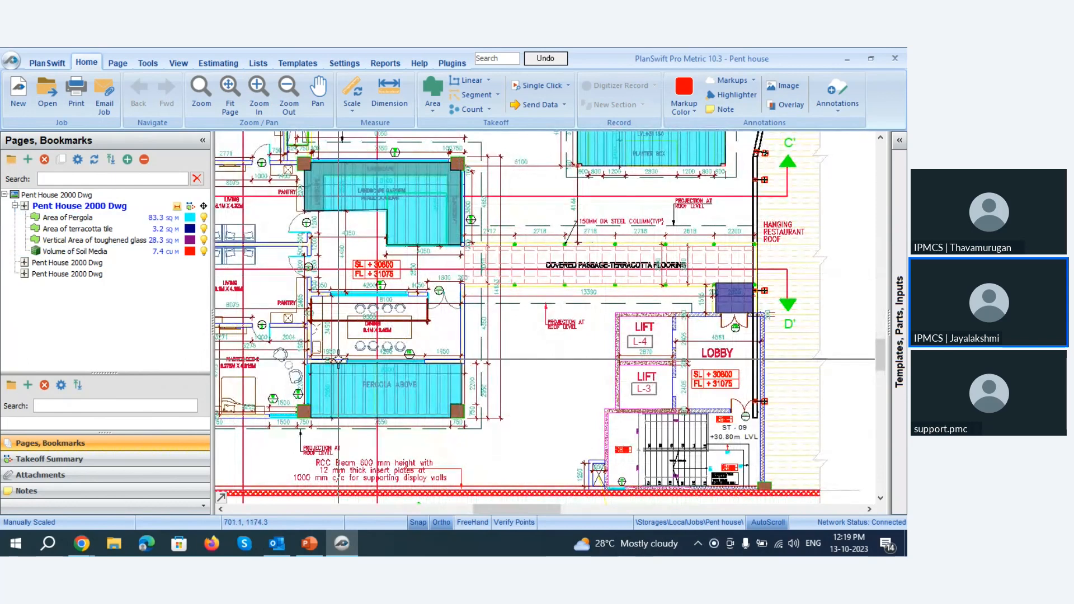
{"action": "scroll", "coordinate": [338, 358], "scroll_direction": "down", "scroll_amount": 5}
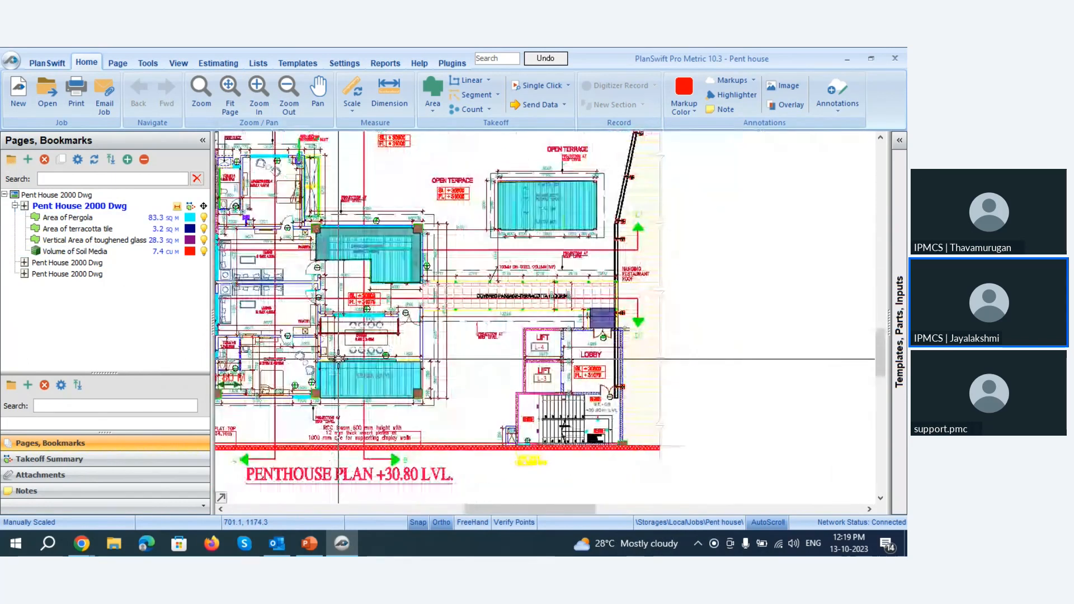
{"action": "scroll", "coordinate": [336, 414], "scroll_direction": "up", "scroll_amount": 3}
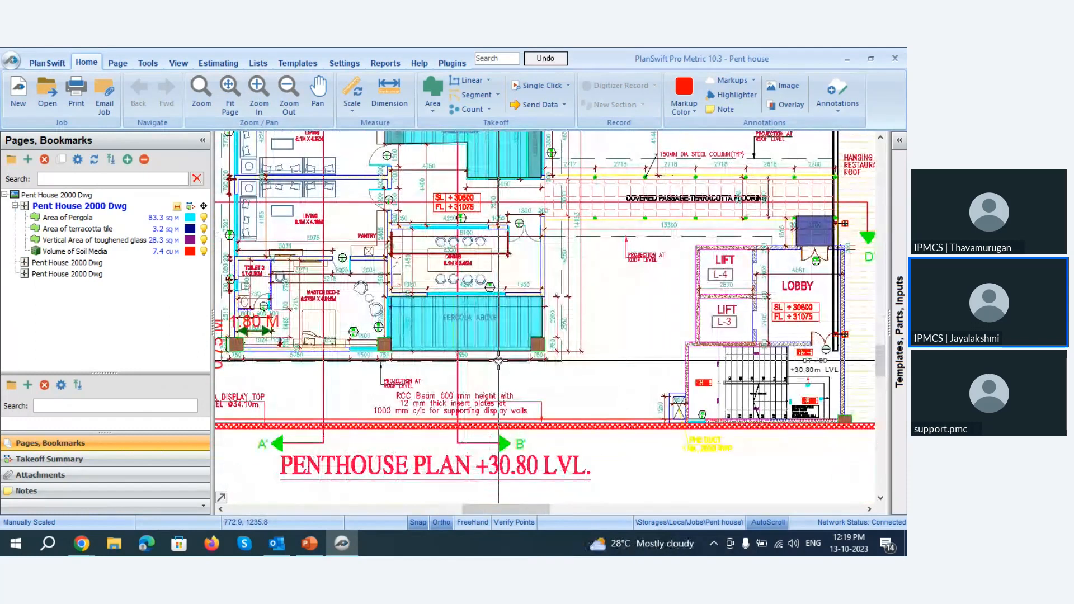
{"action": "scroll", "coordinate": [498, 360], "scroll_direction": "down", "scroll_amount": 2}
{"action": "scroll", "coordinate": [519, 178], "scroll_direction": "up", "scroll_amount": 3}
{"action": "scroll", "coordinate": [491, 322], "scroll_direction": "down", "scroll_amount": 2}
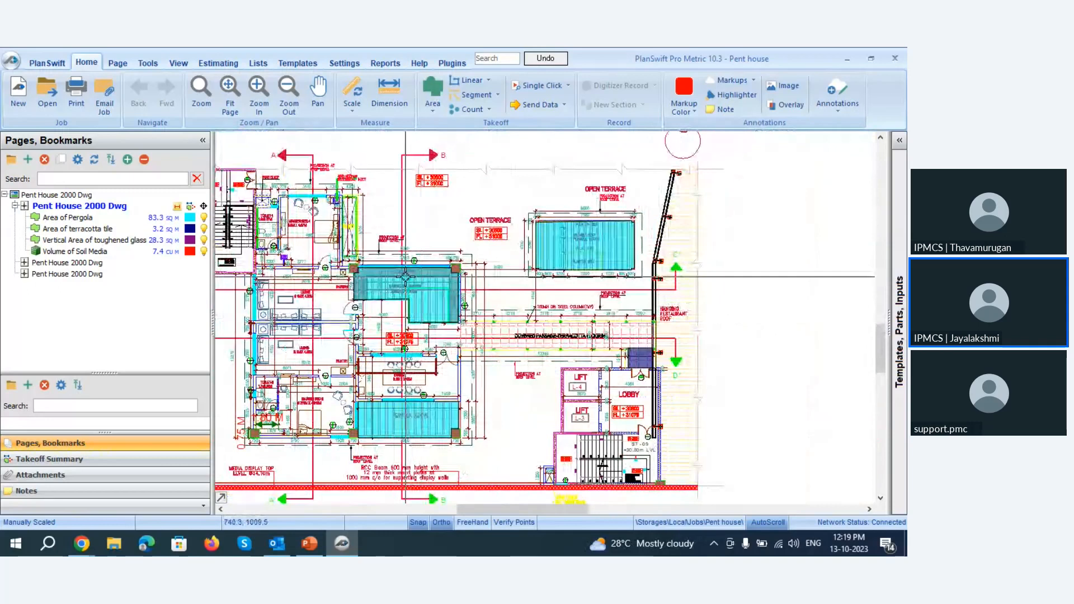
{"action": "scroll", "coordinate": [329, 239], "scroll_direction": "up", "scroll_amount": 2}
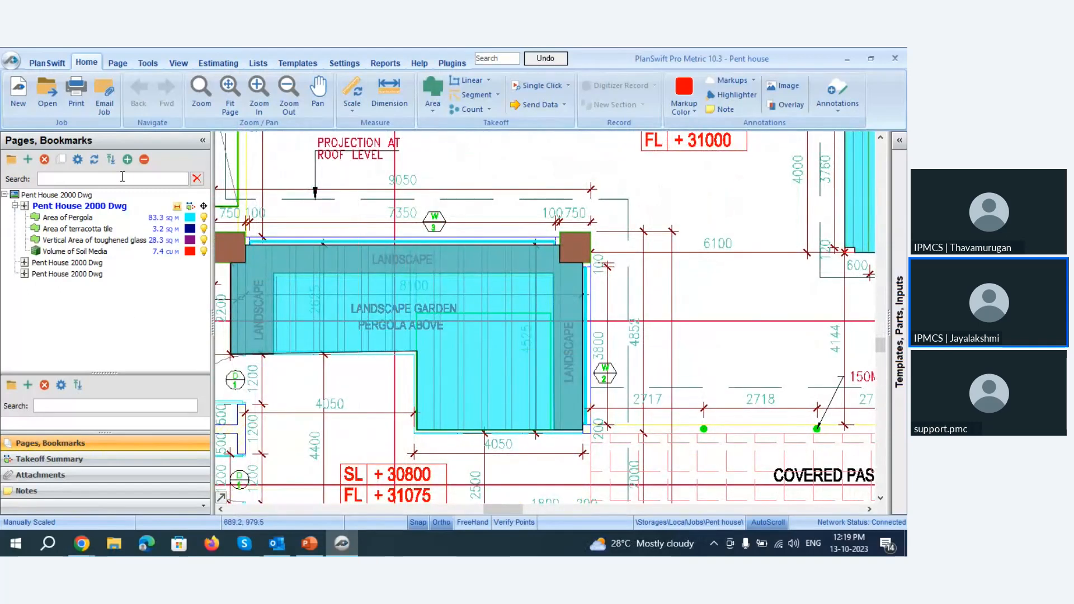
Resume recording on the existing Area of Pergola takeoff with Continue With, starting from the landscape garden pergola section.
{"action": "left_click", "coordinate": [93, 217]}
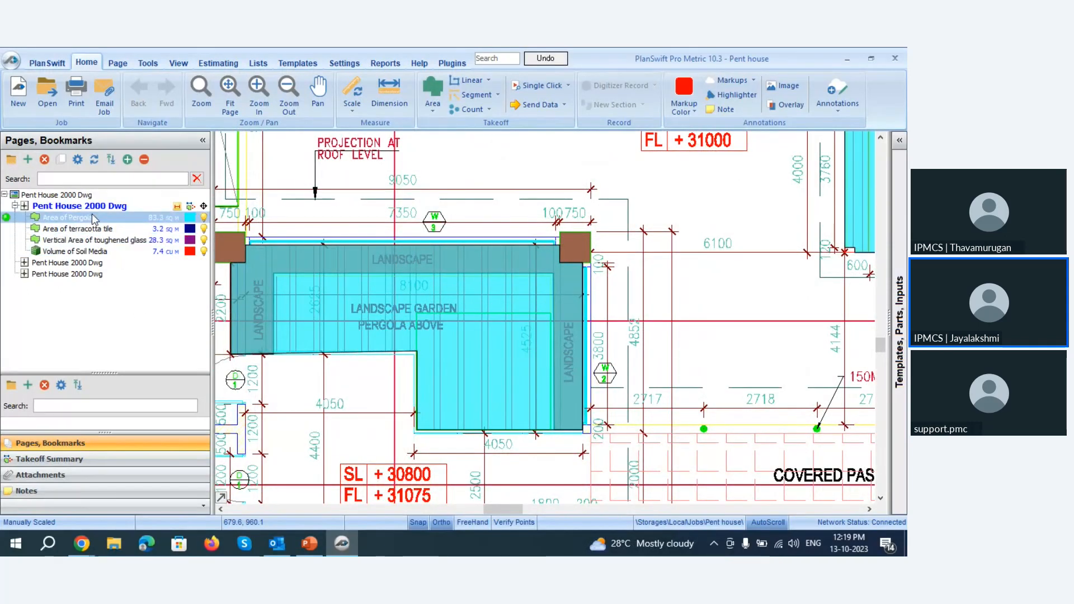
{"action": "left_click", "coordinate": [496, 376]}
{"action": "right_click", "coordinate": [468, 383]}
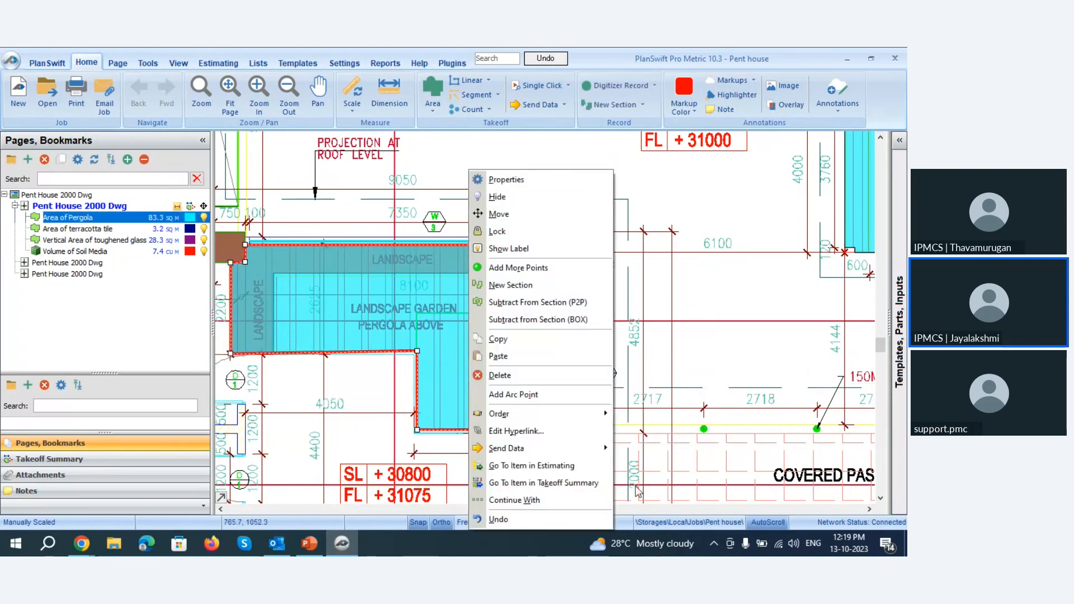
{"action": "left_click", "coordinate": [512, 497]}
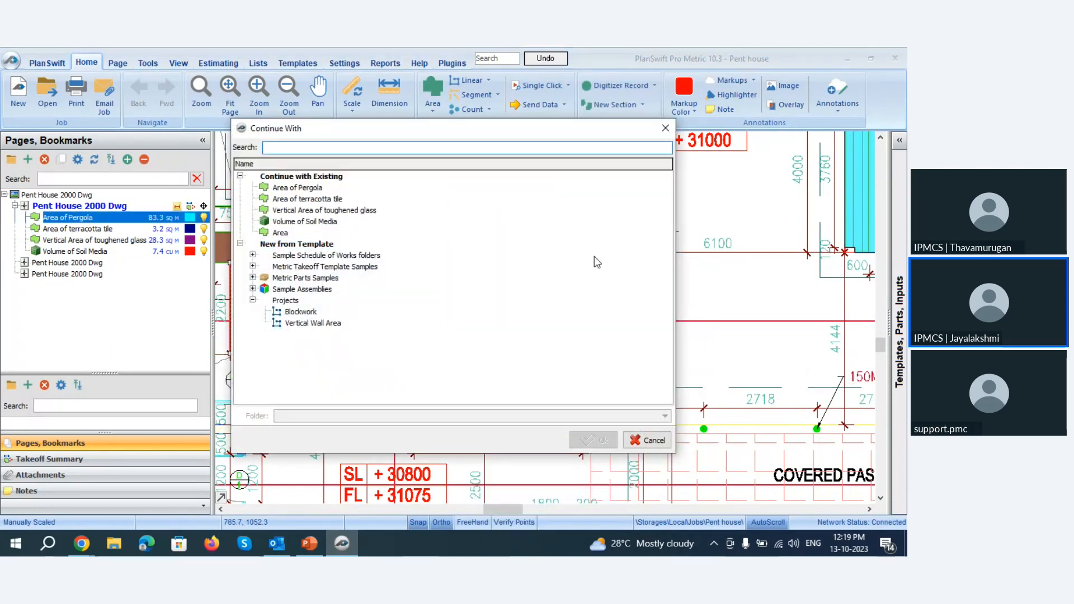
{"action": "left_click", "coordinate": [511, 245]}
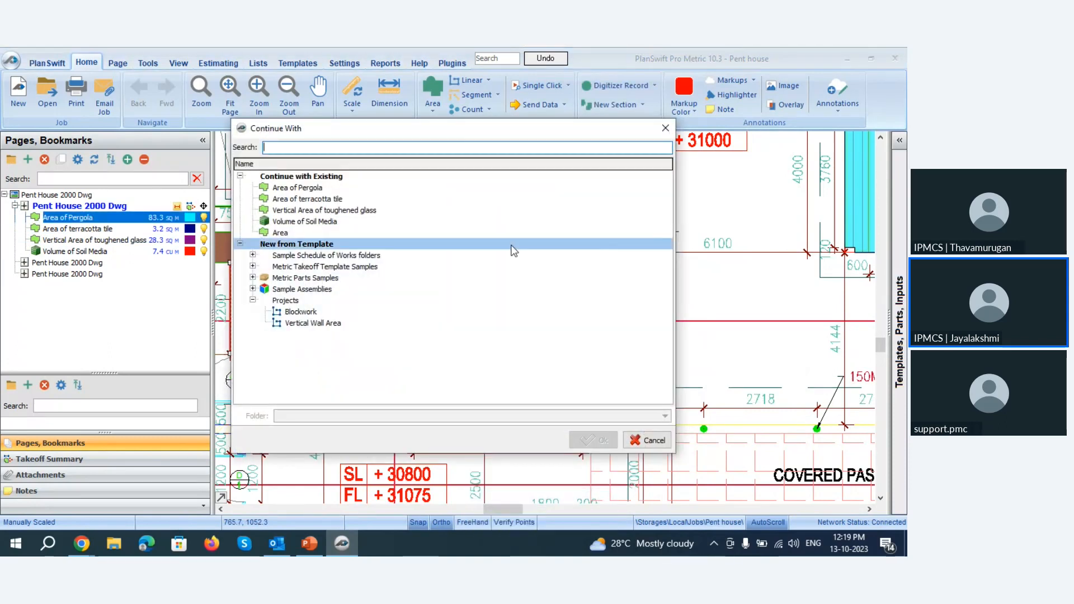
{"action": "left_click", "coordinate": [309, 189]}
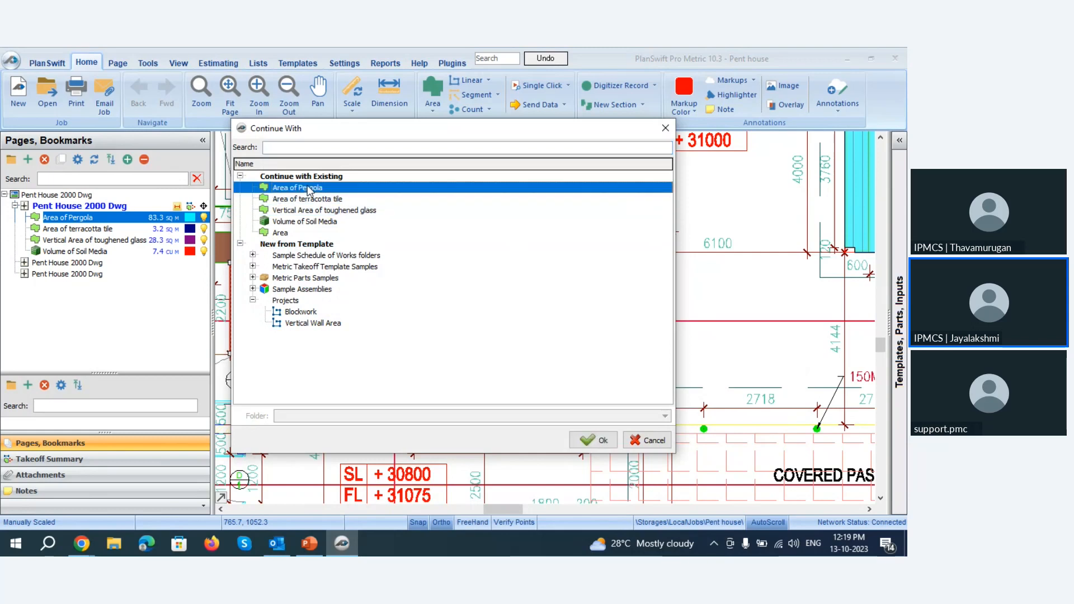
{"action": "left_click", "coordinate": [594, 440]}
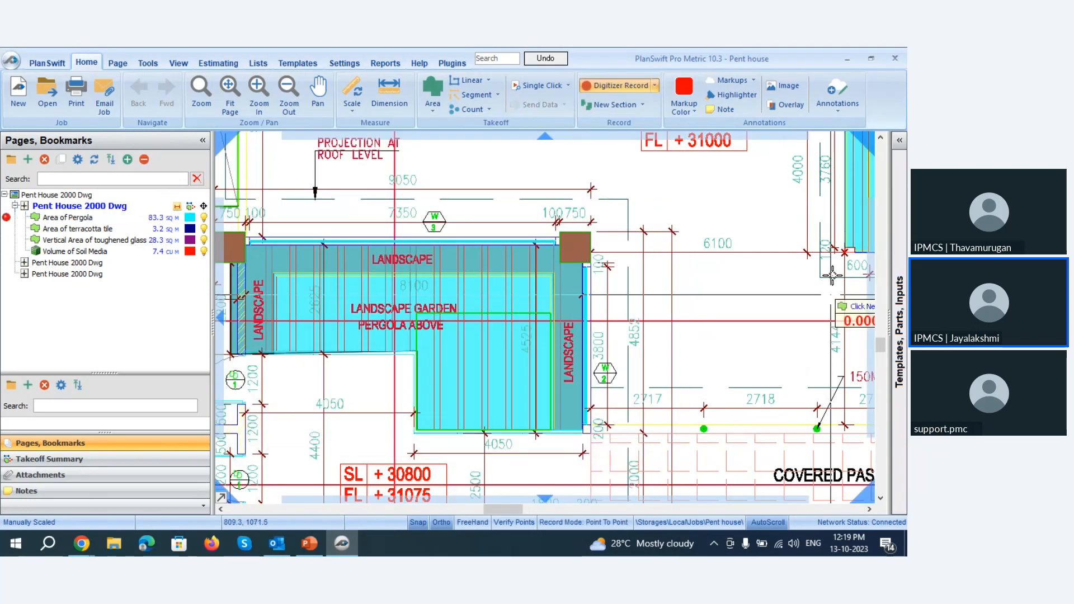
Trace the left edge of the pergola below the dining room, from its upper corner down along the brown column to the column's lower corner.
{"action": "scroll", "coordinate": [487, 246], "scroll_direction": "down", "scroll_amount": 5}
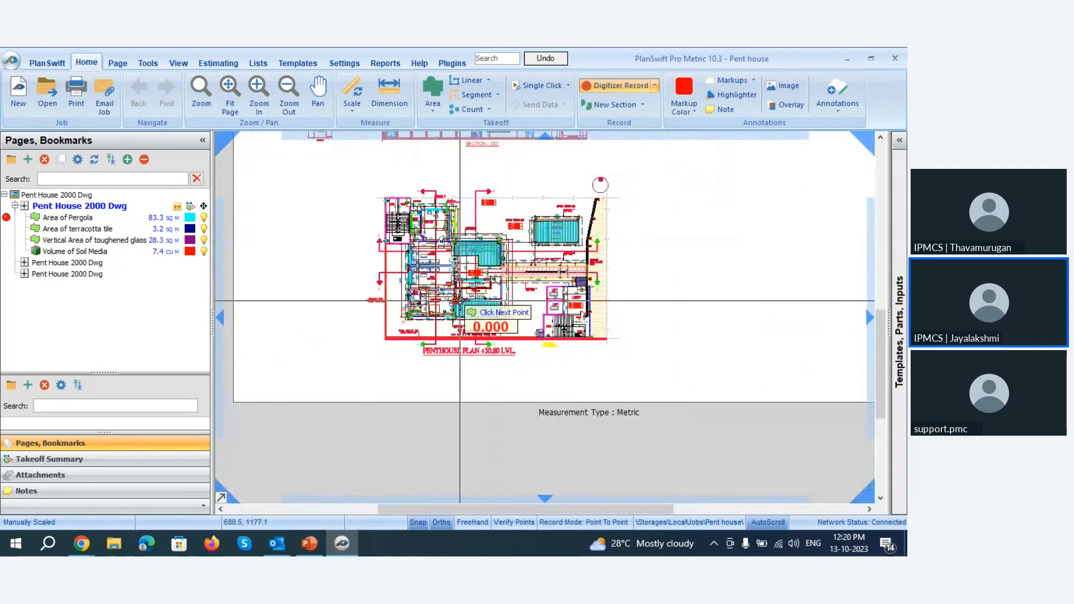
{"action": "scroll", "coordinate": [458, 300], "scroll_direction": "up", "scroll_amount": 6}
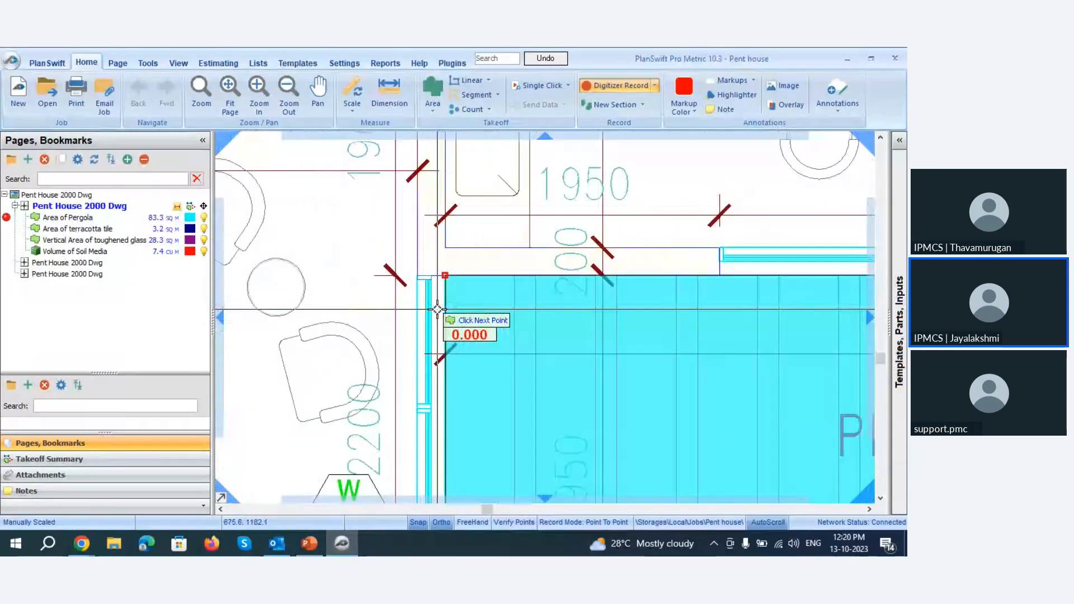
{"action": "scroll", "coordinate": [445, 275], "scroll_direction": "down", "scroll_amount": 1}
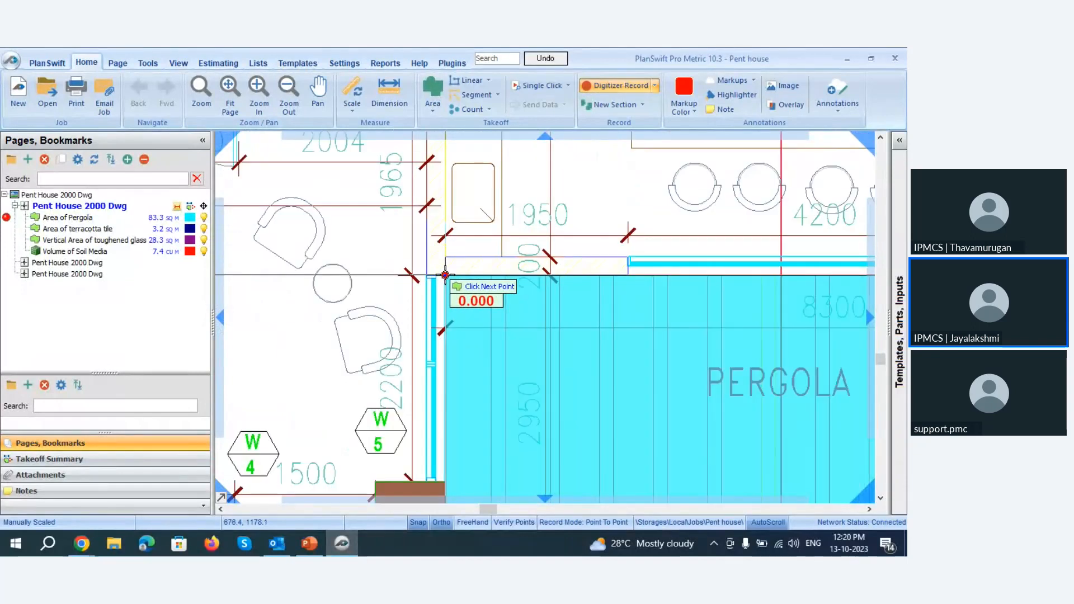
{"action": "scroll", "coordinate": [445, 274], "scroll_direction": "down", "scroll_amount": 1}
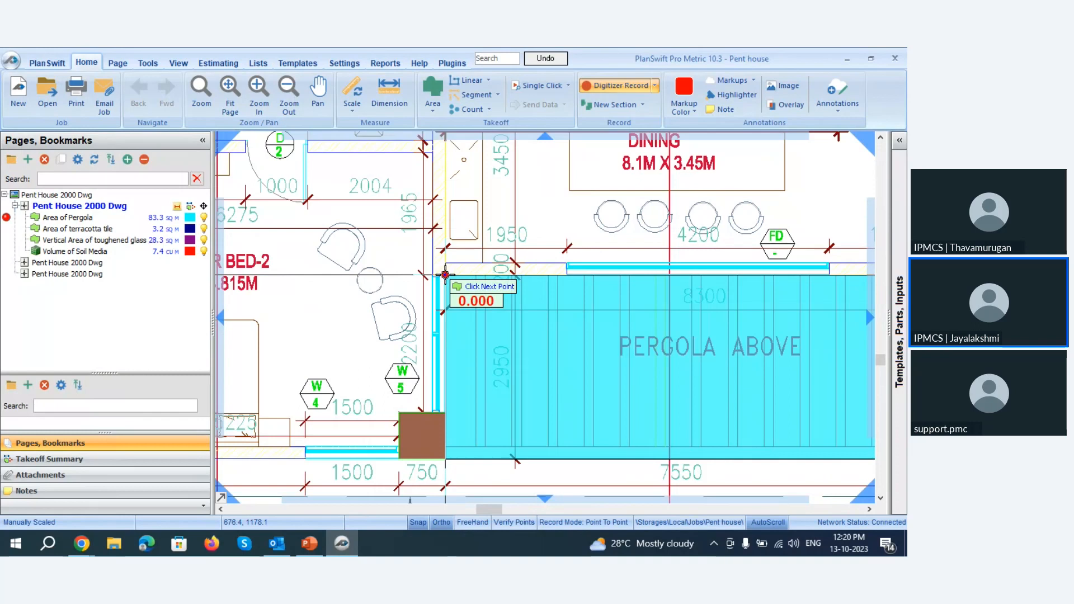
{"action": "scroll", "coordinate": [442, 385], "scroll_direction": "up", "scroll_amount": 3}
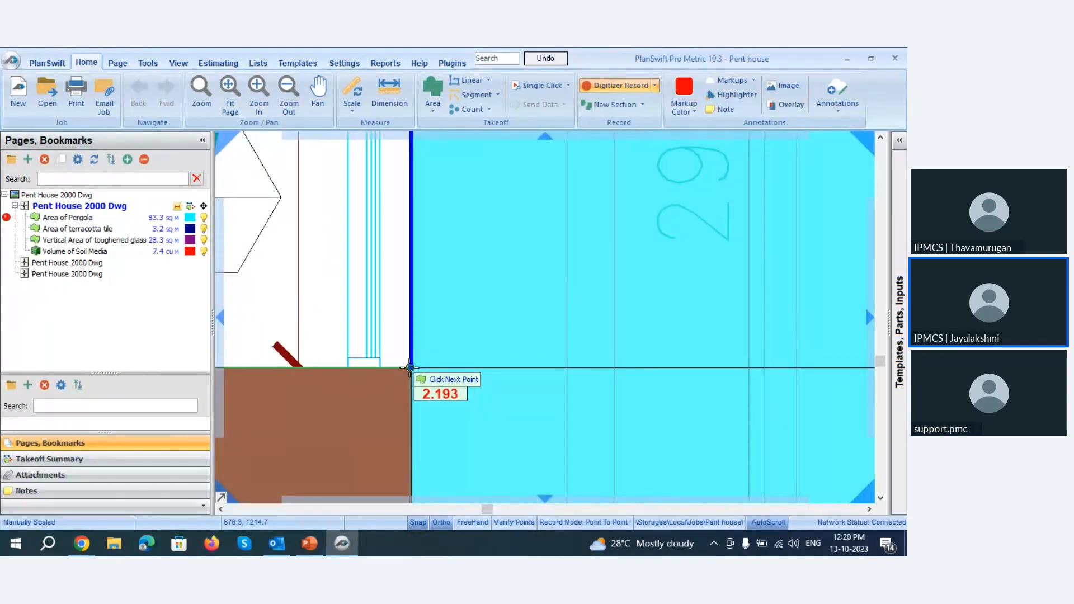
{"action": "left_click", "coordinate": [410, 368]}
{"action": "scroll", "coordinate": [369, 347], "scroll_direction": "down", "scroll_amount": 2}
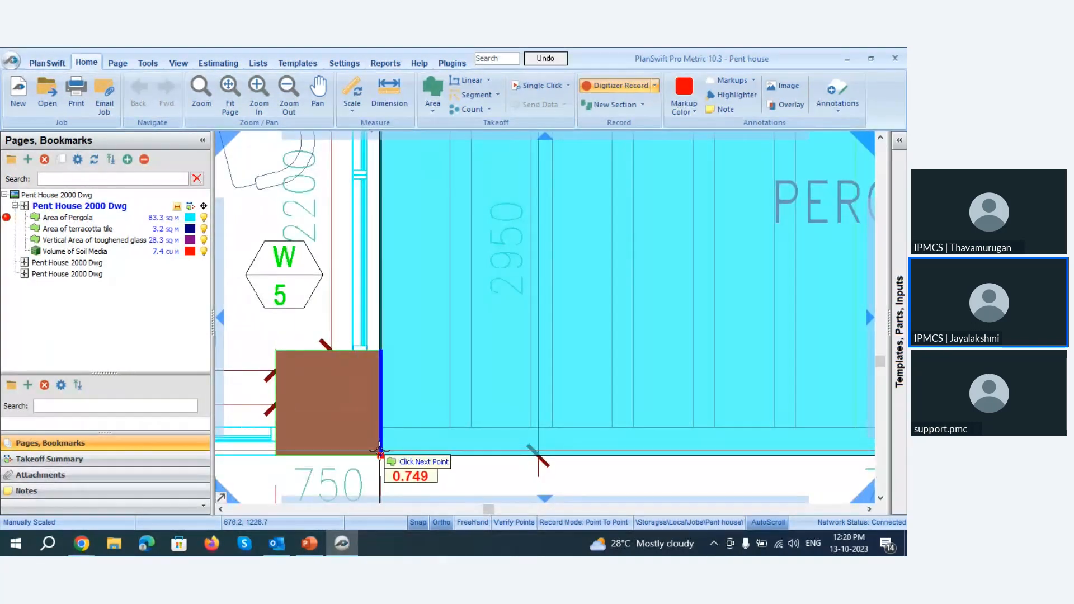
{"action": "left_click", "coordinate": [380, 450]}
Trace the pergola's lower edge to the right-hand brown column, then follow the column's left and upper sides to the pergola's right edge.
{"action": "scroll", "coordinate": [380, 451], "scroll_direction": "down", "scroll_amount": 2}
{"action": "scroll", "coordinate": [814, 411], "scroll_direction": "up", "scroll_amount": 2}
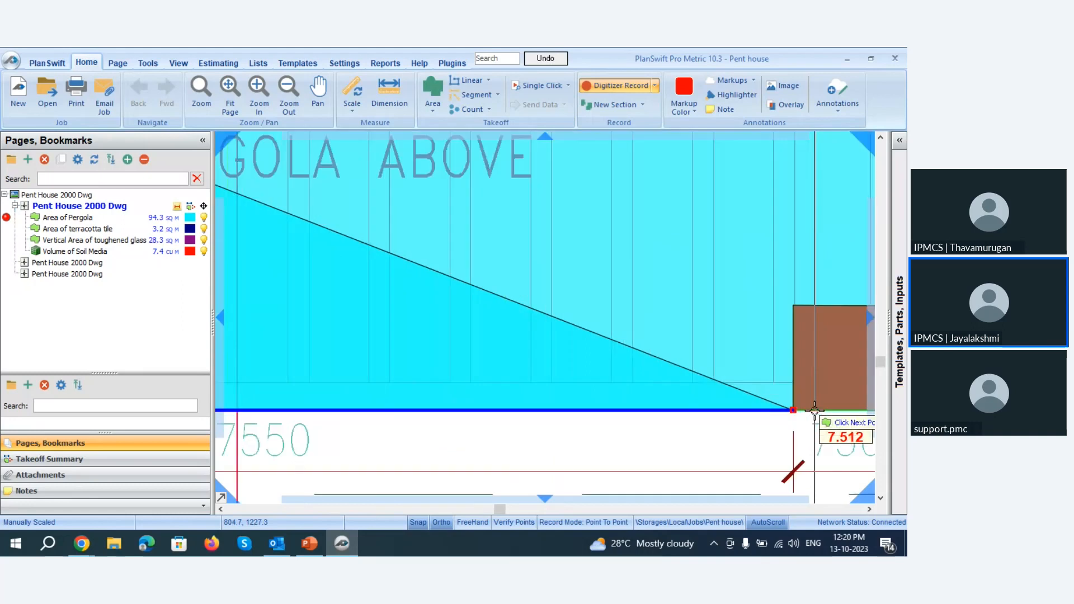
{"action": "scroll", "coordinate": [814, 411], "scroll_direction": "up", "scroll_amount": 2}
{"action": "left_click", "coordinate": [740, 410]}
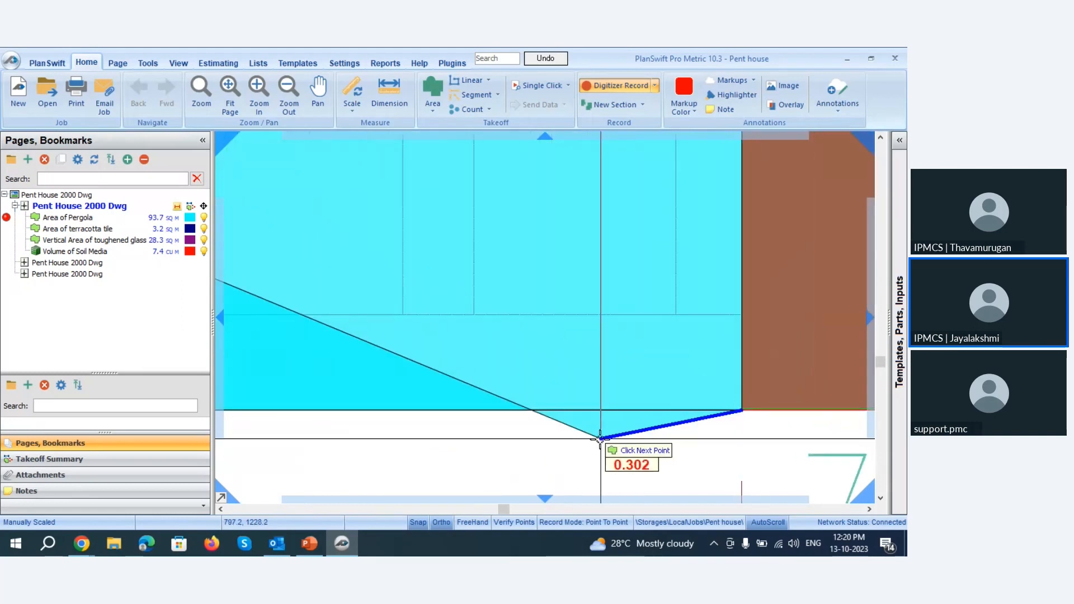
{"action": "scroll", "coordinate": [601, 439], "scroll_direction": "down", "scroll_amount": 2}
{"action": "left_click", "coordinate": [663, 269]}
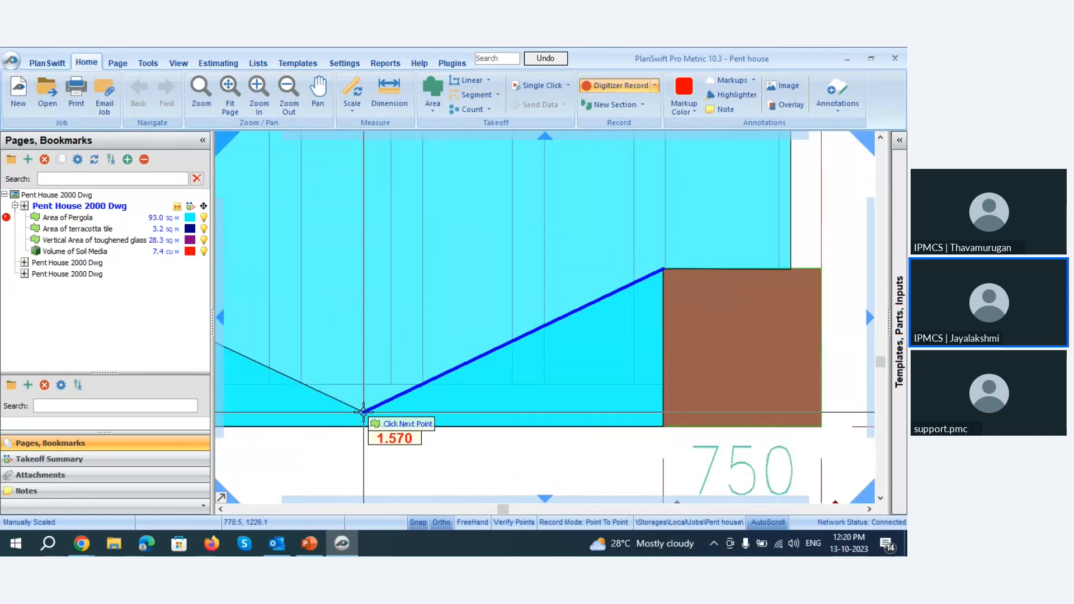
{"action": "left_click", "coordinate": [790, 269]}
Trace the pergola's right edge up to the dining room wall and its upper edge back to the starting corner, and end the recording.
{"action": "scroll", "coordinate": [492, 442], "scroll_direction": "down", "scroll_amount": 2}
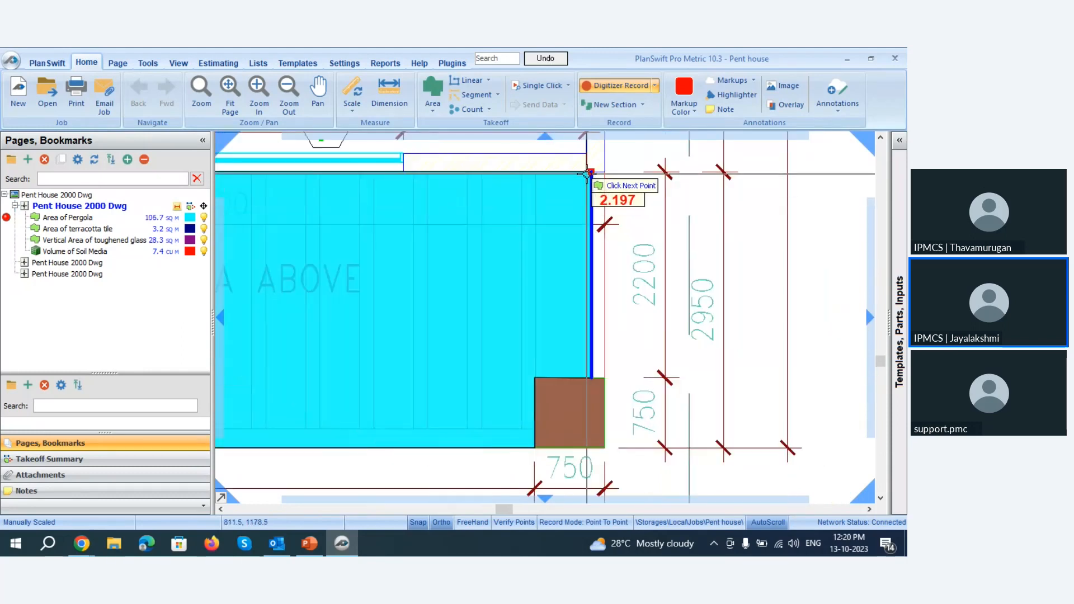
{"action": "left_click", "coordinate": [591, 171]}
{"action": "scroll", "coordinate": [730, 314], "scroll_direction": "down", "scroll_amount": 2}
{"action": "scroll", "coordinate": [321, 250], "scroll_direction": "up", "scroll_amount": 5}
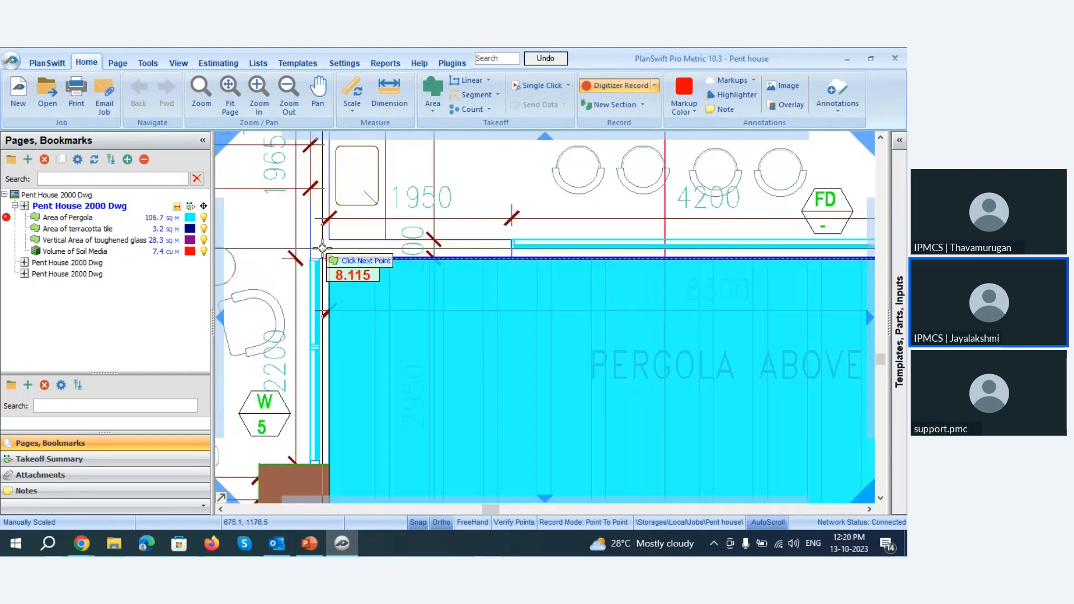
{"action": "scroll", "coordinate": [369, 275], "scroll_direction": "up", "scroll_amount": 3}
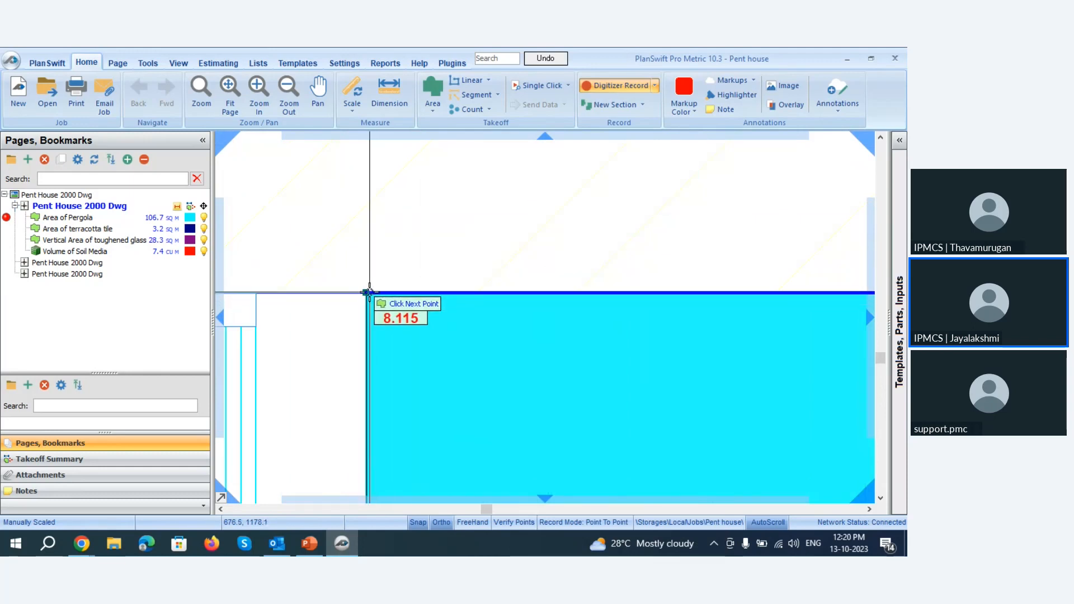
{"action": "left_click", "coordinate": [367, 292]}
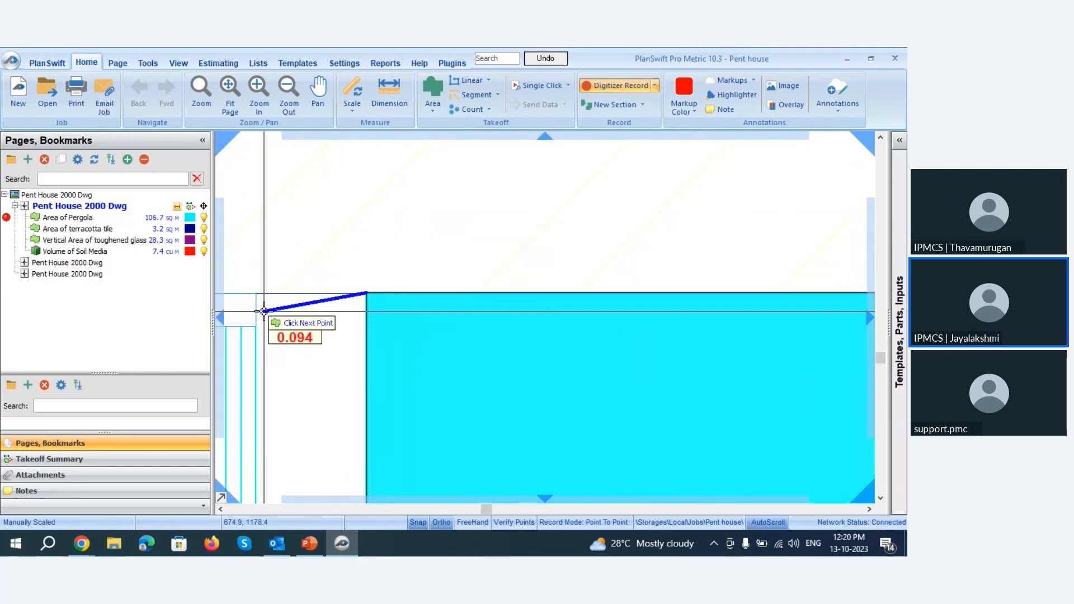
{"action": "key", "text": "Escape"}
Check the Area of Pergola quantity and the shaded pergola below the dining room on the Penthouse Plan +30.80 LVL.
{"action": "scroll", "coordinate": [338, 218], "scroll_direction": "down", "scroll_amount": 3}
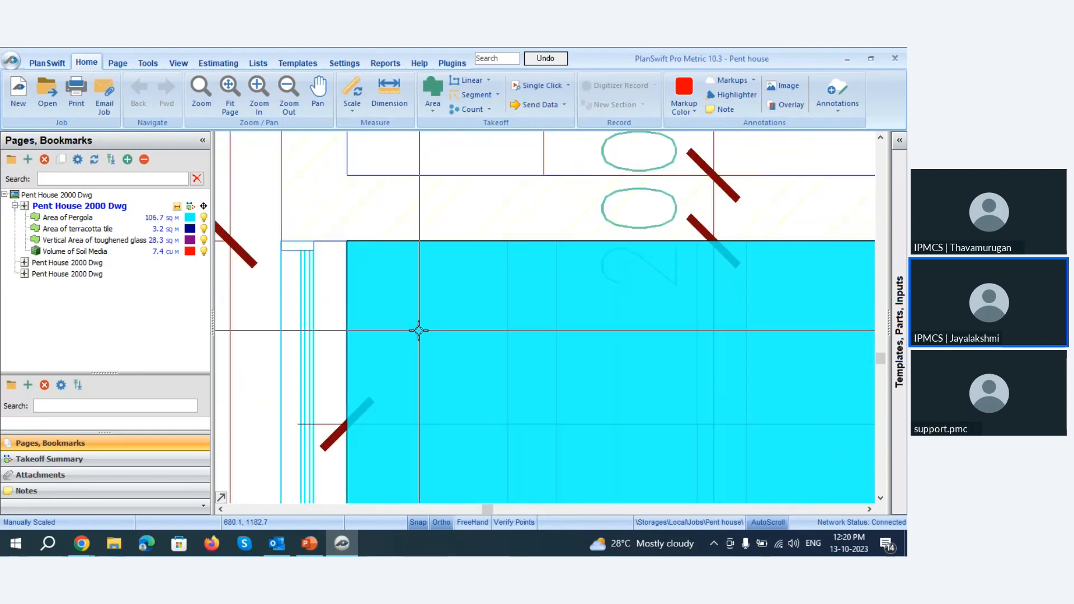
{"action": "scroll", "coordinate": [364, 335], "scroll_direction": "down", "scroll_amount": 3}
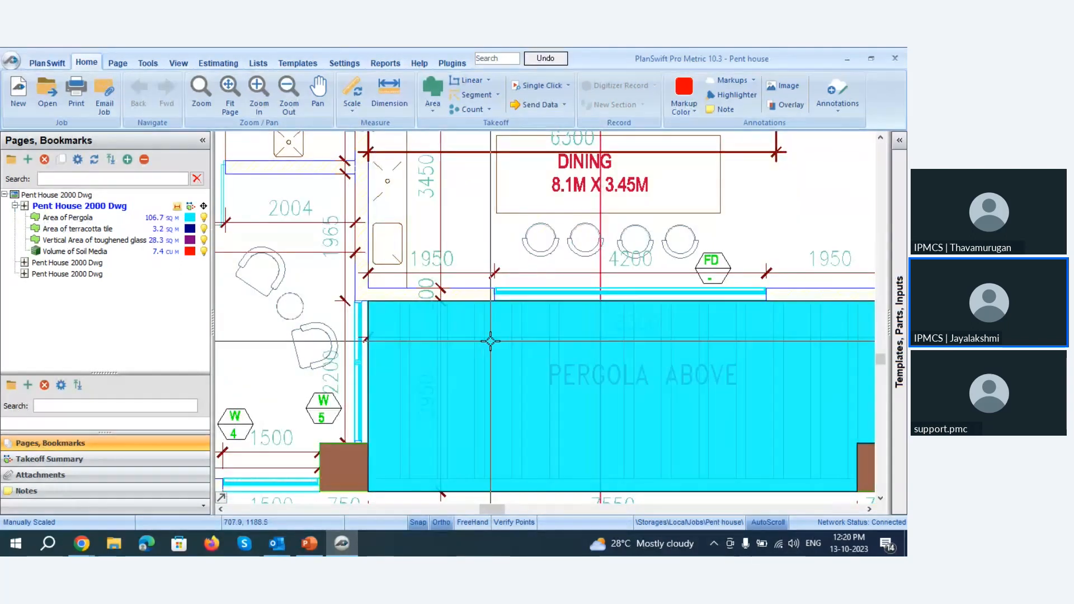
{"action": "mouse_move", "coordinate": [479, 368]}
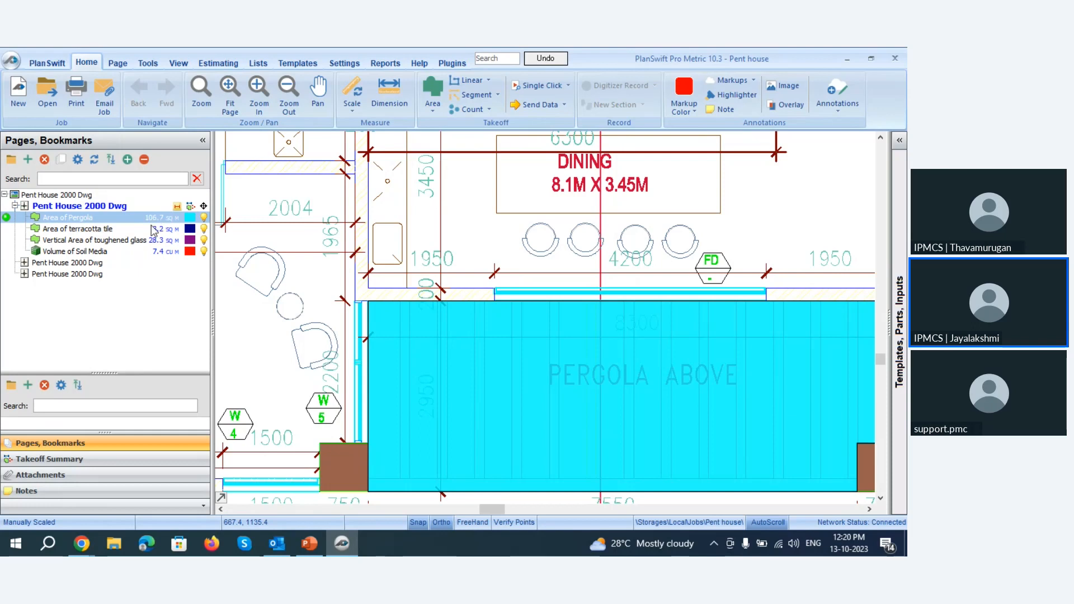
{"action": "left_click", "coordinate": [134, 205]}
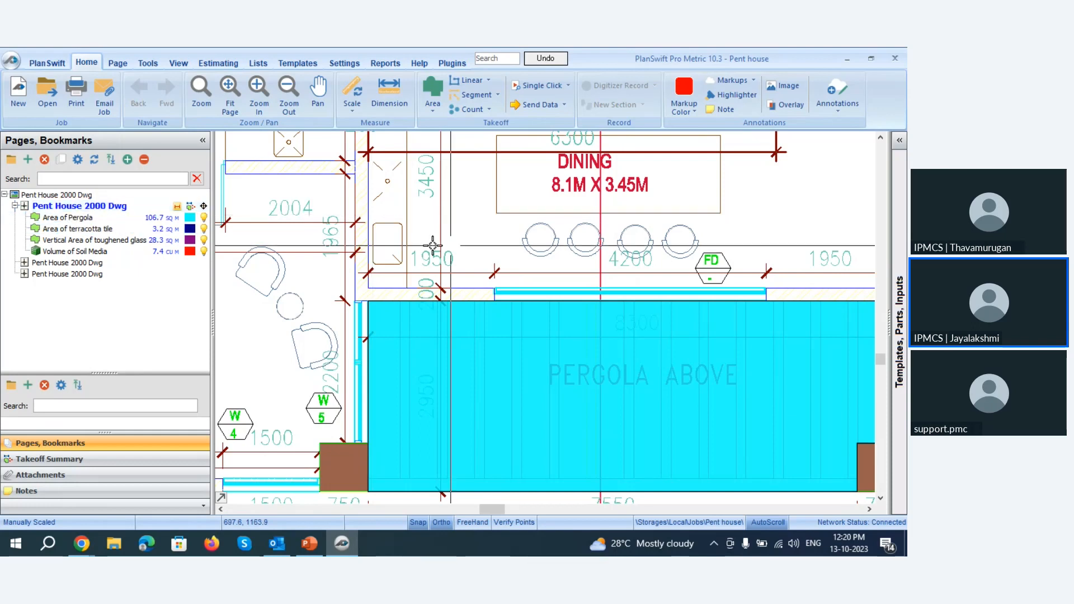
{"action": "scroll", "coordinate": [383, 244], "scroll_direction": "down", "scroll_amount": 3}
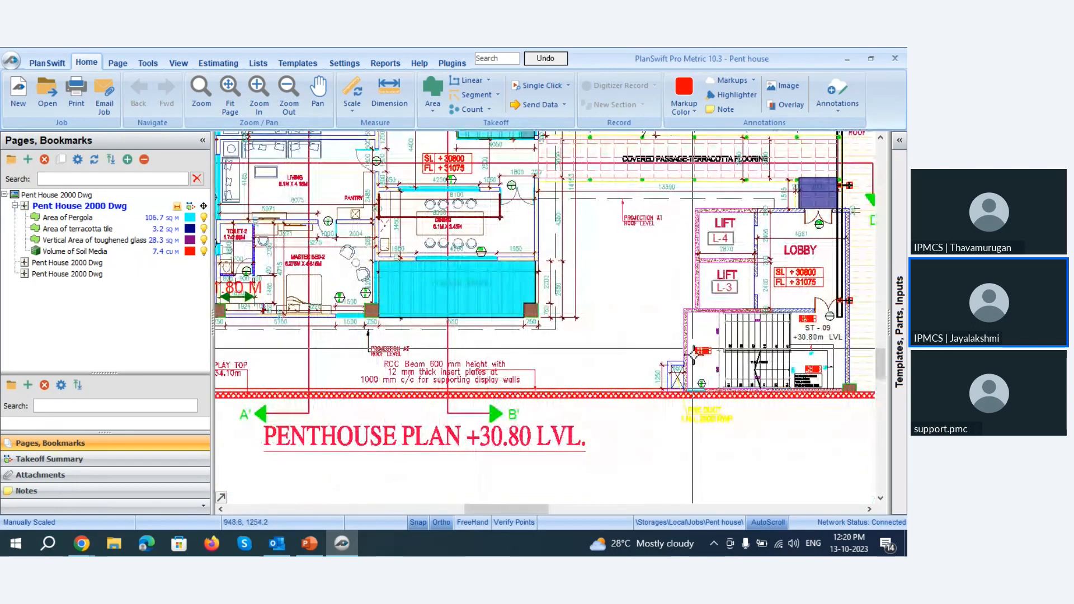
{"action": "scroll", "coordinate": [482, 261], "scroll_direction": "down", "scroll_amount": 1}
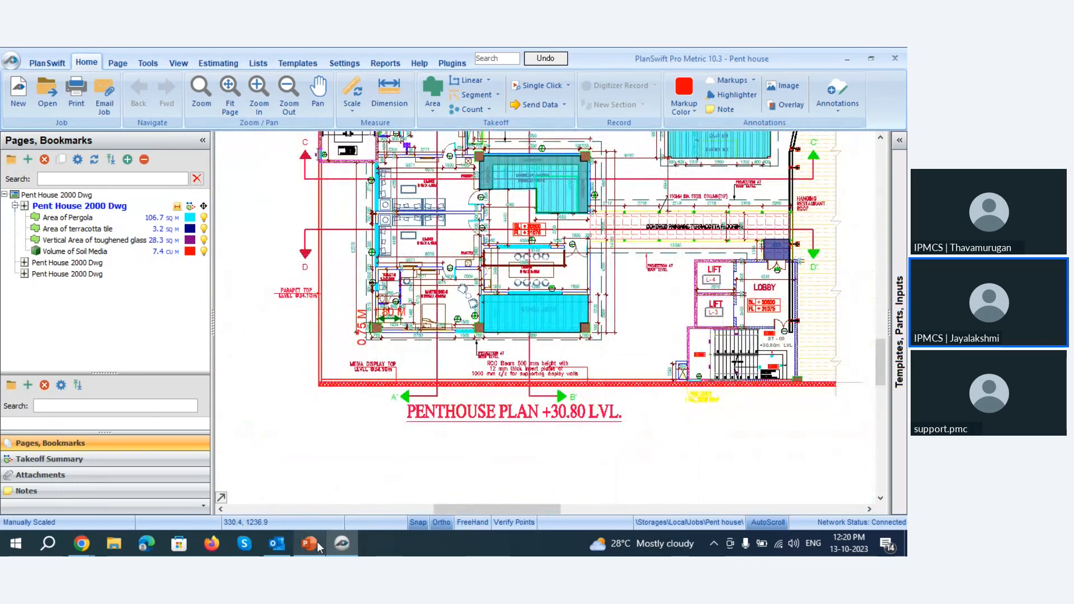
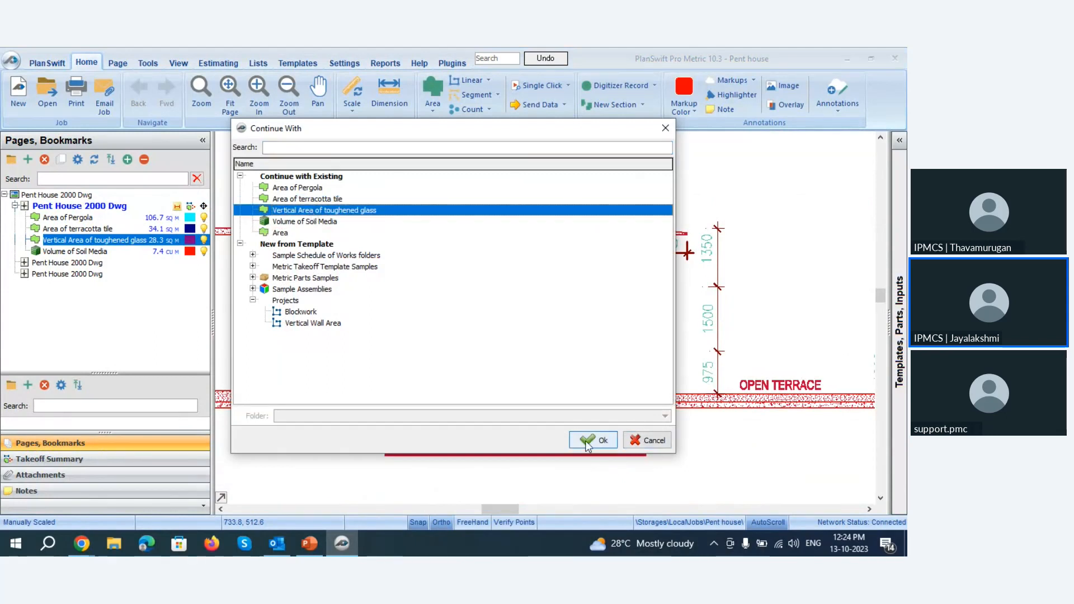
Continue the existing Vertical Area of toughened glass takeoff and trace the upper edge of window W2's left sliding pane in Section BB'.
{"action": "left_click", "coordinate": [590, 439]}
{"action": "scroll", "coordinate": [652, 364], "scroll_direction": "down", "scroll_amount": 3}
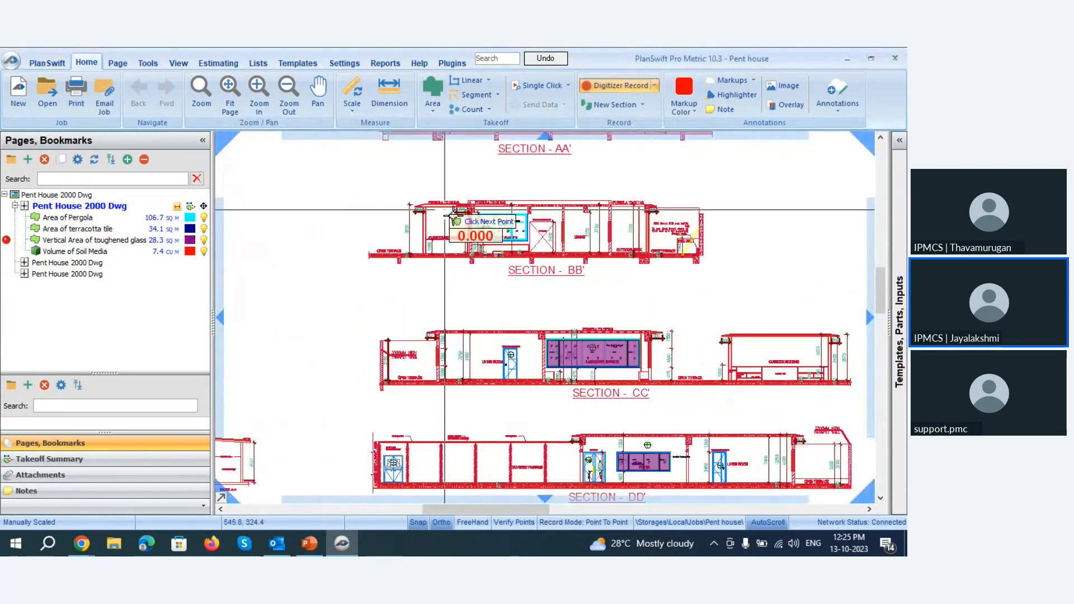
{"action": "scroll", "coordinate": [473, 218], "scroll_direction": "up", "scroll_amount": 4}
{"action": "scroll", "coordinate": [595, 197], "scroll_direction": "up", "scroll_amount": 3}
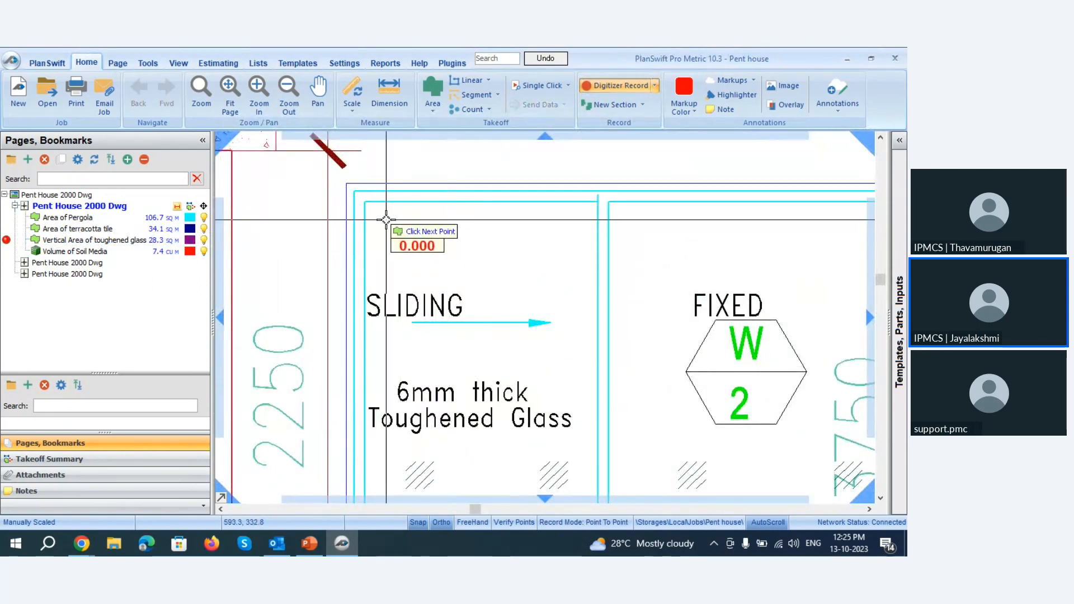
{"action": "scroll", "coordinate": [339, 248], "scroll_direction": "down", "scroll_amount": 2}
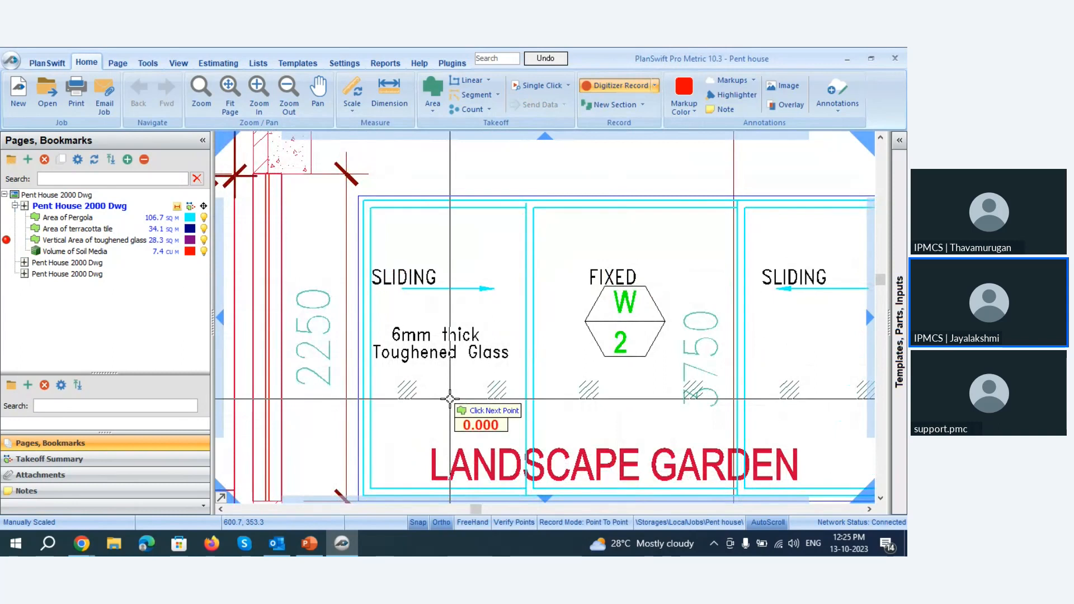
{"action": "scroll", "coordinate": [352, 190], "scroll_direction": "up", "scroll_amount": 3}
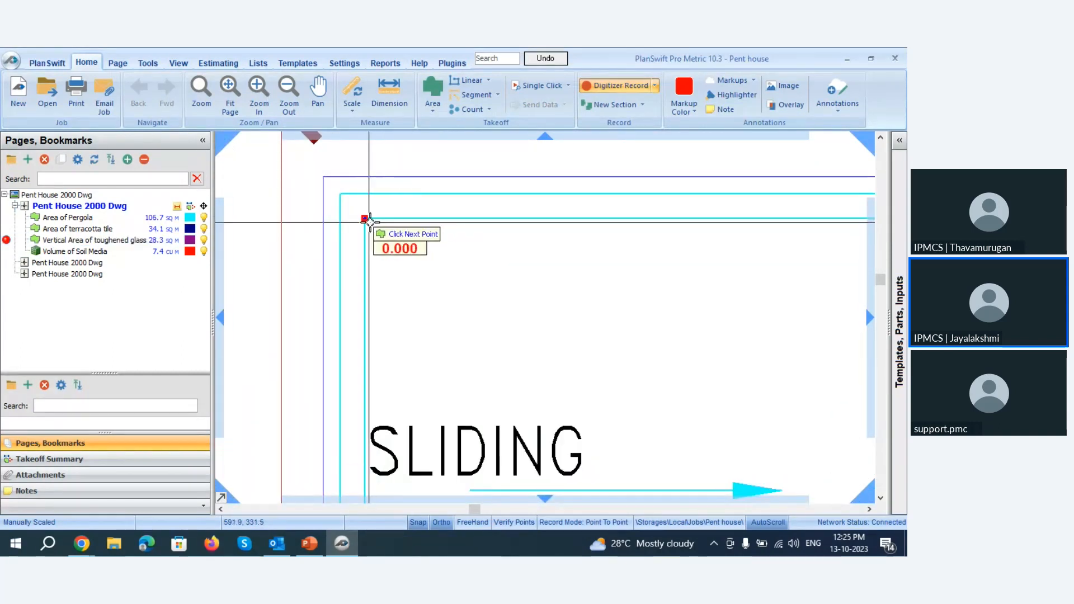
{"action": "scroll", "coordinate": [361, 232], "scroll_direction": "down", "scroll_amount": 3}
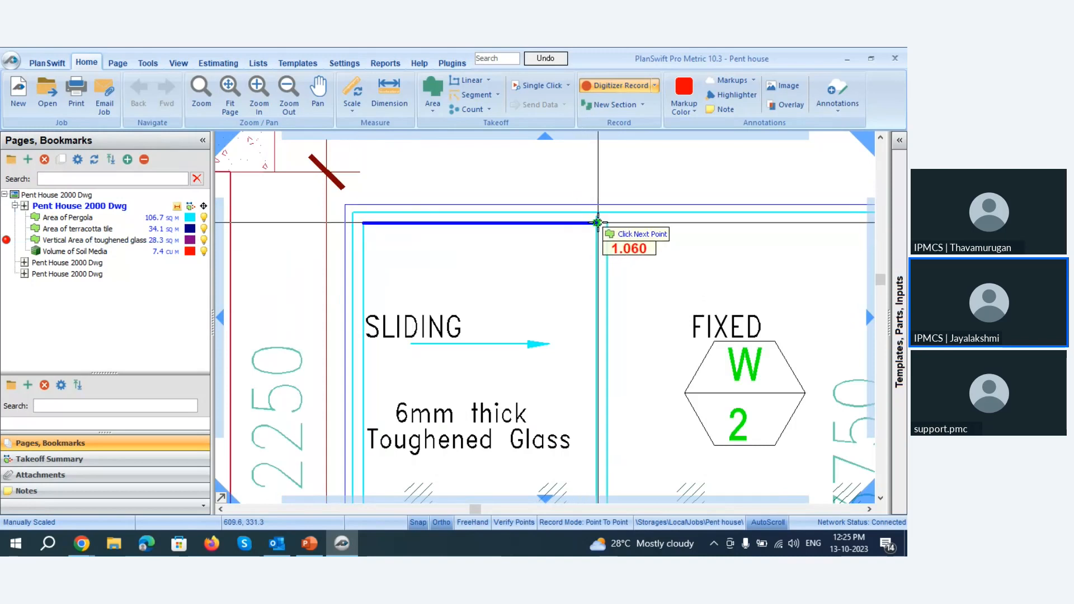
{"action": "left_click", "coordinate": [597, 223]}
Trace the right and lower edges of window W2's left sliding pane, and close the area at its upper-left corner.
{"action": "scroll", "coordinate": [480, 182], "scroll_direction": "down", "scroll_amount": 3}
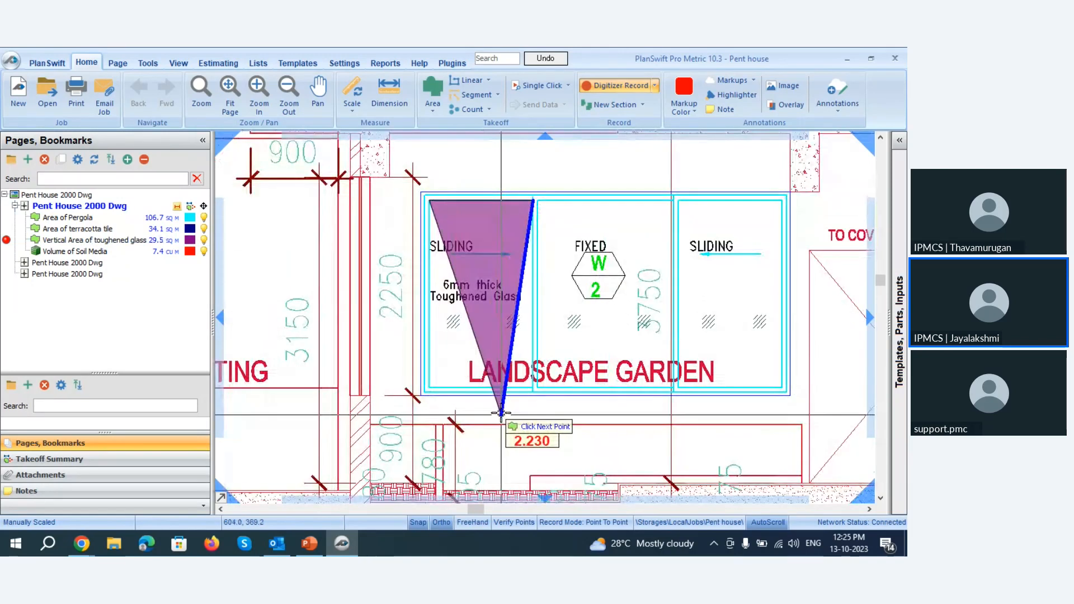
{"action": "scroll", "coordinate": [460, 431], "scroll_direction": "up", "scroll_amount": 3}
{"action": "scroll", "coordinate": [636, 291], "scroll_direction": "up", "scroll_amount": 2}
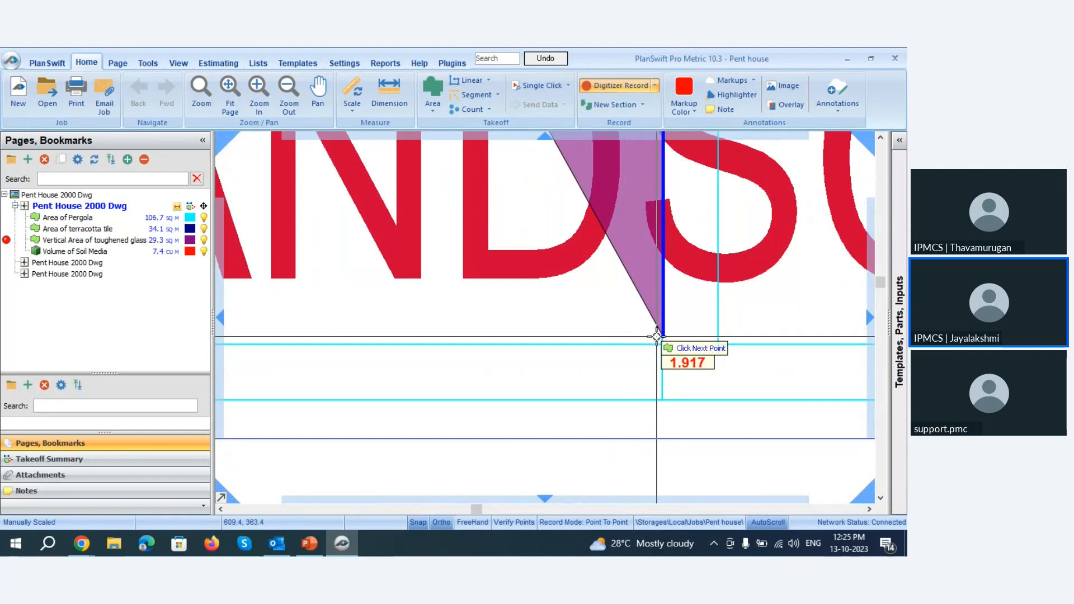
{"action": "left_click", "coordinate": [664, 343]}
{"action": "scroll", "coordinate": [732, 343], "scroll_direction": "down", "scroll_amount": 2}
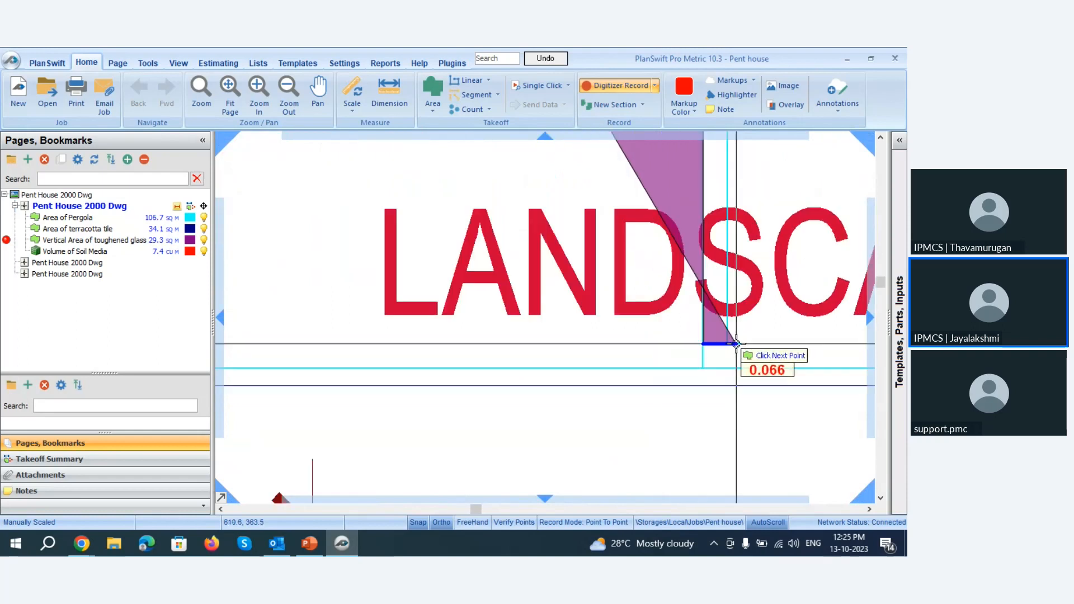
{"action": "scroll", "coordinate": [643, 345], "scroll_direction": "down", "scroll_amount": 2}
{"action": "scroll", "coordinate": [487, 335], "scroll_direction": "up", "scroll_amount": 4}
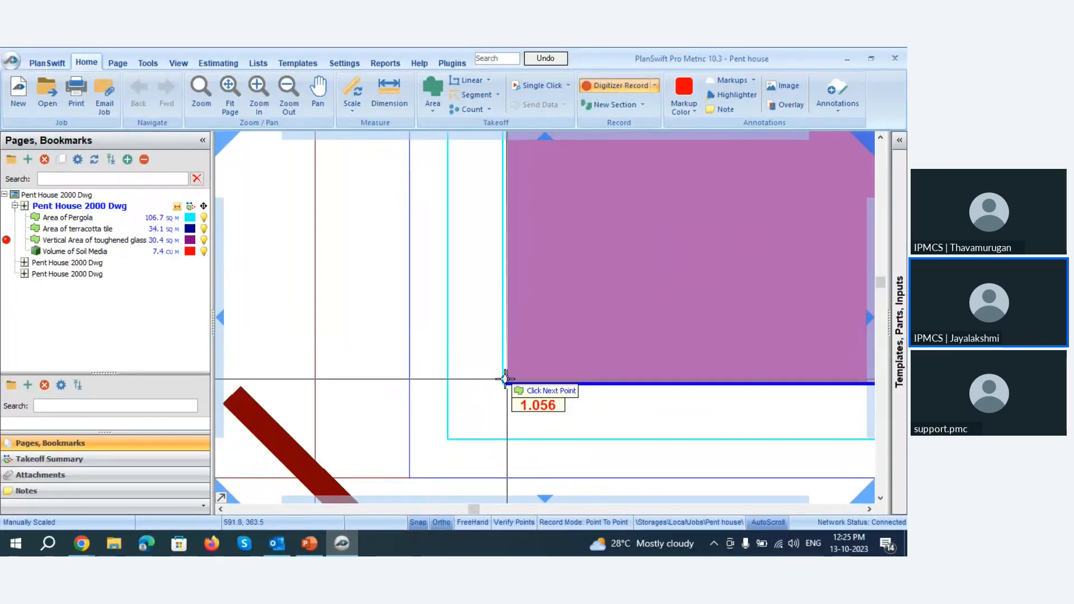
{"action": "left_click", "coordinate": [504, 378]}
{"action": "scroll", "coordinate": [480, 407], "scroll_direction": "down", "scroll_amount": 2}
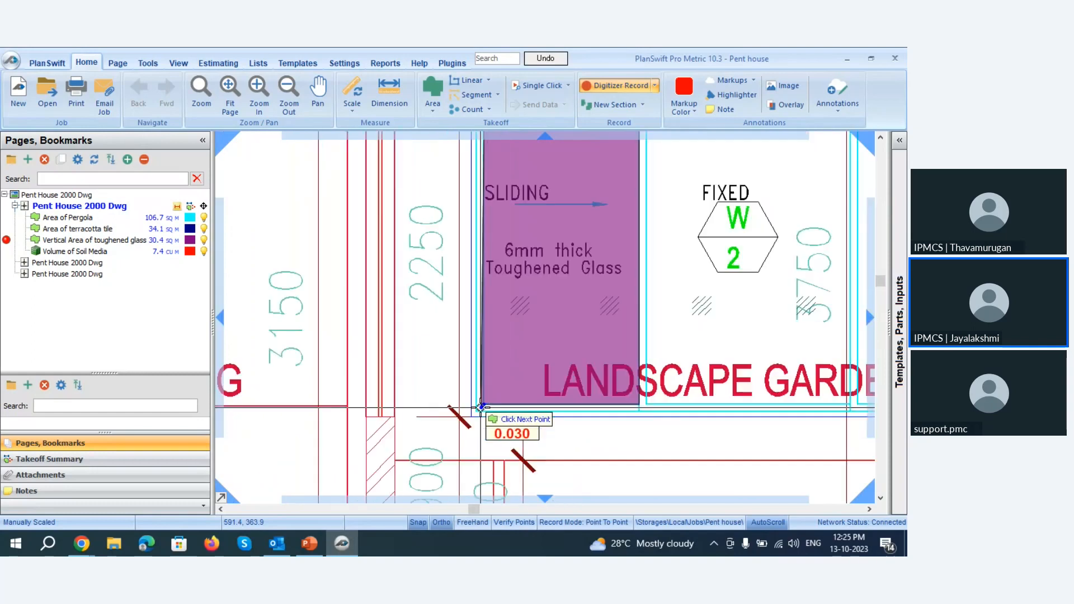
{"action": "scroll", "coordinate": [480, 406], "scroll_direction": "down", "scroll_amount": 2}
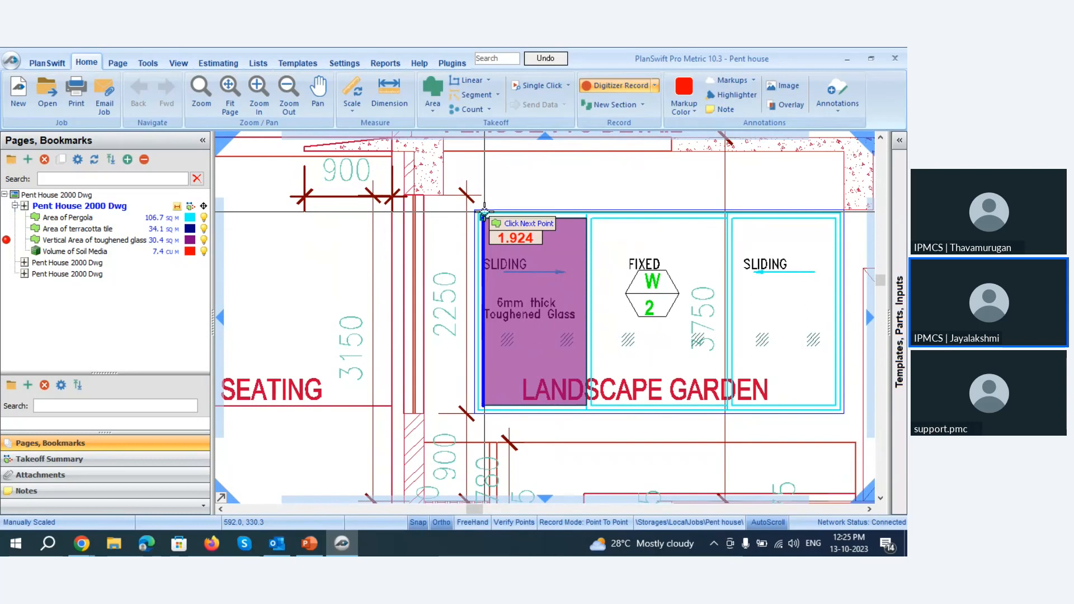
{"action": "left_click", "coordinate": [484, 213]}
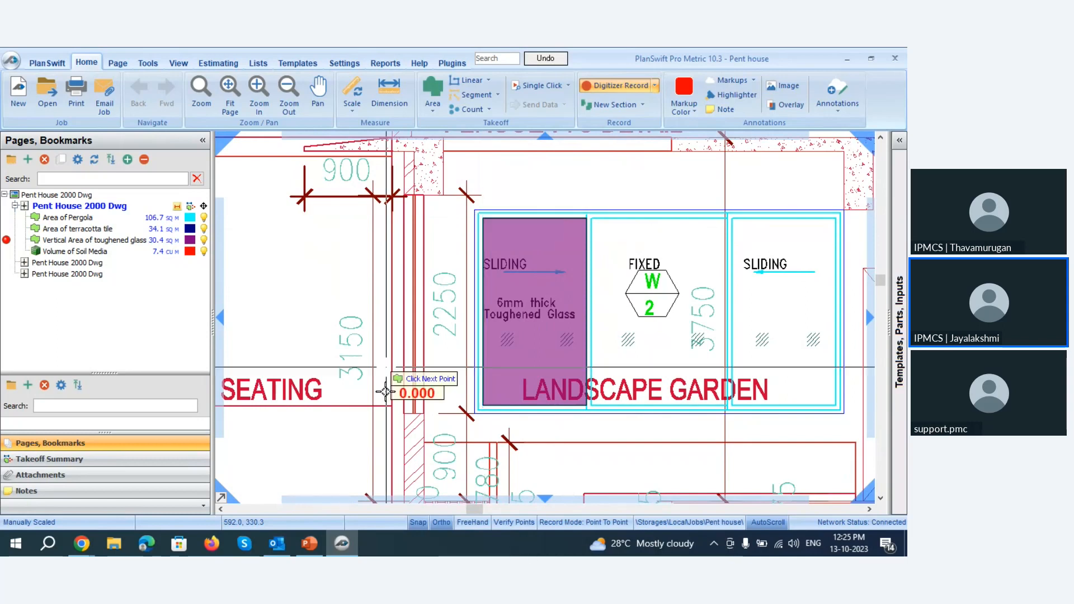
Begin another area on window W2's fixed middle pane by tracing its upper edge from the left corner to the right corner.
{"action": "scroll", "coordinate": [528, 233], "scroll_direction": "down", "scroll_amount": 3}
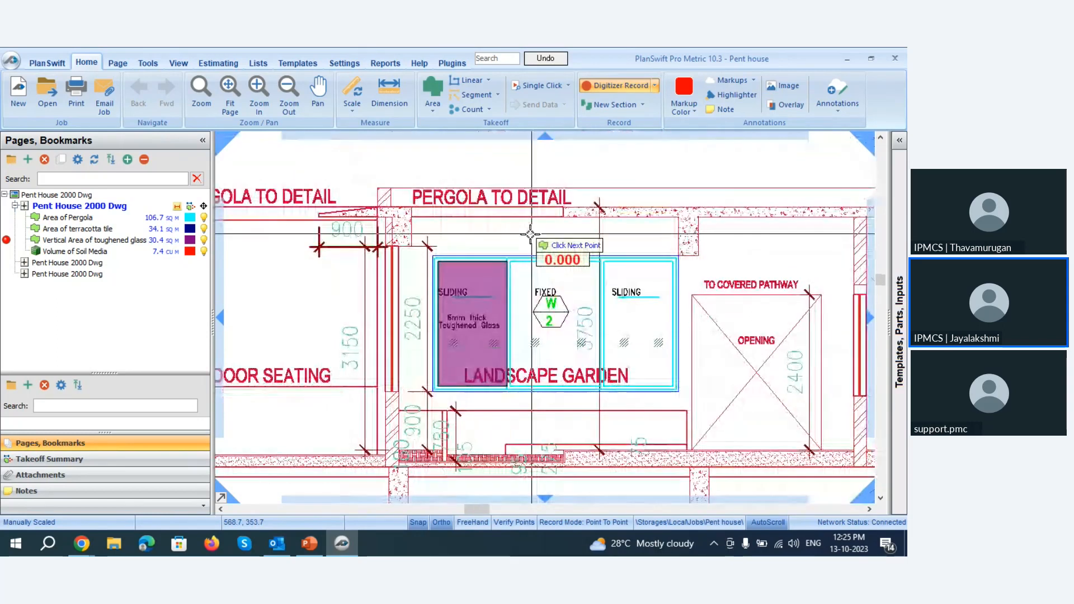
{"action": "scroll", "coordinate": [571, 278], "scroll_direction": "up", "scroll_amount": 5}
{"action": "scroll", "coordinate": [481, 249], "scroll_direction": "up", "scroll_amount": 3}
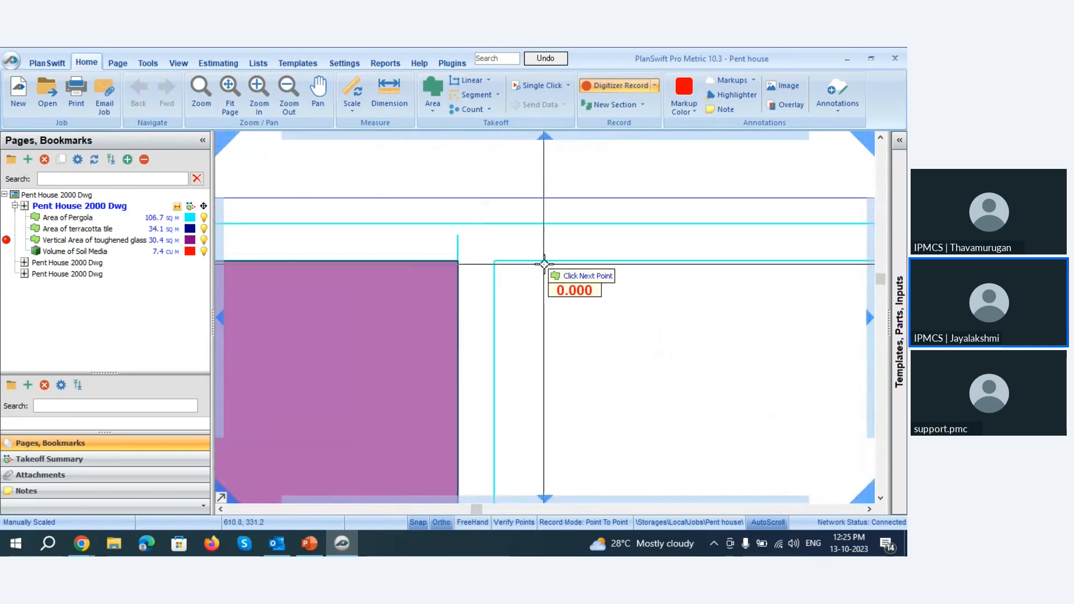
{"action": "left_click", "coordinate": [495, 262]}
{"action": "scroll", "coordinate": [335, 277], "scroll_direction": "up", "scroll_amount": 4}
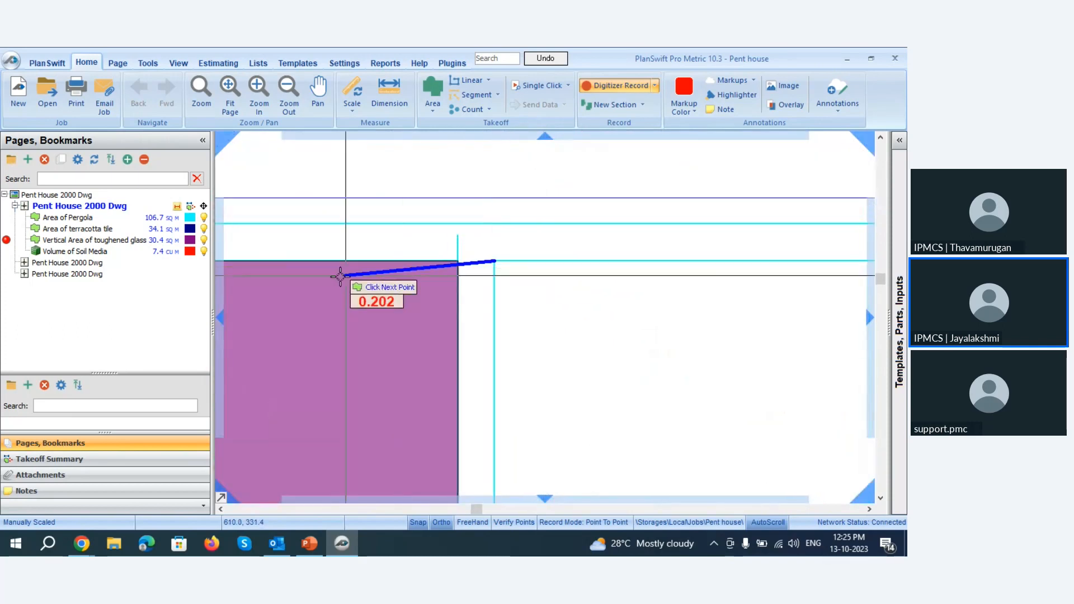
{"action": "scroll", "coordinate": [564, 279], "scroll_direction": "up", "scroll_amount": 3}
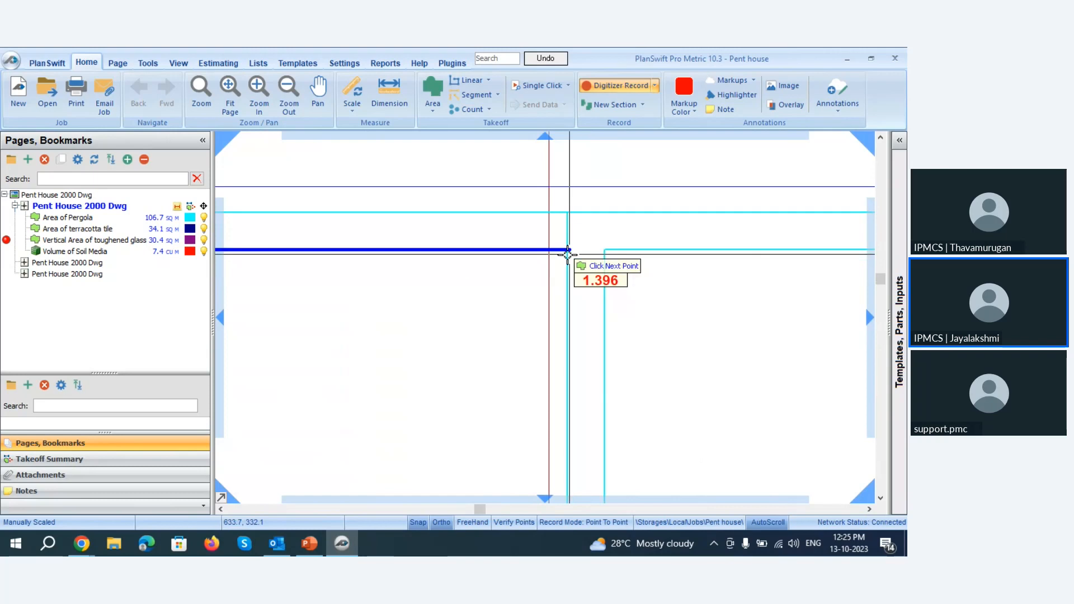
{"action": "left_click", "coordinate": [568, 250]}
Trace the fixed middle pane's right and lower edges to its lower-left corner, and close the area.
{"action": "scroll", "coordinate": [538, 168], "scroll_direction": "down", "scroll_amount": 5}
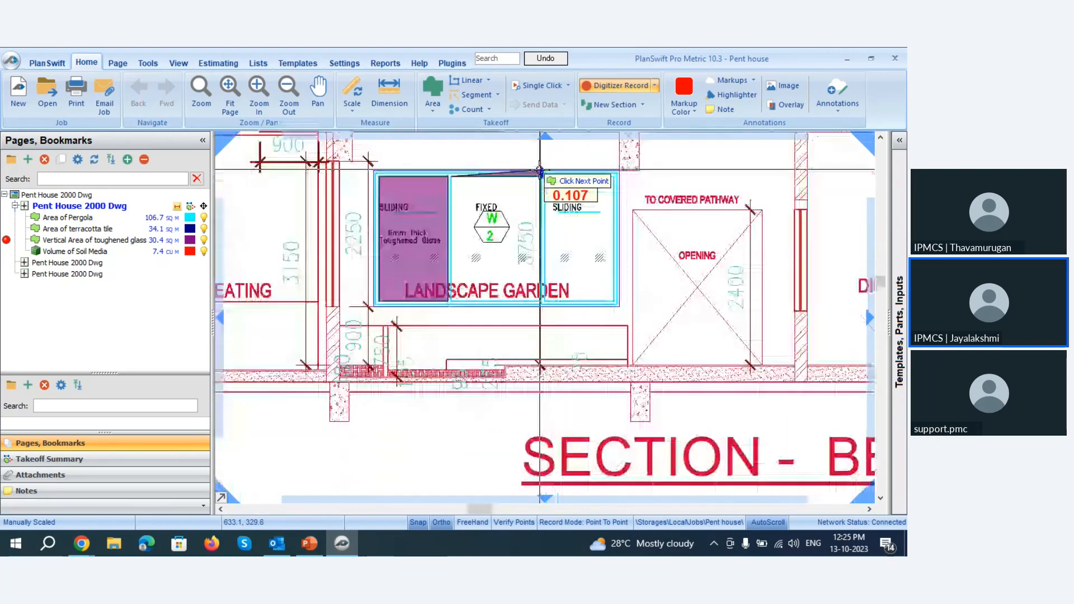
{"action": "scroll", "coordinate": [540, 291], "scroll_direction": "up", "scroll_amount": 4}
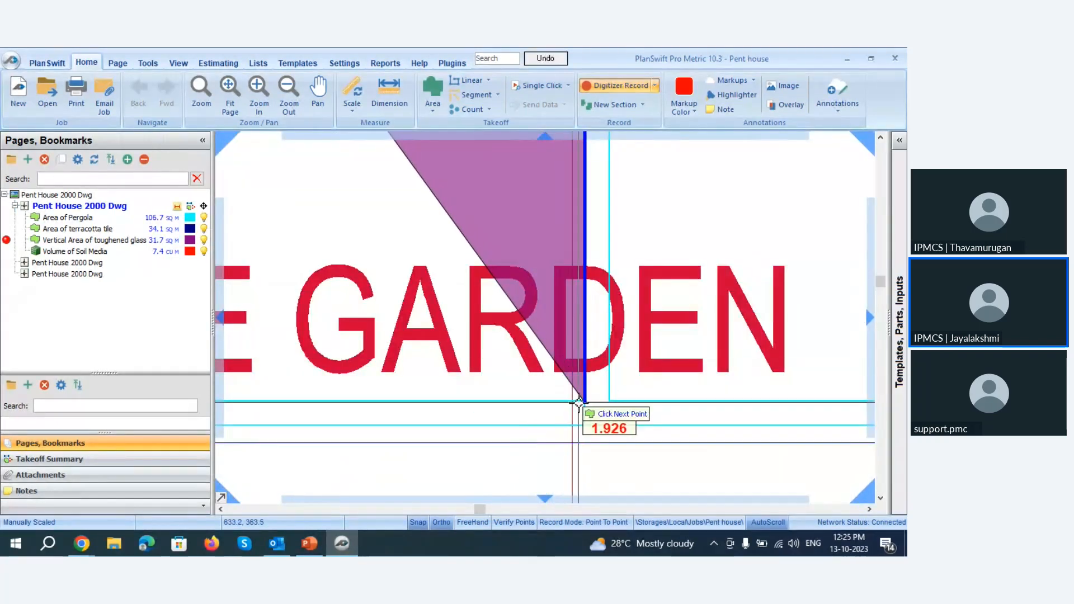
{"action": "left_click", "coordinate": [597, 392]}
{"action": "scroll", "coordinate": [643, 389], "scroll_direction": "down", "scroll_amount": 3}
{"action": "scroll", "coordinate": [671, 384], "scroll_direction": "down", "scroll_amount": 2}
{"action": "scroll", "coordinate": [513, 392], "scroll_direction": "up", "scroll_amount": 5}
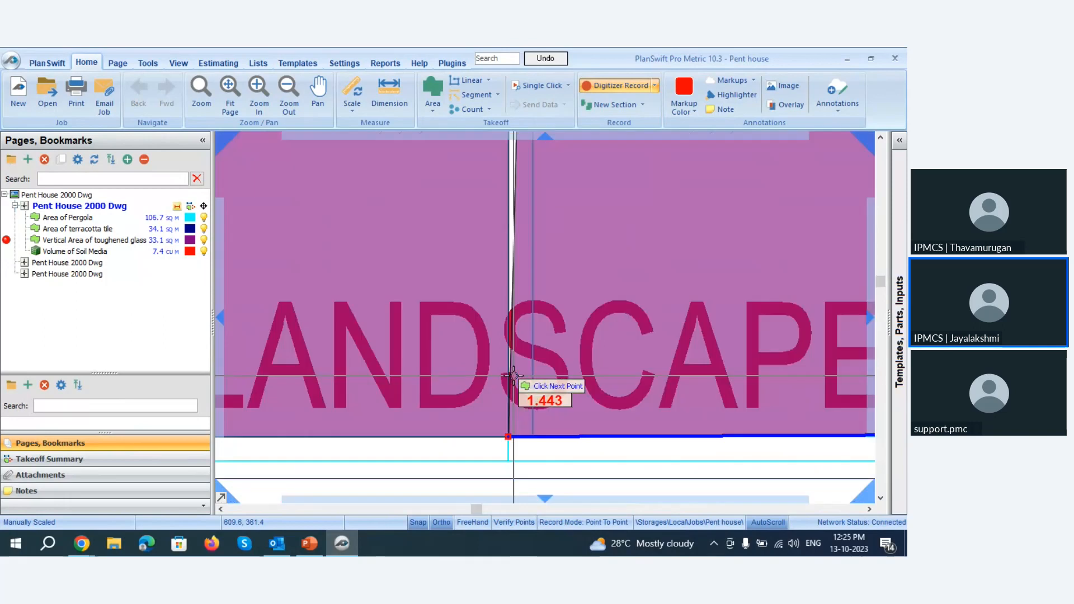
{"action": "left_click", "coordinate": [543, 467]}
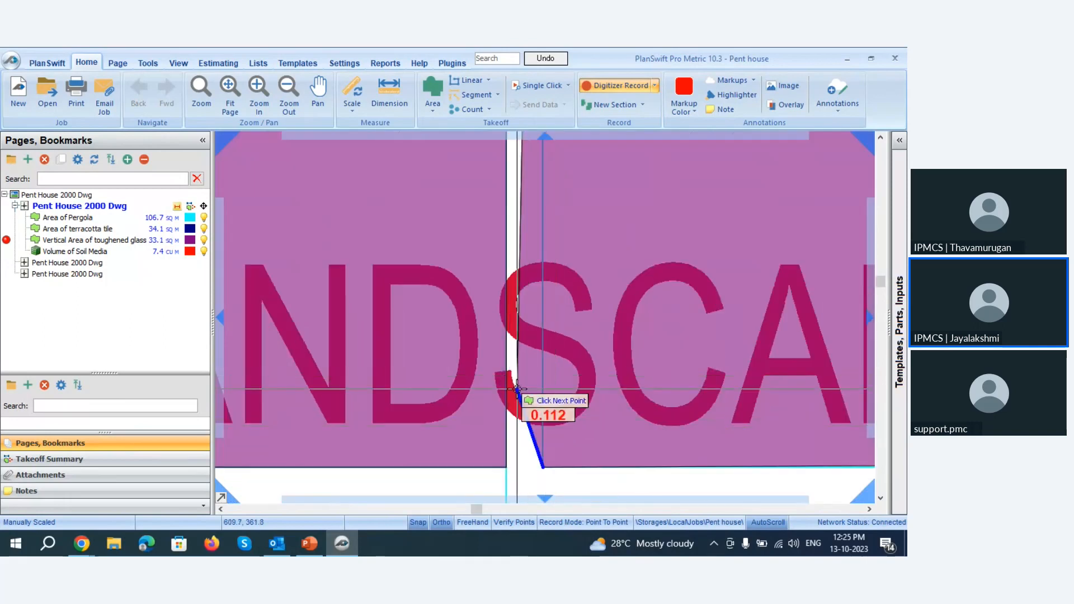
{"action": "right_click", "coordinate": [516, 389]}
Begin an area on window W2's right sliding pane by tracing its upper edge from the left corner to the right corner.
{"action": "scroll", "coordinate": [362, 359], "scroll_direction": "down", "scroll_amount": 4}
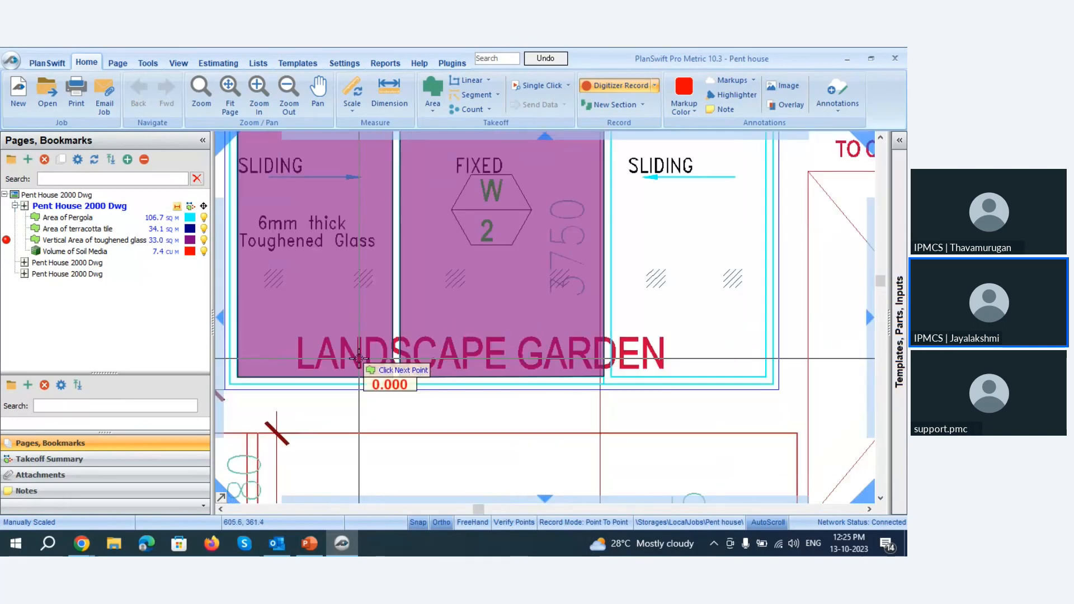
{"action": "scroll", "coordinate": [361, 359], "scroll_direction": "down", "scroll_amount": 2}
{"action": "scroll", "coordinate": [471, 253], "scroll_direction": "up", "scroll_amount": 5}
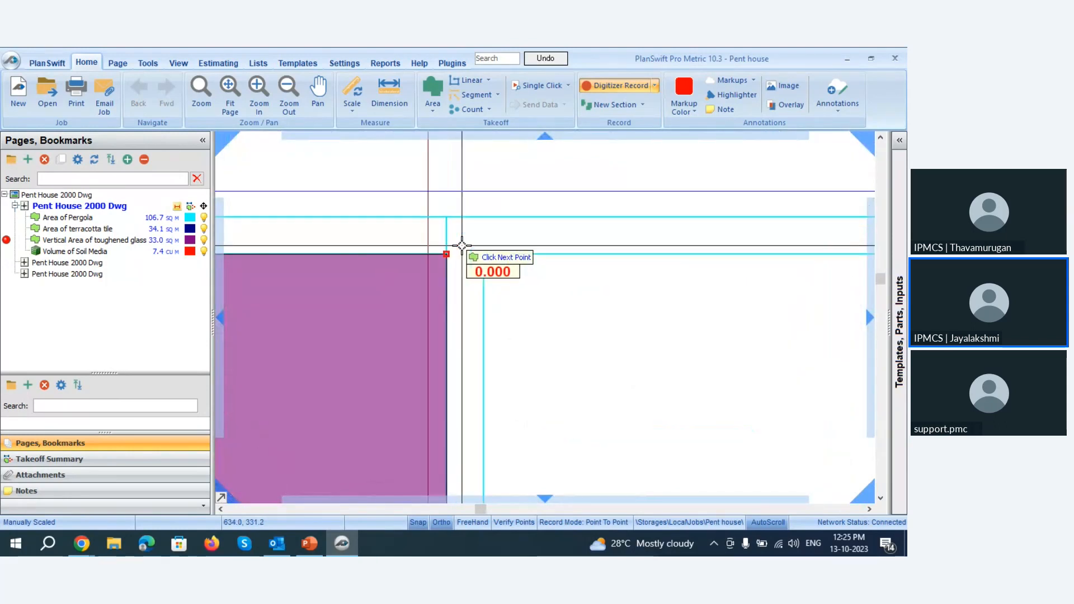
{"action": "left_click", "coordinate": [483, 254]}
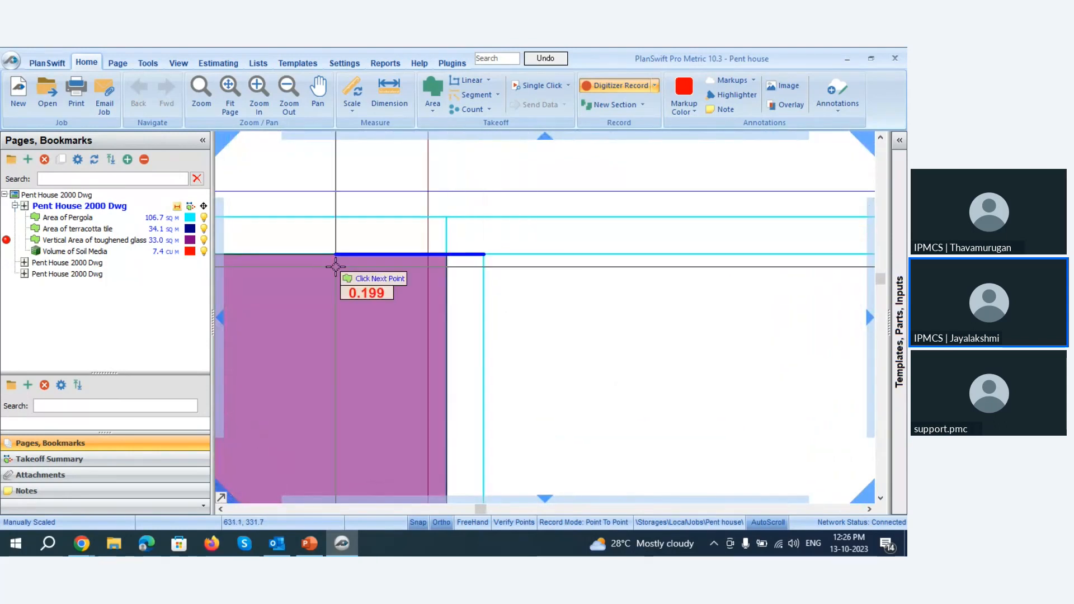
{"action": "scroll", "coordinate": [336, 266], "scroll_direction": "down", "scroll_amount": 3}
{"action": "left_click", "coordinate": [612, 248]}
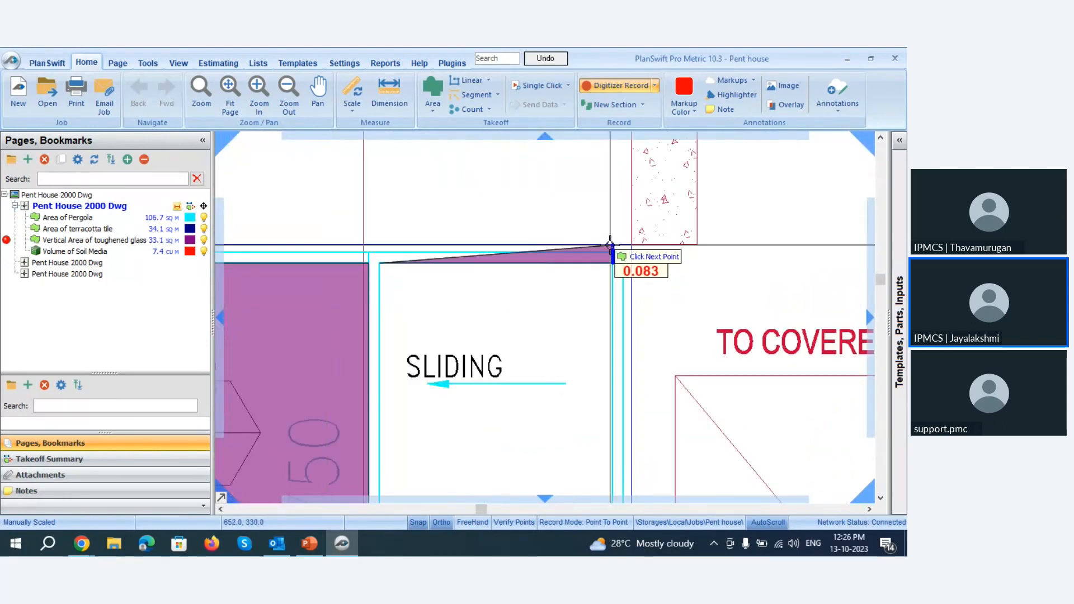
Trace the right sliding pane's right and lower edges to its lower-left corner, and end the recording.
{"action": "scroll", "coordinate": [612, 246], "scroll_direction": "down", "scroll_amount": 3}
{"action": "scroll", "coordinate": [601, 384], "scroll_direction": "up", "scroll_amount": 3}
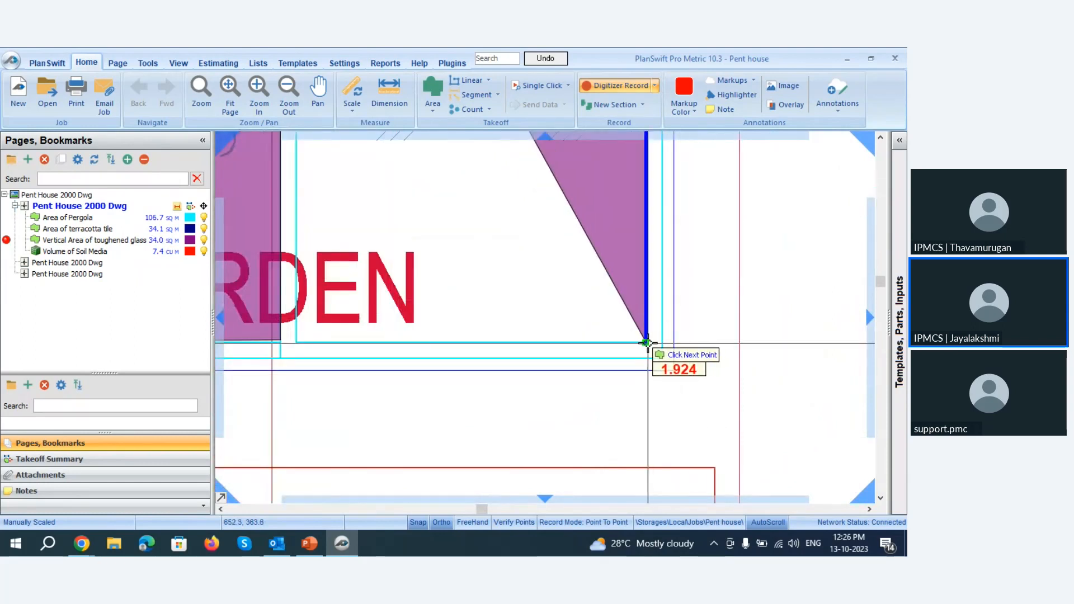
{"action": "left_click", "coordinate": [647, 343]}
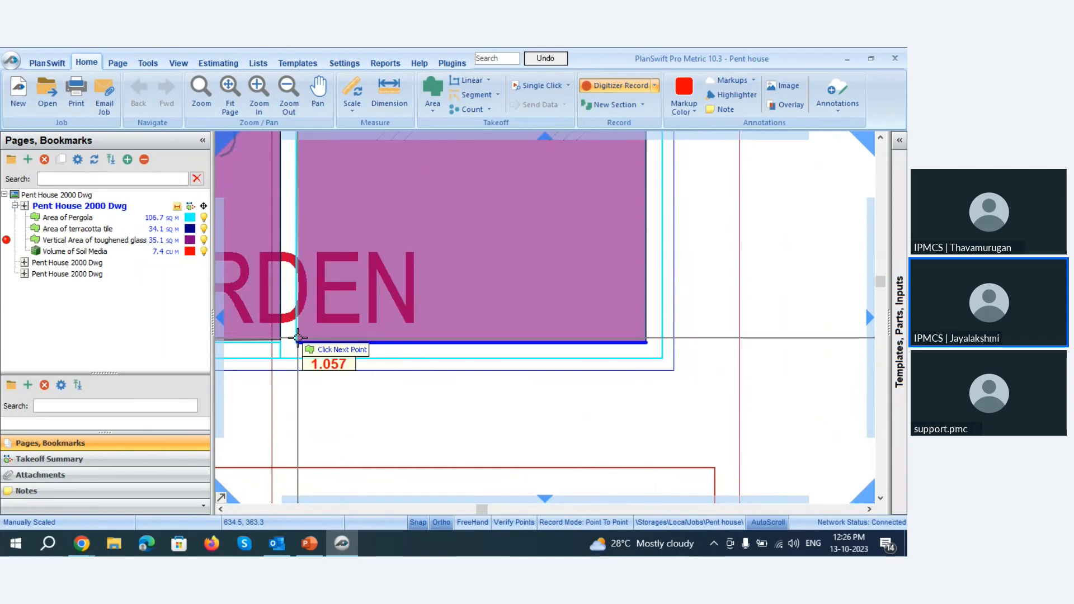
{"action": "double_click", "coordinate": [298, 337]}
{"action": "scroll", "coordinate": [496, 280], "scroll_direction": "down", "scroll_amount": 5}
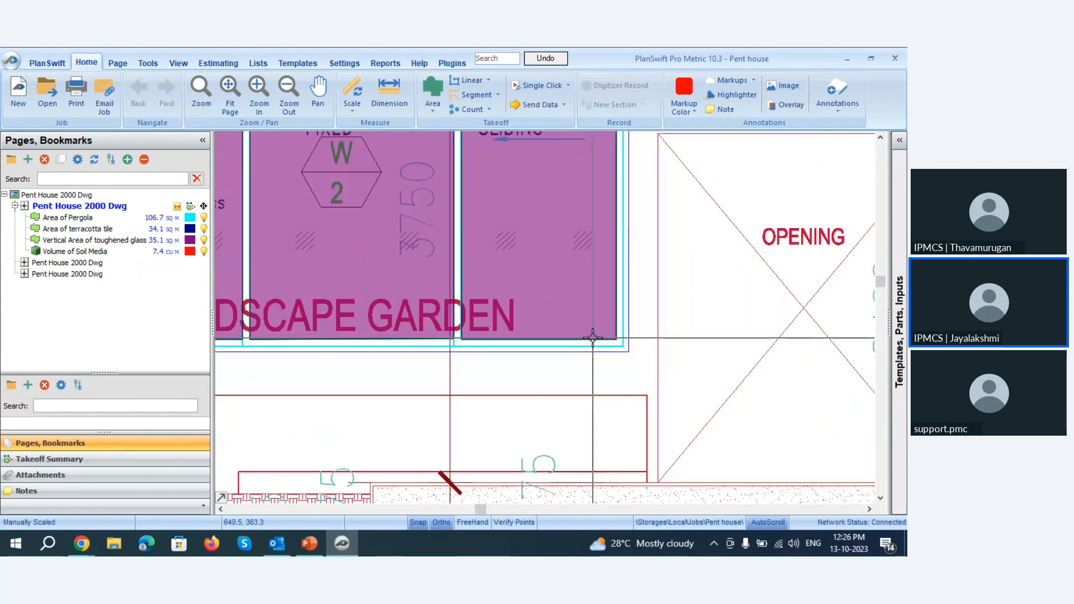
{"action": "scroll", "coordinate": [496, 280], "scroll_direction": "up", "scroll_amount": 5}
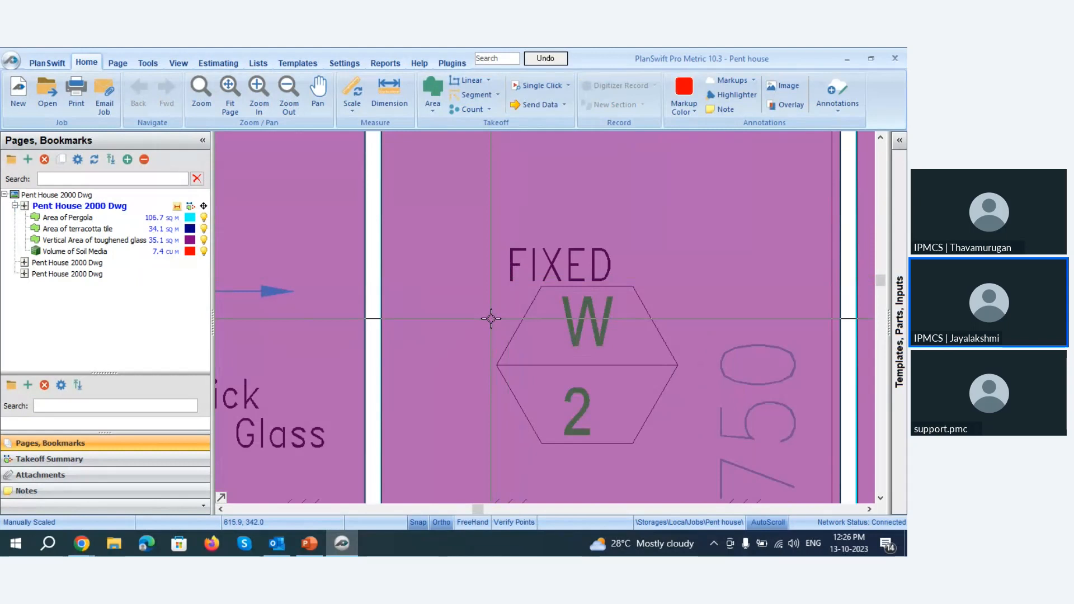
{"action": "mouse_move", "coordinate": [491, 319]}
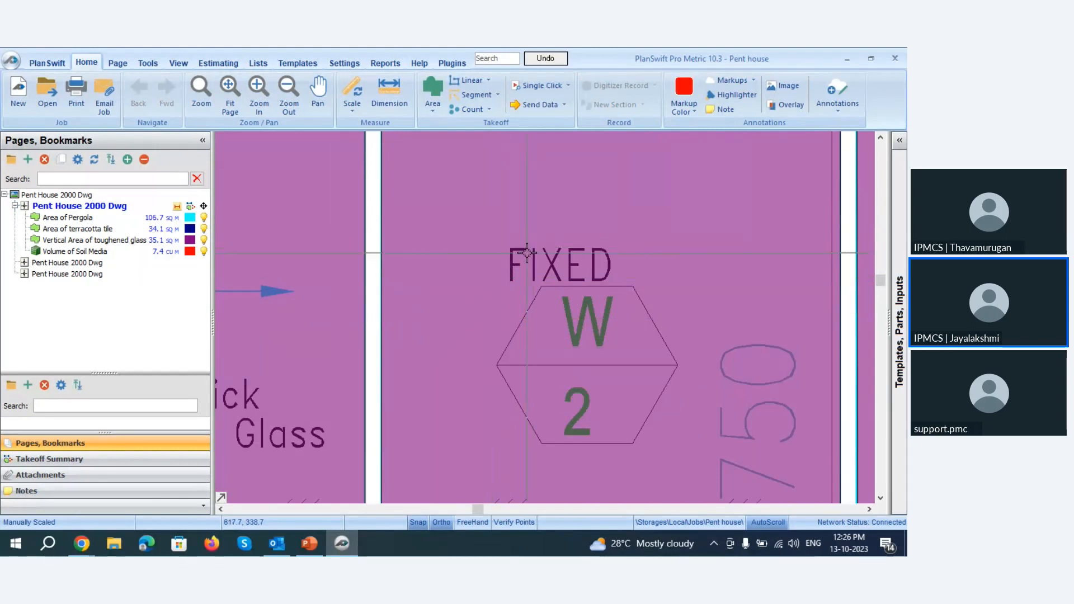
{"action": "mouse_move", "coordinate": [527, 253]}
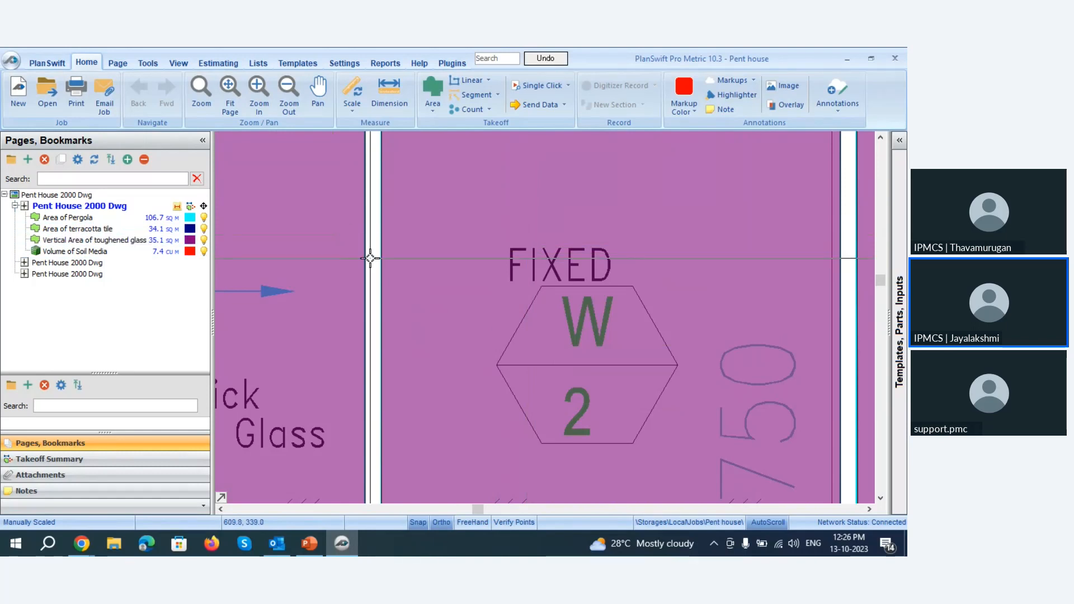
{"action": "scroll", "coordinate": [371, 252], "scroll_direction": "down", "scroll_amount": 4}
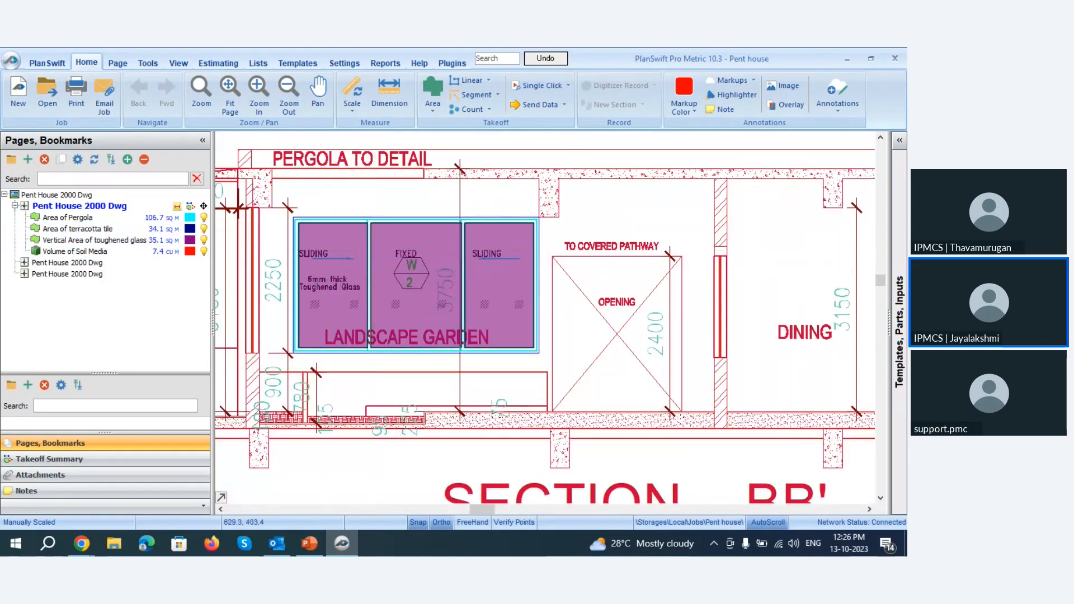
Switch to PowerPoint and present the slide show from the Toughened Glass slide on to the Planters slide.
{"action": "left_click", "coordinate": [309, 543]}
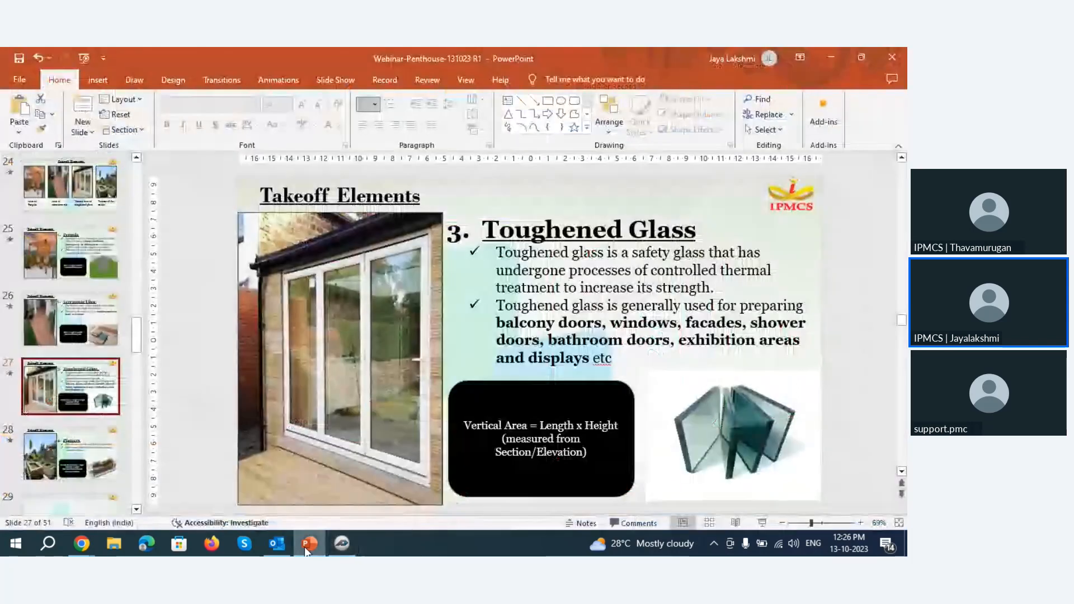
{"action": "left_click", "coordinate": [759, 522]}
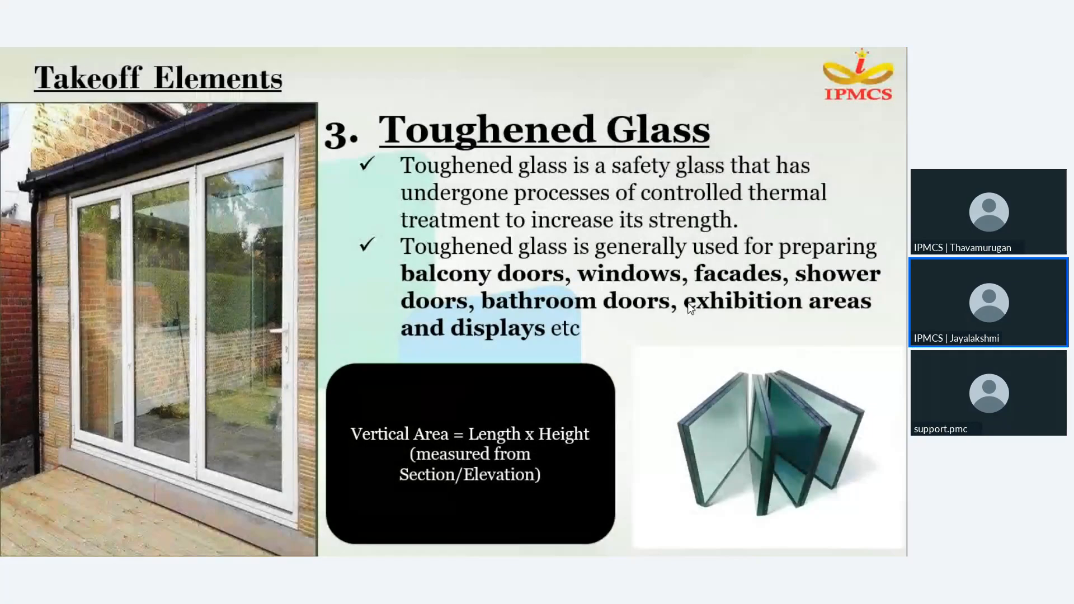
{"action": "left_click", "coordinate": [686, 303]}
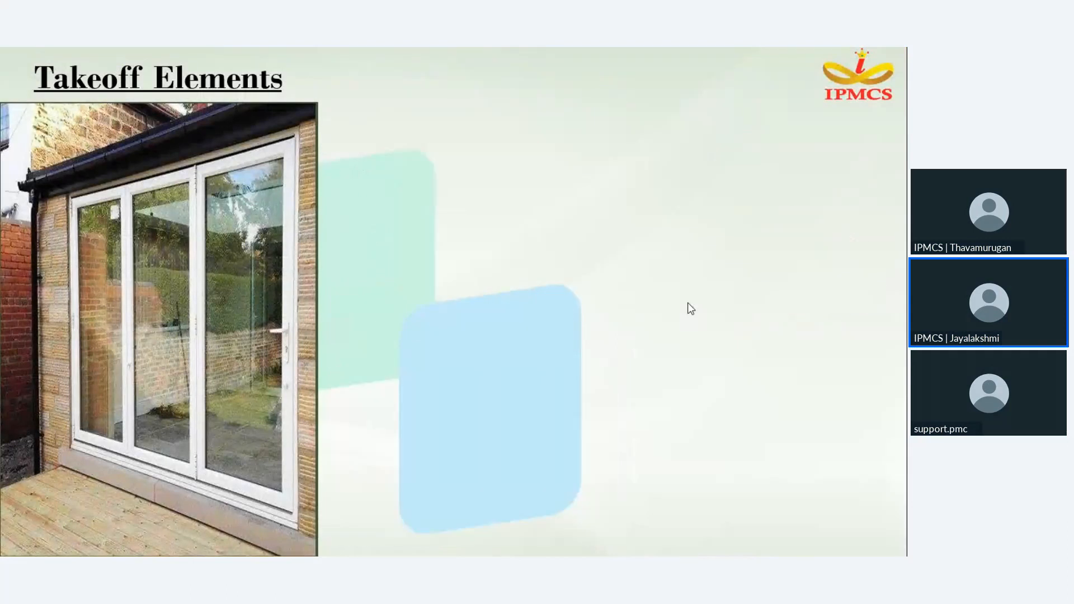
{"action": "left_click", "coordinate": [687, 303]}
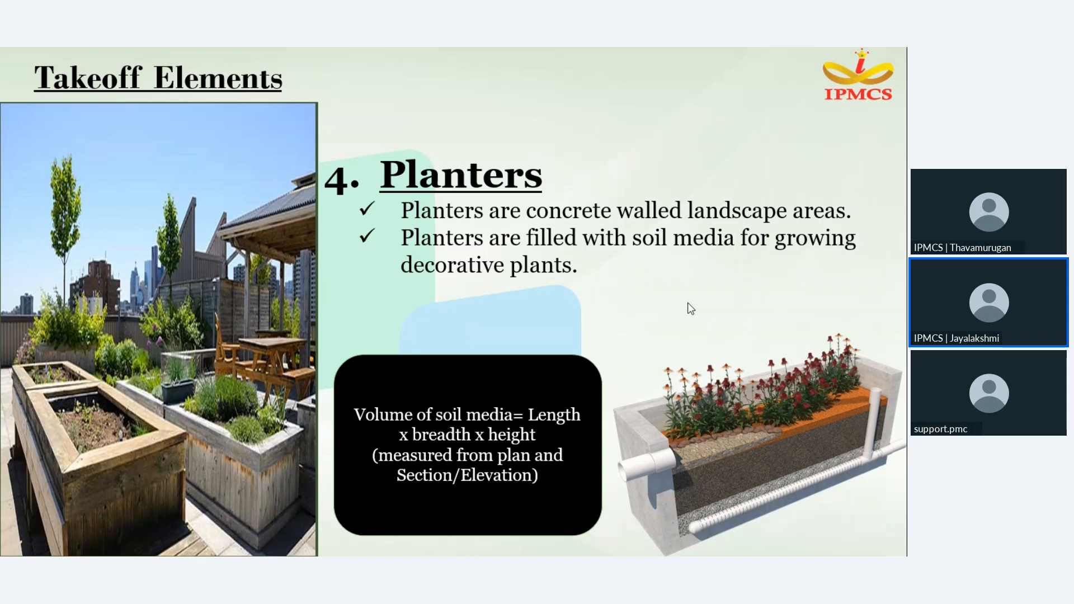
Switch from the slide show to PlanSwift and hide the Area of Pergola takeoff on the penthouse plan.
{"action": "key", "text": "Escape"}
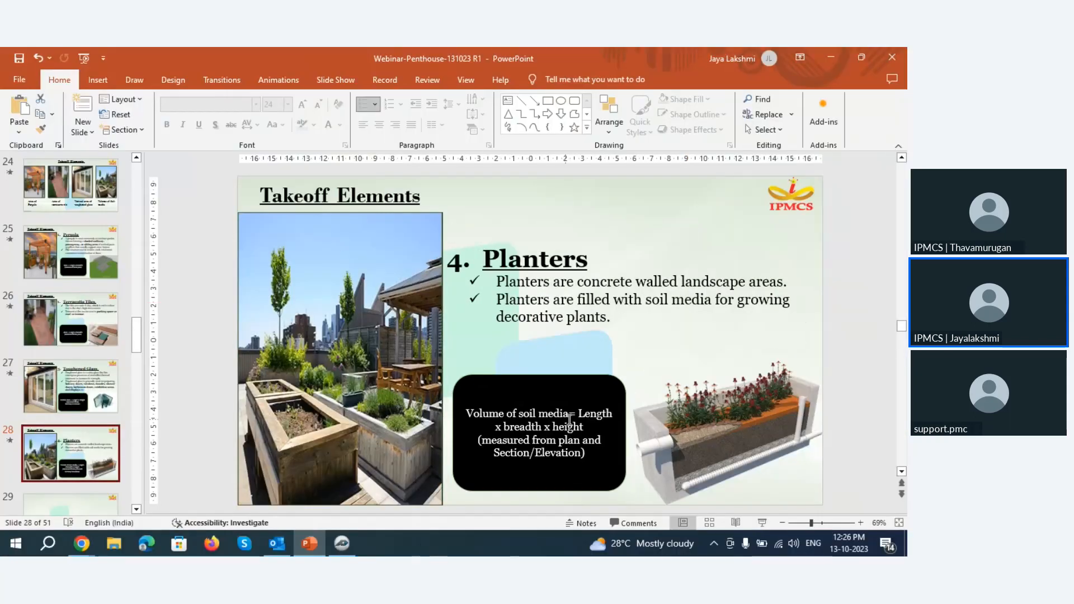
{"action": "left_click", "coordinate": [342, 542]}
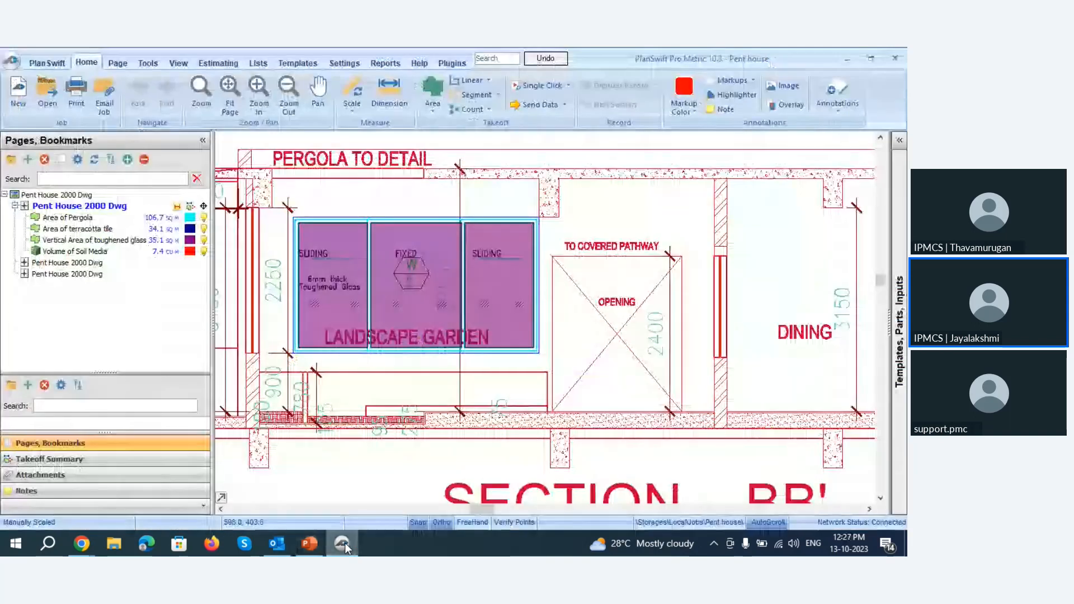
{"action": "scroll", "coordinate": [527, 407], "scroll_direction": "down", "scroll_amount": 1}
{"action": "scroll", "coordinate": [527, 407], "scroll_direction": "down", "scroll_amount": 4}
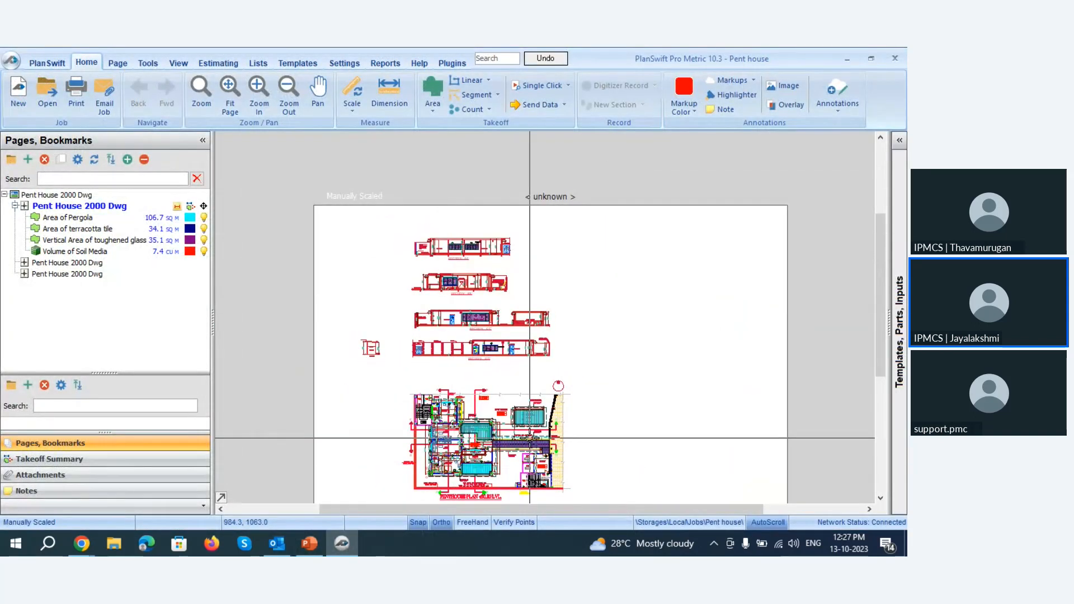
{"action": "scroll", "coordinate": [529, 438], "scroll_direction": "up", "scroll_amount": 4}
{"action": "scroll", "coordinate": [540, 397], "scroll_direction": "up", "scroll_amount": 1}
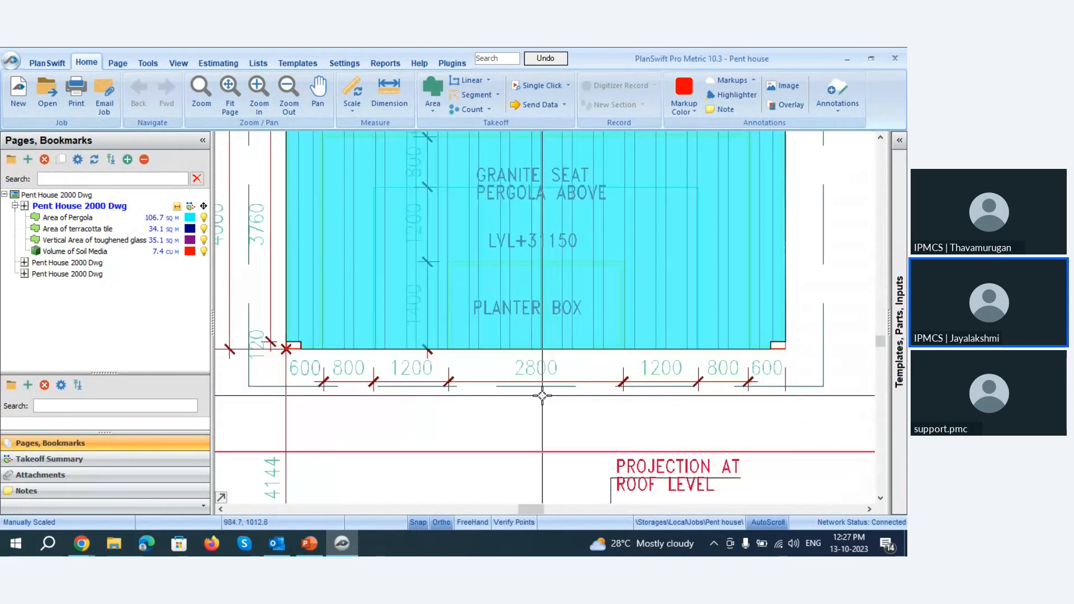
{"action": "scroll", "coordinate": [541, 396], "scroll_direction": "down", "scroll_amount": 3}
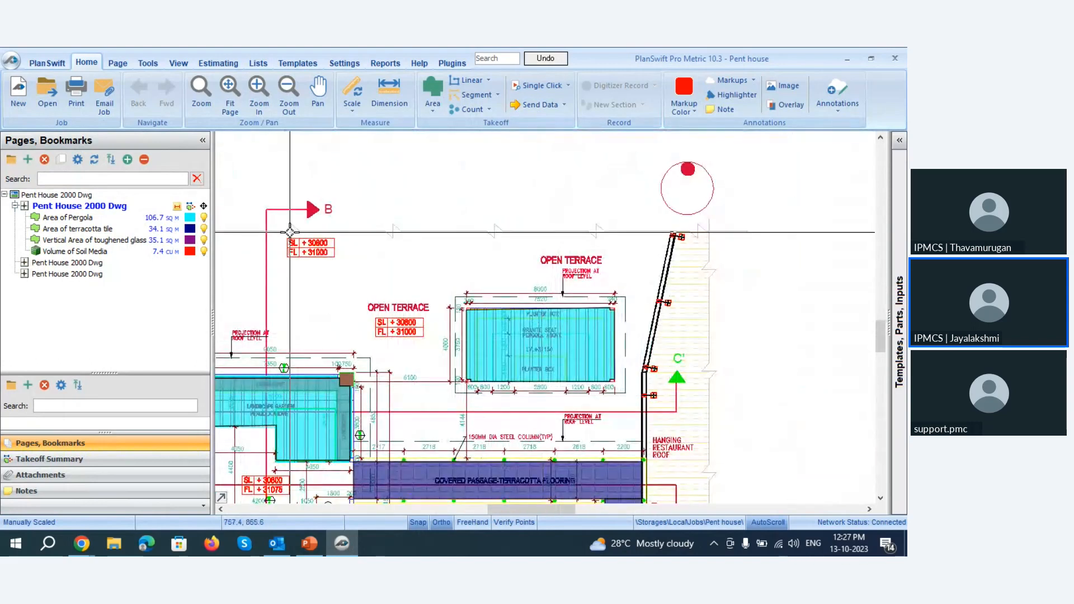
{"action": "left_click", "coordinate": [208, 218]}
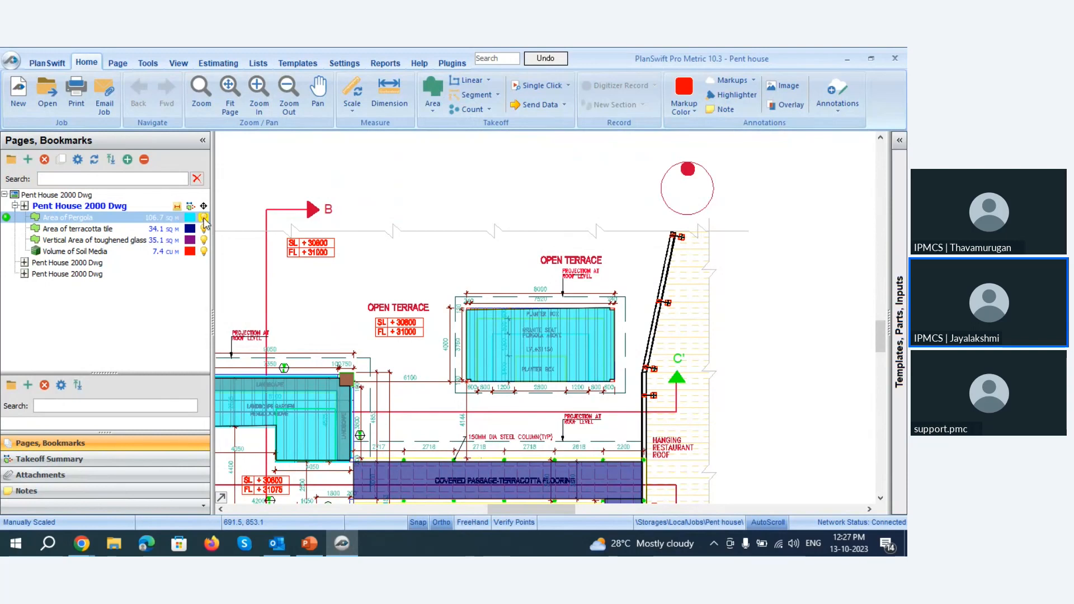
{"action": "left_click", "coordinate": [204, 219]}
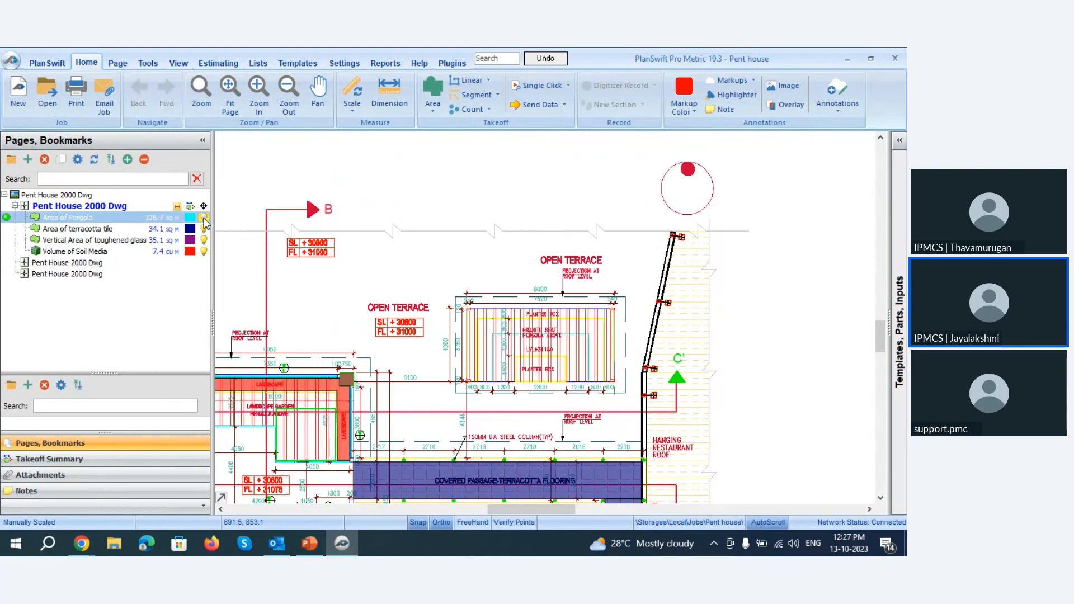
Examine the landscape strips and open-terrace planter boxes on the plan, and review the Volume of Soil Media takeoff's form and advanced properties.
{"action": "scroll", "coordinate": [330, 394], "scroll_direction": "down", "scroll_amount": 2}
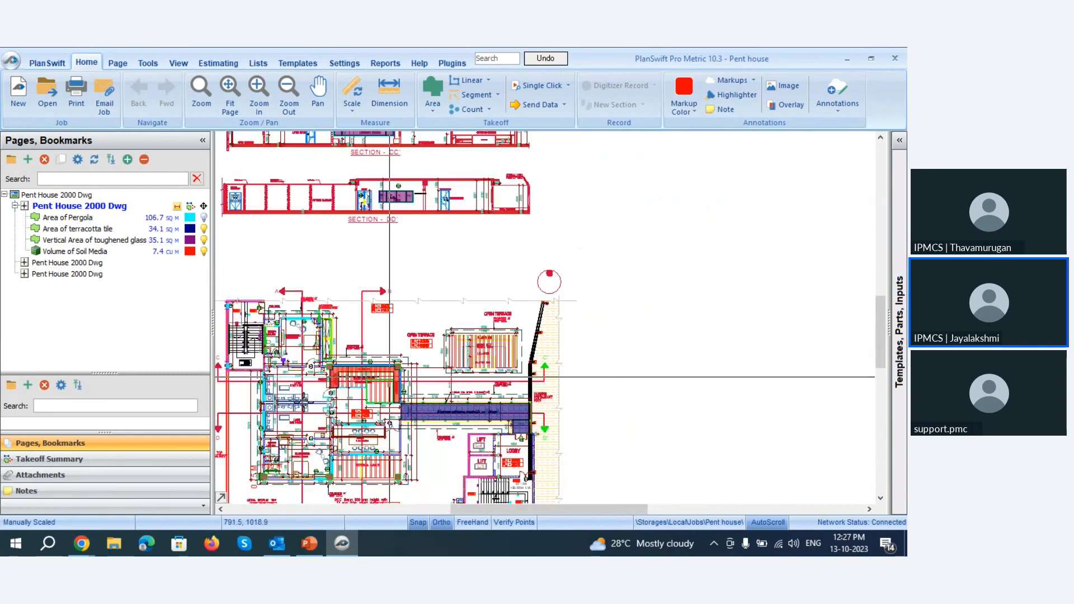
{"action": "scroll", "coordinate": [330, 395], "scroll_direction": "up", "scroll_amount": 4}
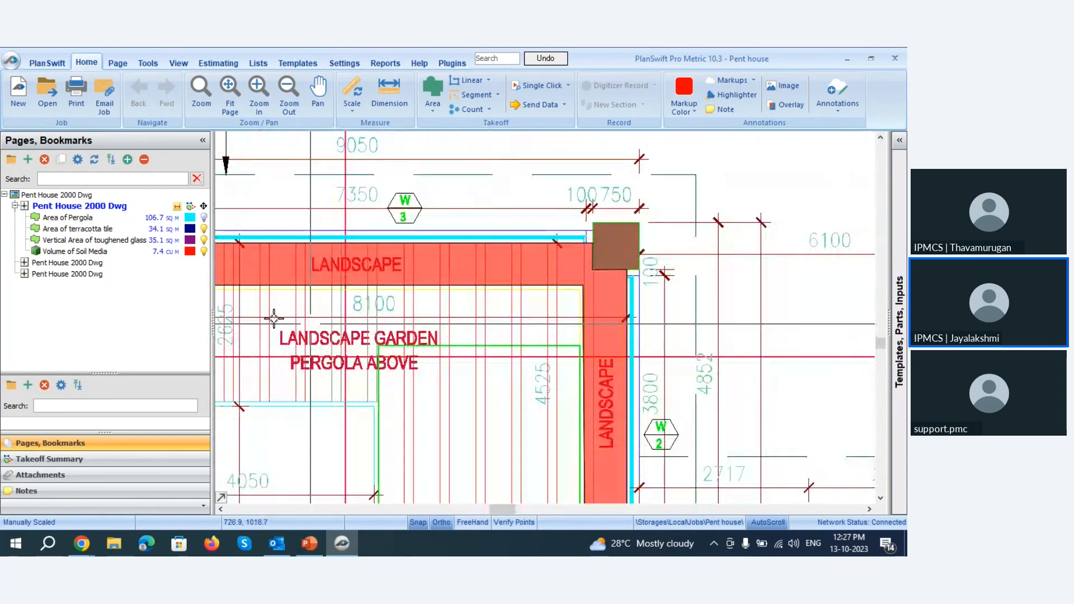
{"action": "scroll", "coordinate": [428, 275], "scroll_direction": "down", "scroll_amount": 2}
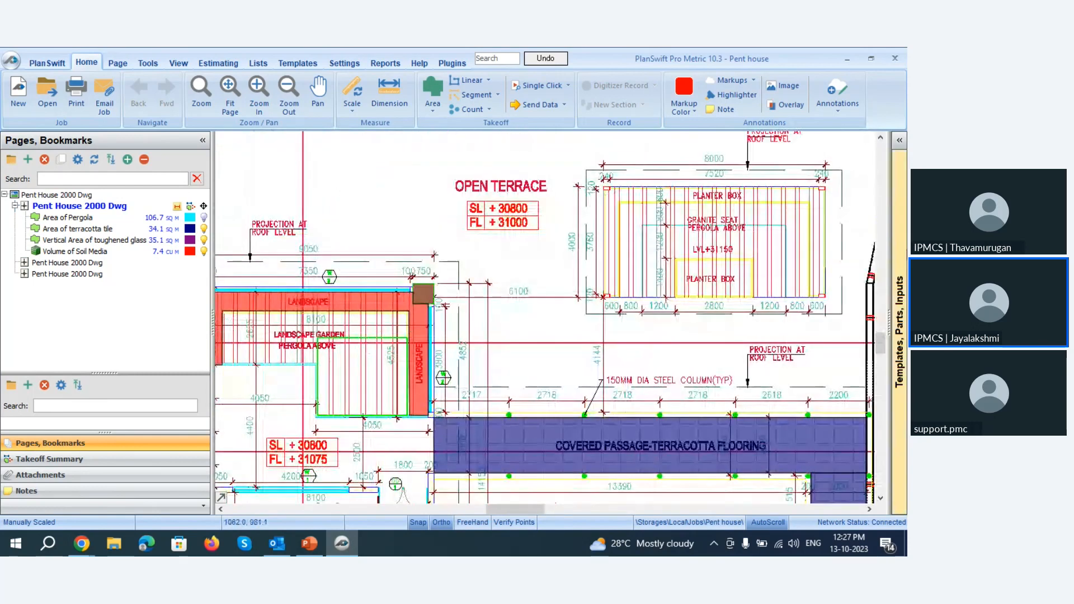
{"action": "scroll", "coordinate": [543, 289], "scroll_direction": "up", "scroll_amount": 3}
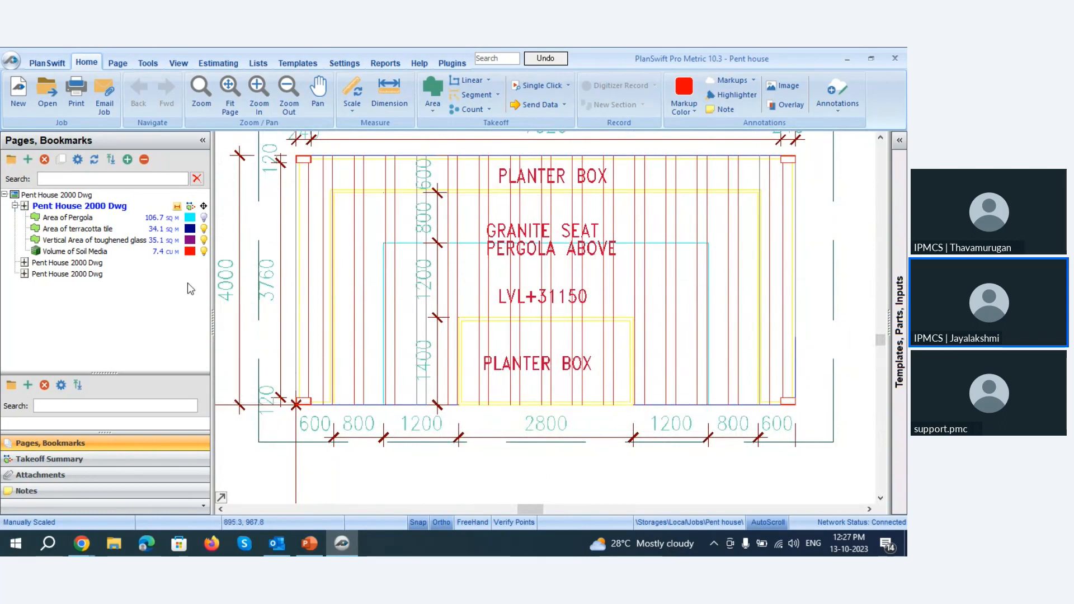
{"action": "left_click", "coordinate": [168, 275]}
{"action": "left_click", "coordinate": [161, 252]}
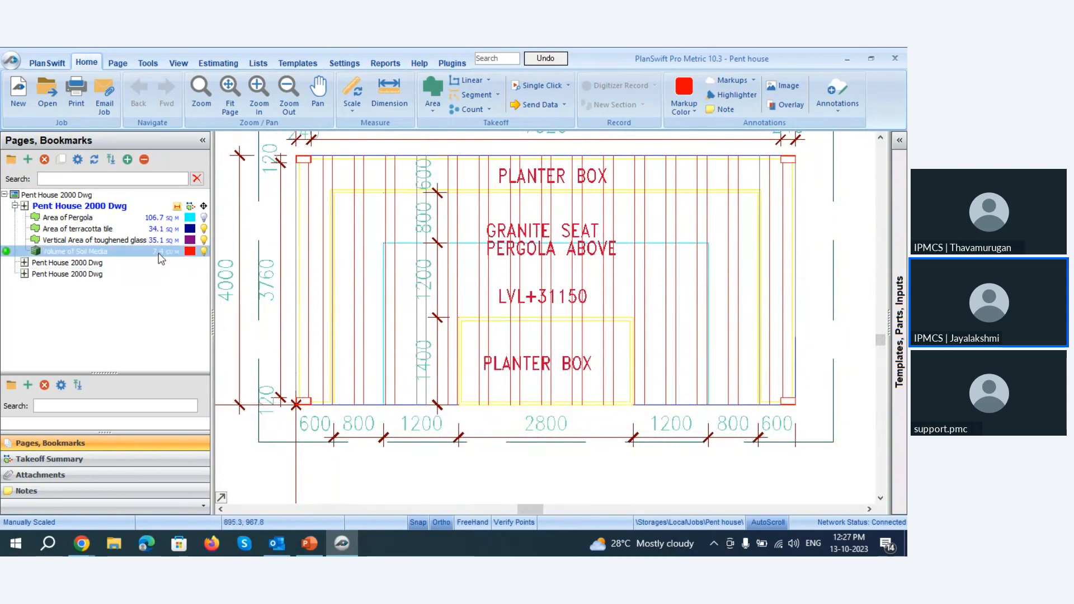
{"action": "left_click", "coordinate": [103, 251]}
{"action": "double_click", "coordinate": [102, 251]}
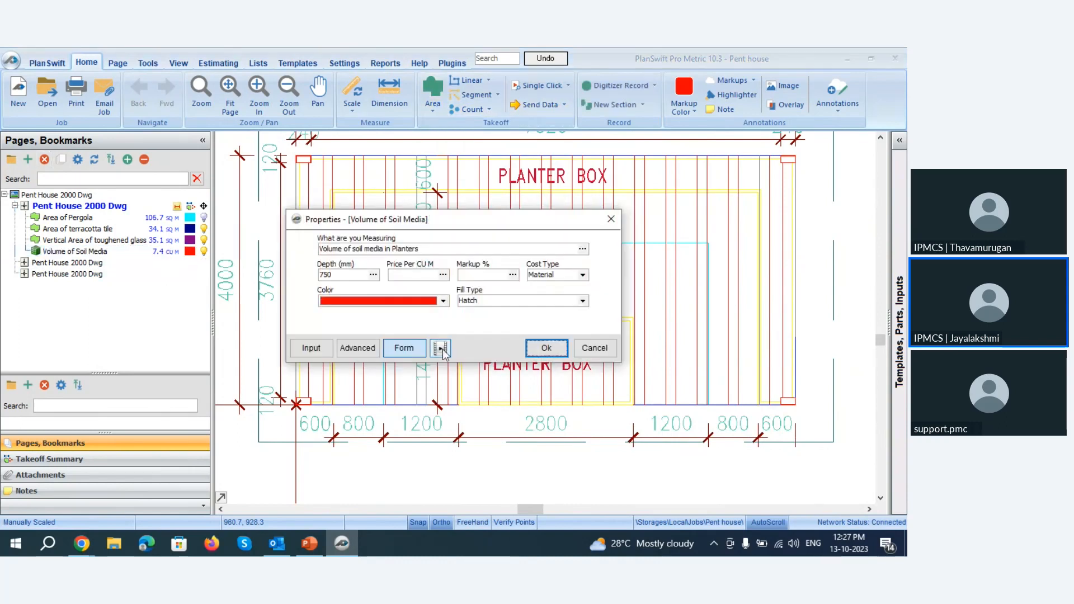
{"action": "left_click", "coordinate": [357, 348]}
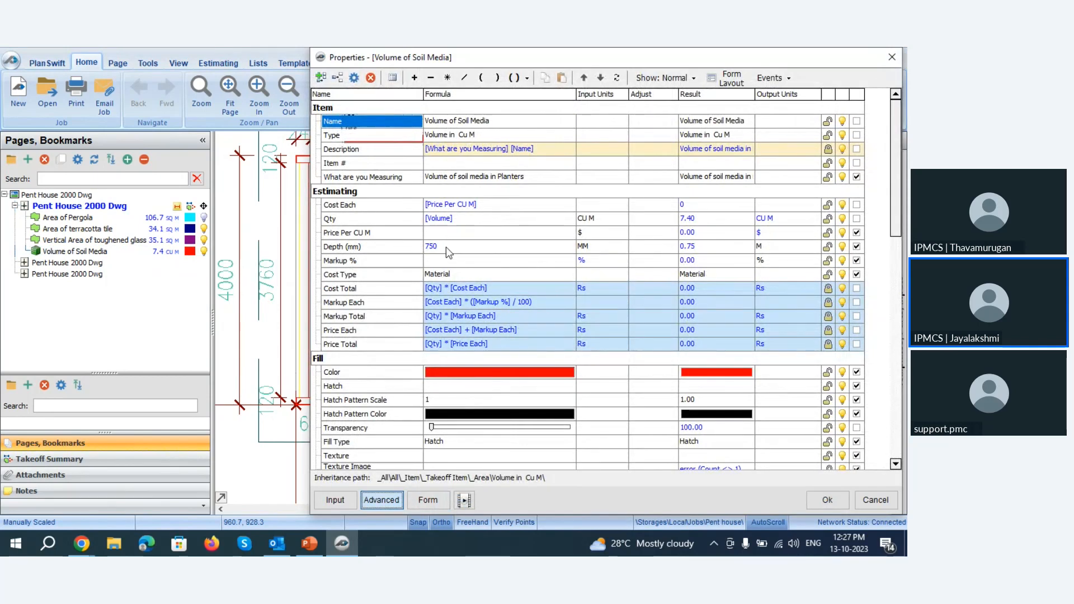
{"action": "left_click", "coordinate": [826, 499]}
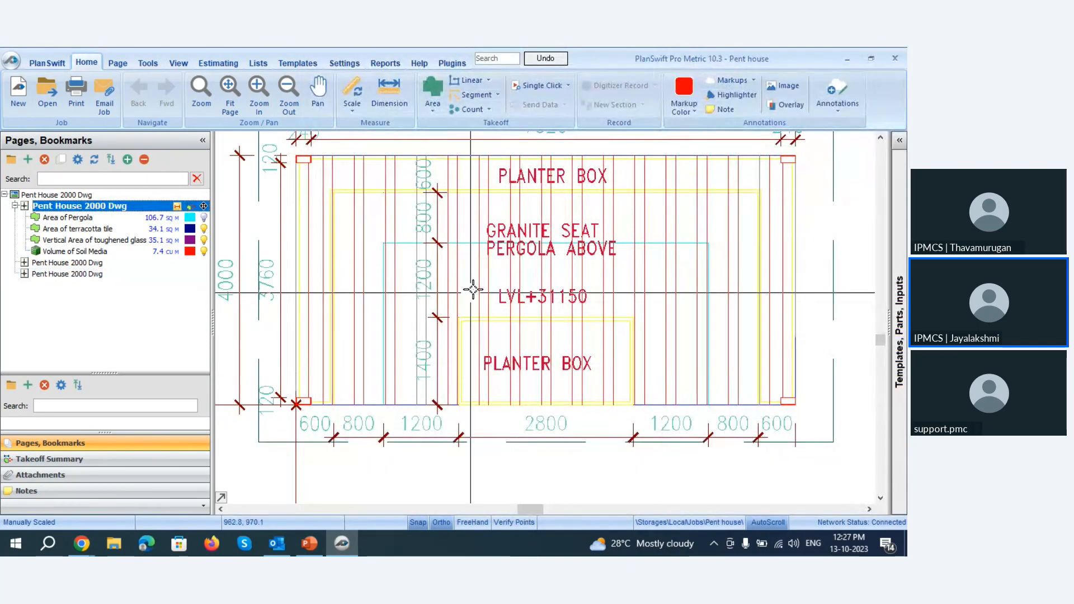
Continue the existing Volume of Soil Media takeoff with a section starting at the lower-left inner corner of the open terrace's lower planter box.
{"action": "left_click", "coordinate": [227, 399]}
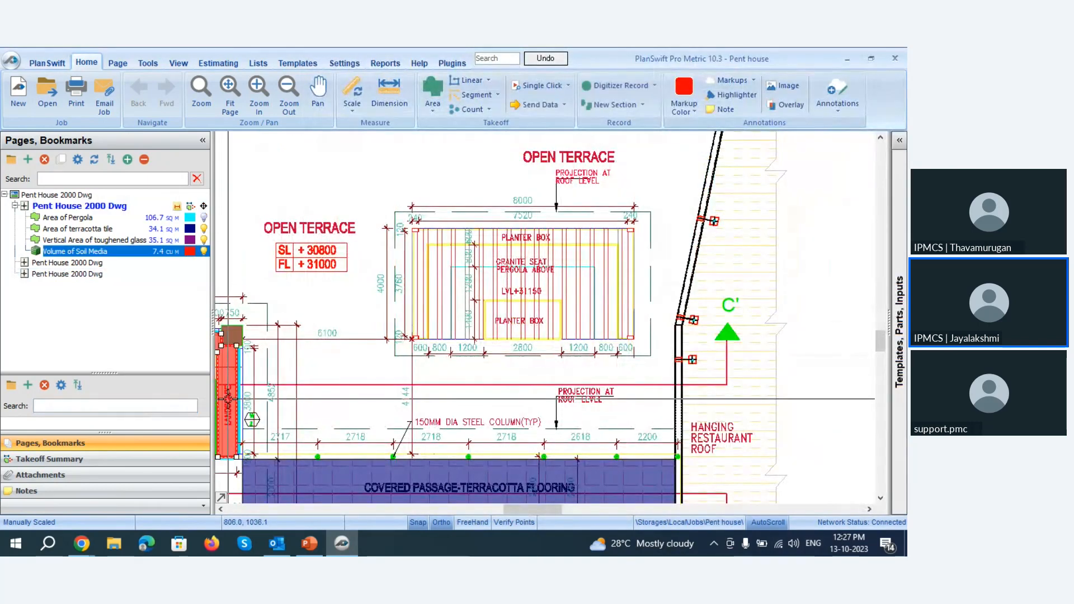
{"action": "right_click", "coordinate": [228, 399]}
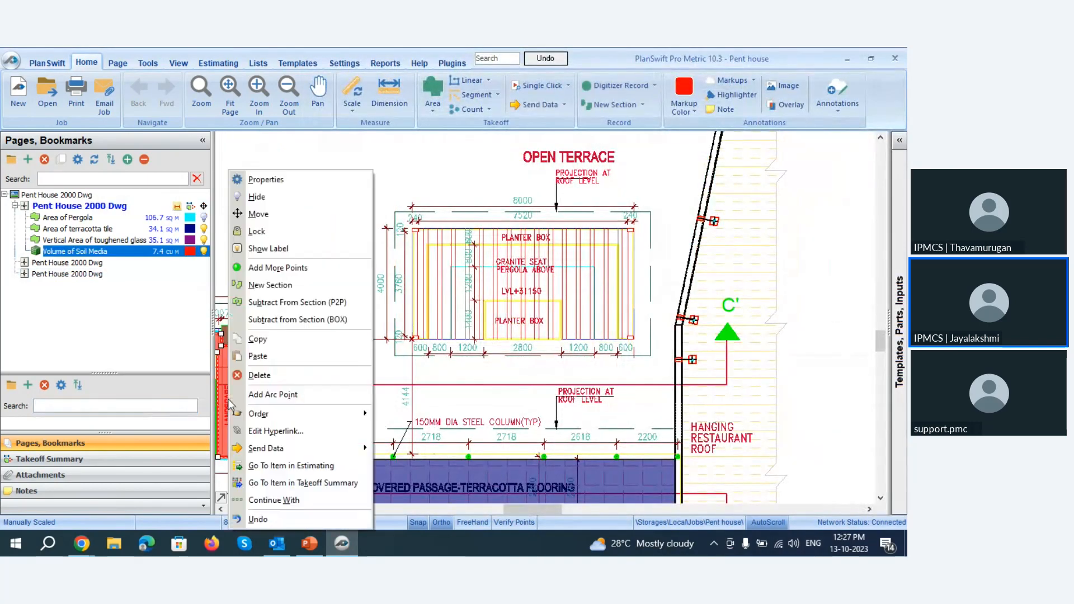
{"action": "left_click", "coordinate": [283, 499]}
{"action": "left_click", "coordinate": [351, 222]}
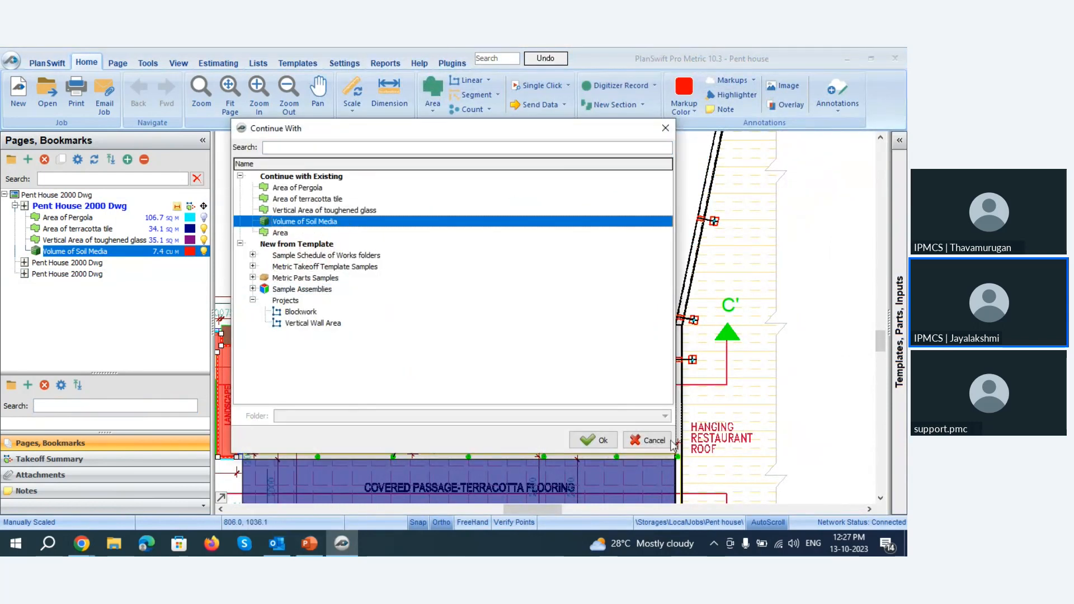
{"action": "left_click", "coordinate": [593, 441]}
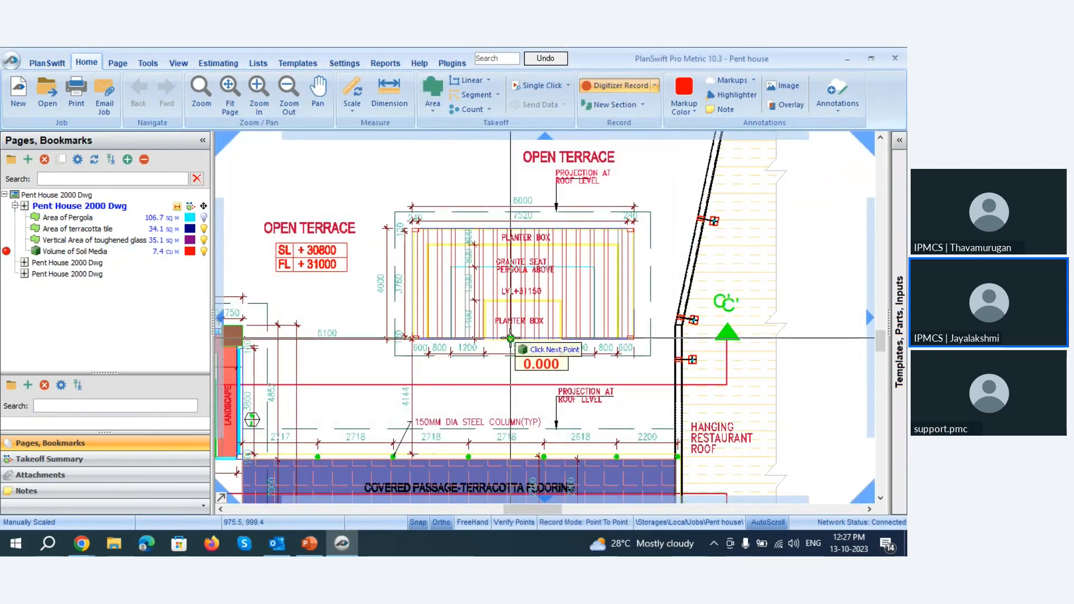
{"action": "scroll", "coordinate": [510, 338], "scroll_direction": "up", "scroll_amount": 4}
{"action": "scroll", "coordinate": [377, 383], "scroll_direction": "down", "scroll_amount": 1}
{"action": "scroll", "coordinate": [355, 431], "scroll_direction": "up", "scroll_amount": 1}
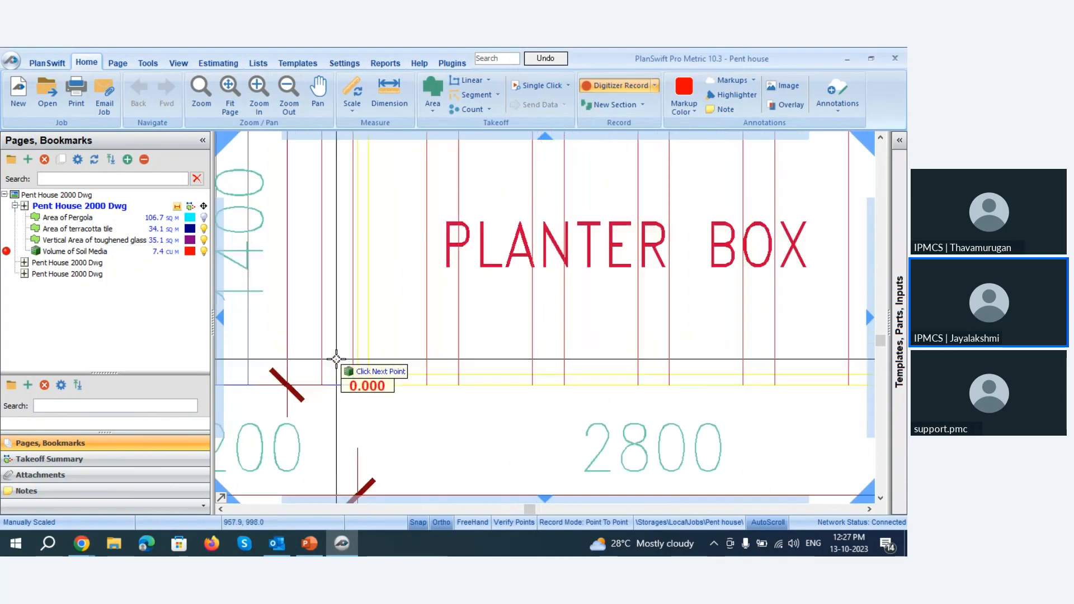
{"action": "scroll", "coordinate": [336, 358], "scroll_direction": "down", "scroll_amount": 1}
{"action": "scroll", "coordinate": [389, 382], "scroll_direction": "up", "scroll_amount": 3}
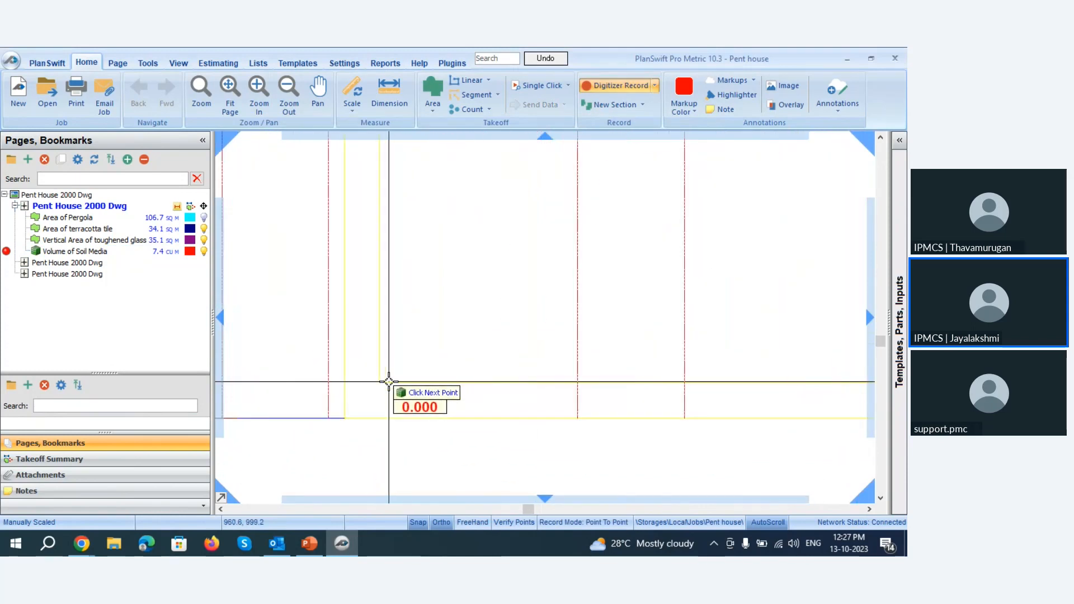
{"action": "scroll", "coordinate": [388, 381], "scroll_direction": "up", "scroll_amount": 1}
{"action": "left_click", "coordinate": [375, 383]}
Trace the lower planter box's inner left and upper edges to its upper-right inner corner.
{"action": "scroll", "coordinate": [399, 462], "scroll_direction": "down", "scroll_amount": 3}
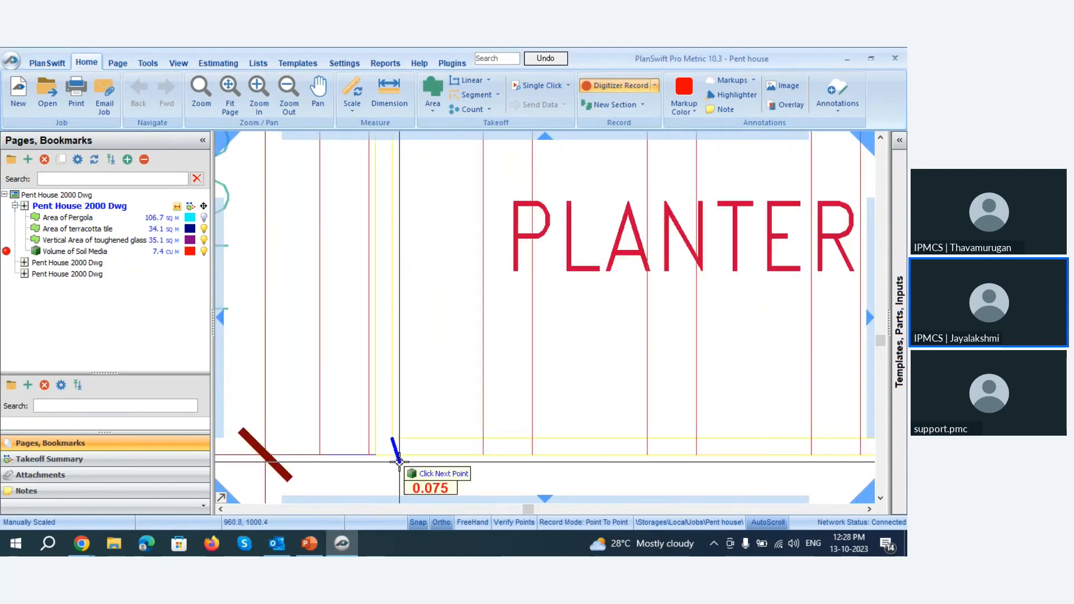
{"action": "scroll", "coordinate": [399, 461], "scroll_direction": "down", "scroll_amount": 2}
{"action": "scroll", "coordinate": [400, 240], "scroll_direction": "up", "scroll_amount": 4}
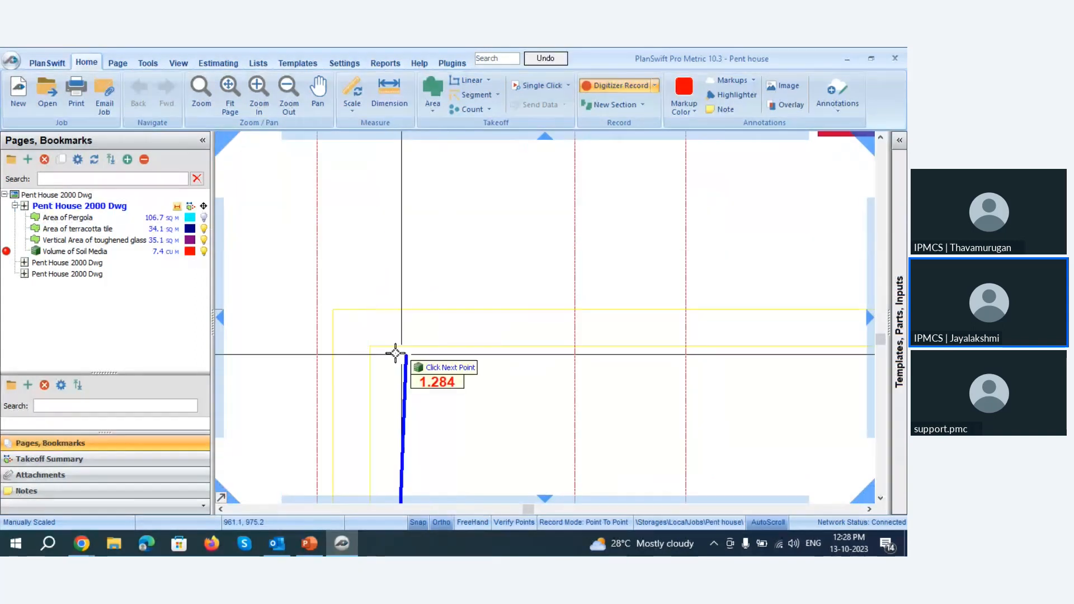
{"action": "scroll", "coordinate": [377, 388], "scroll_direction": "up", "scroll_amount": 1}
{"action": "left_click", "coordinate": [369, 328]}
{"action": "scroll", "coordinate": [301, 330], "scroll_direction": "down", "scroll_amount": 2}
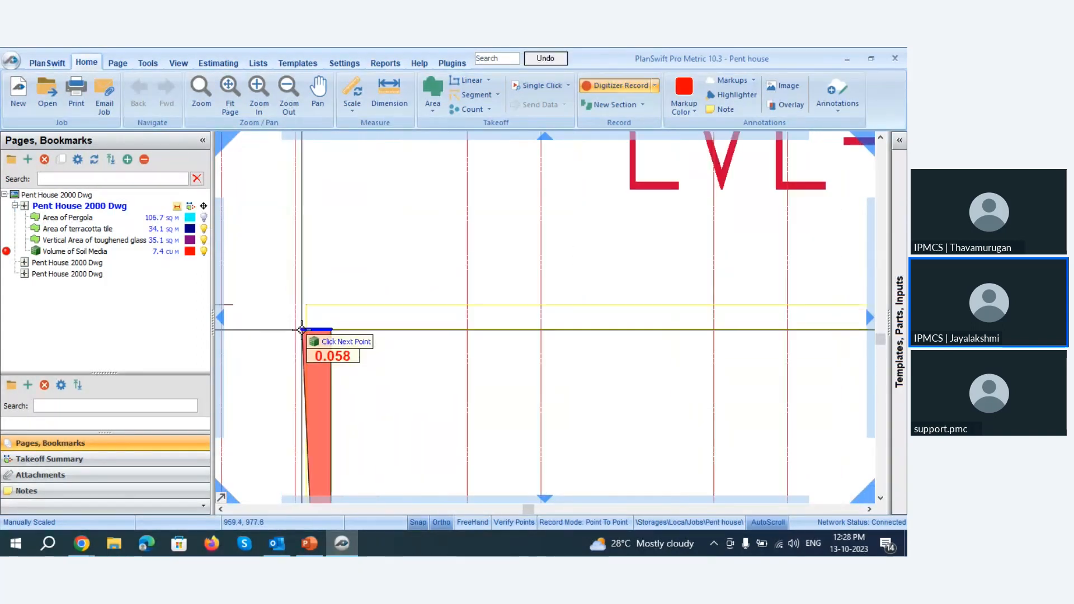
{"action": "scroll", "coordinate": [305, 336], "scroll_direction": "down", "scroll_amount": 2}
{"action": "scroll", "coordinate": [576, 336], "scroll_direction": "up", "scroll_amount": 2}
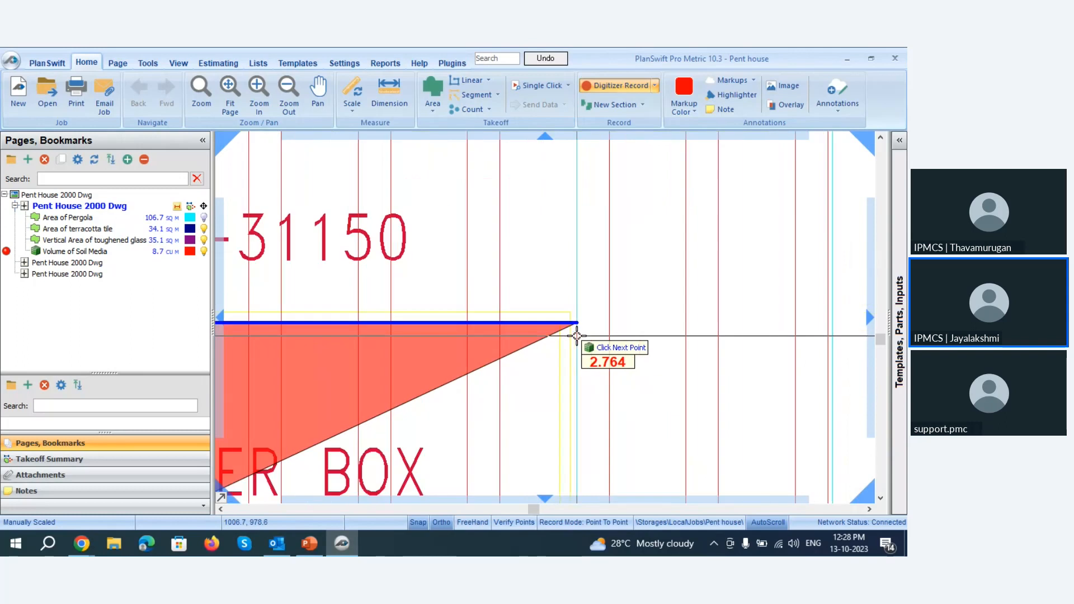
{"action": "scroll", "coordinate": [577, 336], "scroll_direction": "up", "scroll_amount": 2}
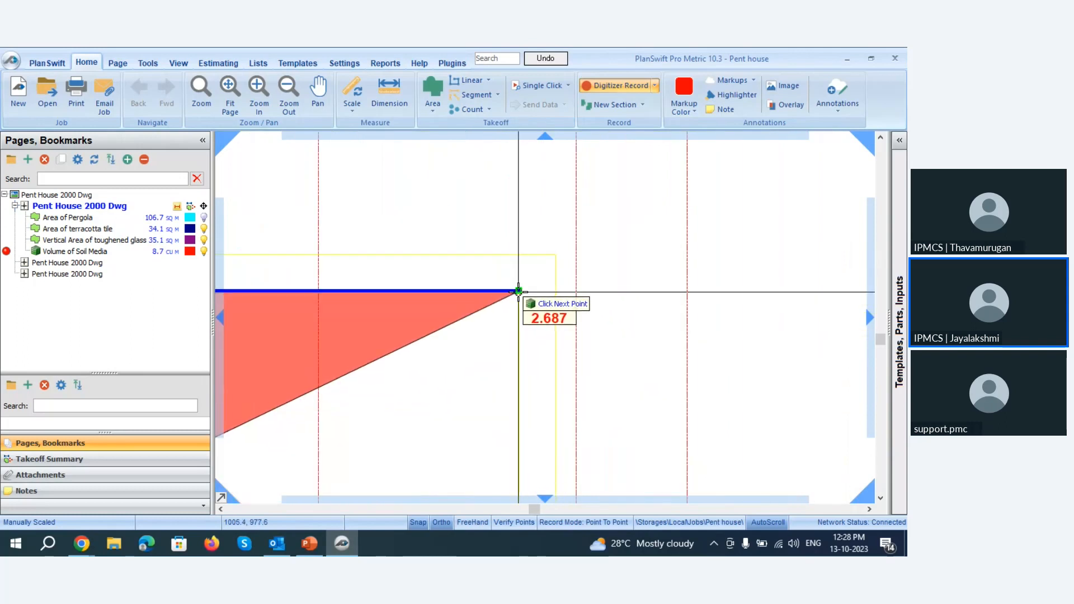
{"action": "left_click", "coordinate": [518, 291]}
Trace the lower planter box's inner right edge to its lower-right corner, and close the soil media section.
{"action": "scroll", "coordinate": [521, 290], "scroll_direction": "down", "scroll_amount": 2}
{"action": "scroll", "coordinate": [506, 420], "scroll_direction": "up", "scroll_amount": 2}
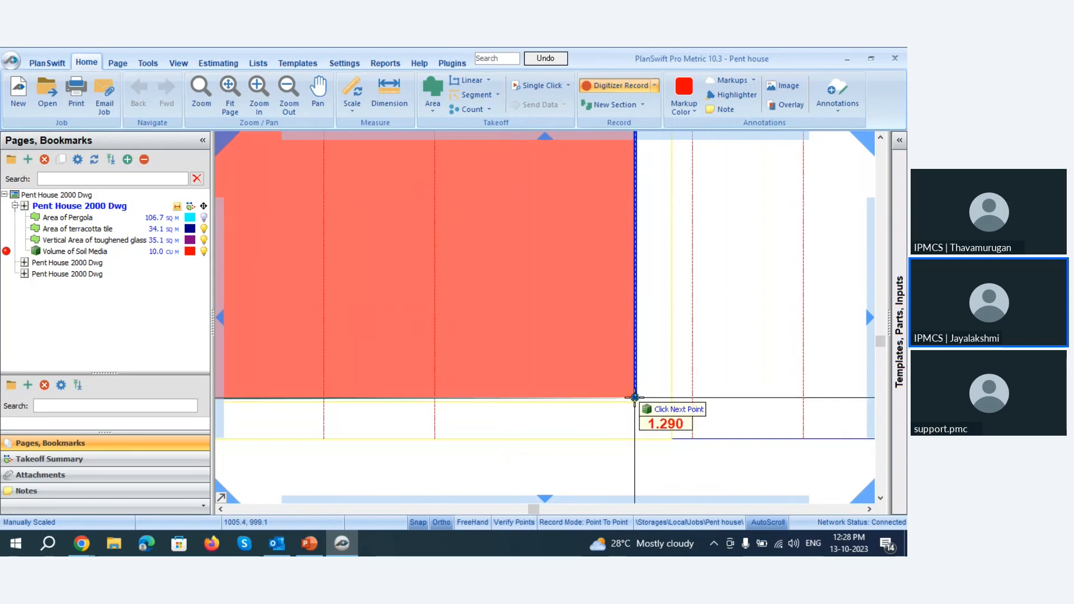
{"action": "left_click", "coordinate": [634, 398]}
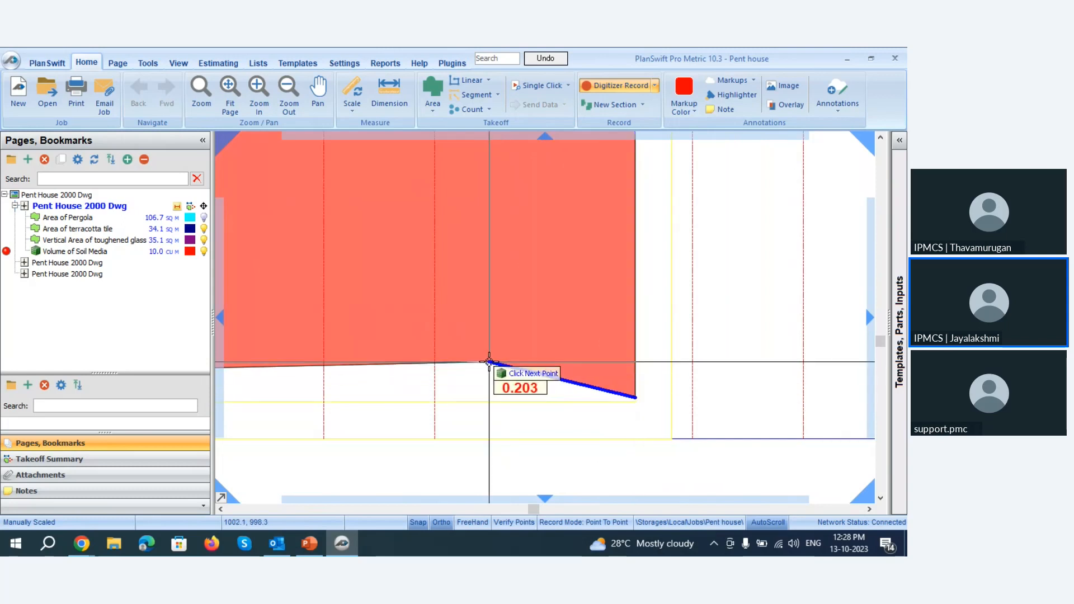
{"action": "right_click", "coordinate": [488, 362]}
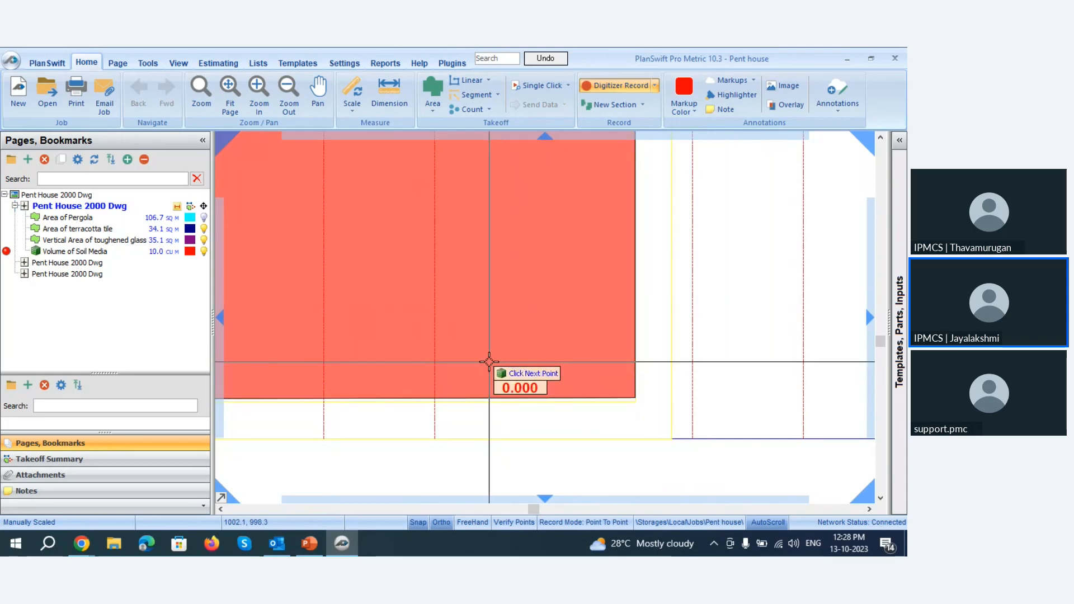
Start another Volume of Soil Media section at the U-shaped planter box's lower-left corner post, tracing the post's right and upper edges.
{"action": "scroll", "coordinate": [669, 381], "scroll_direction": "down", "scroll_amount": 7}
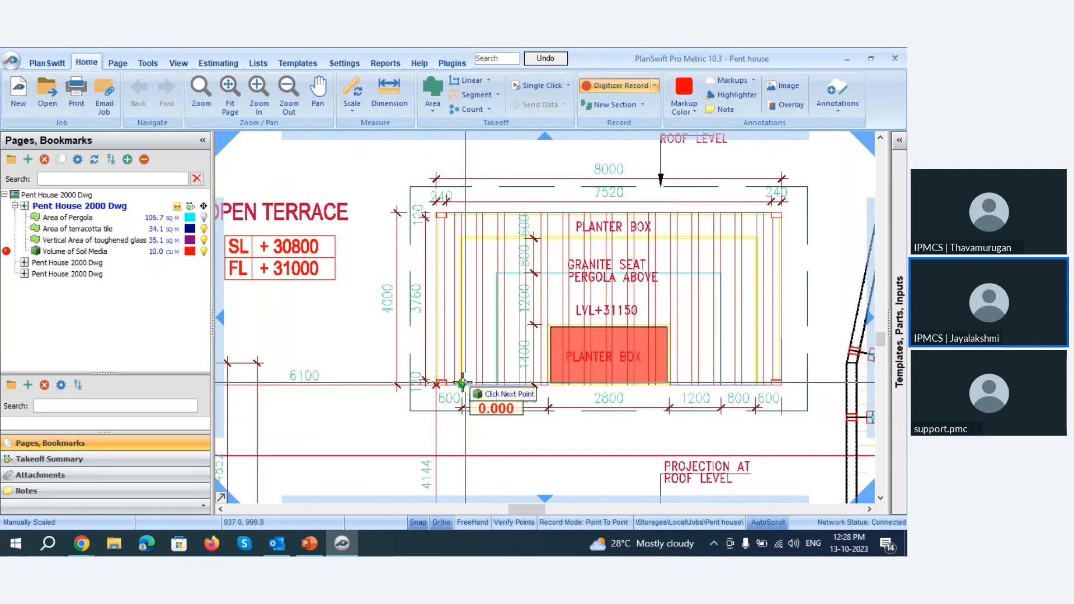
{"action": "scroll", "coordinate": [433, 383], "scroll_direction": "up", "scroll_amount": 7}
{"action": "scroll", "coordinate": [524, 371], "scroll_direction": "up", "scroll_amount": 4}
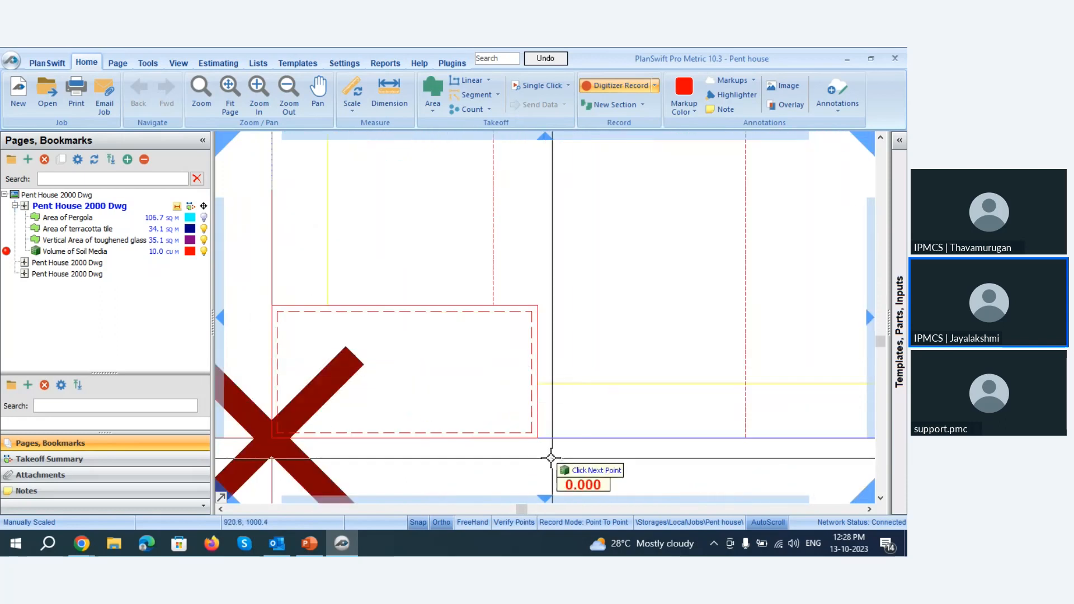
{"action": "left_click", "coordinate": [537, 305]}
{"action": "left_click", "coordinate": [272, 304]}
{"action": "scroll", "coordinate": [372, 467], "scroll_direction": "down", "scroll_amount": 8}
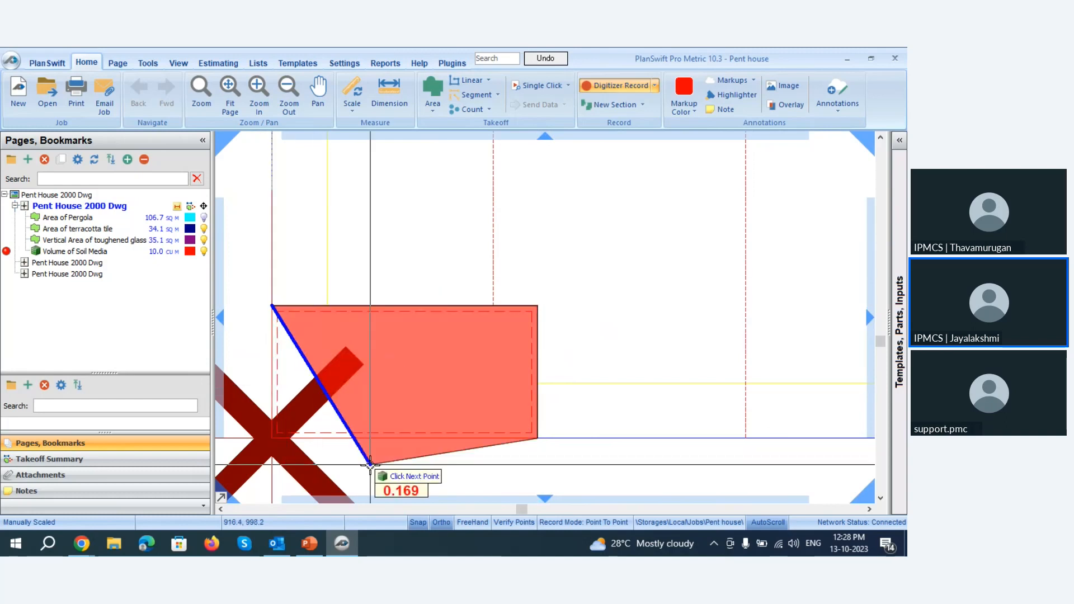
Trace the planter box's outer left edge up to the upper-left corner post and along the post's lower edge.
{"action": "scroll", "coordinate": [369, 461], "scroll_direction": "down", "scroll_amount": 3}
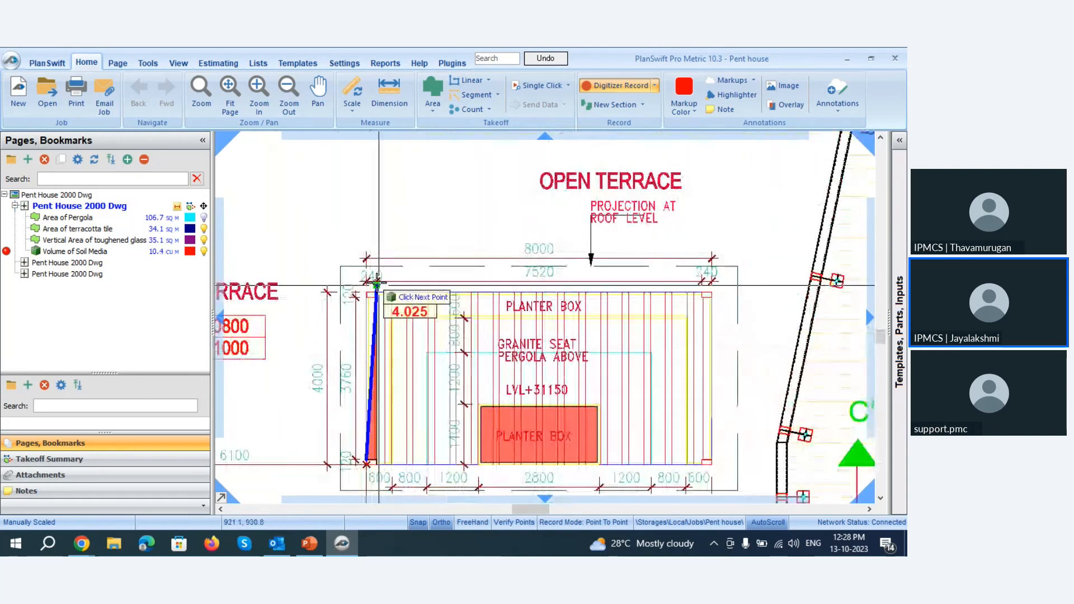
{"action": "scroll", "coordinate": [371, 300], "scroll_direction": "up", "scroll_amount": 6}
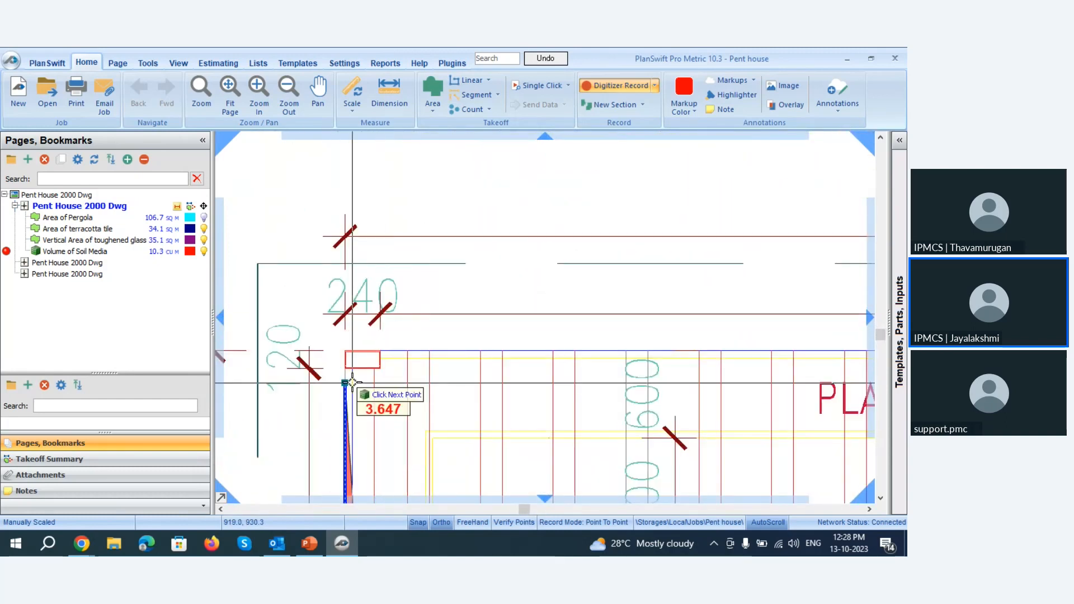
{"action": "scroll", "coordinate": [353, 402], "scroll_direction": "up", "scroll_amount": 3}
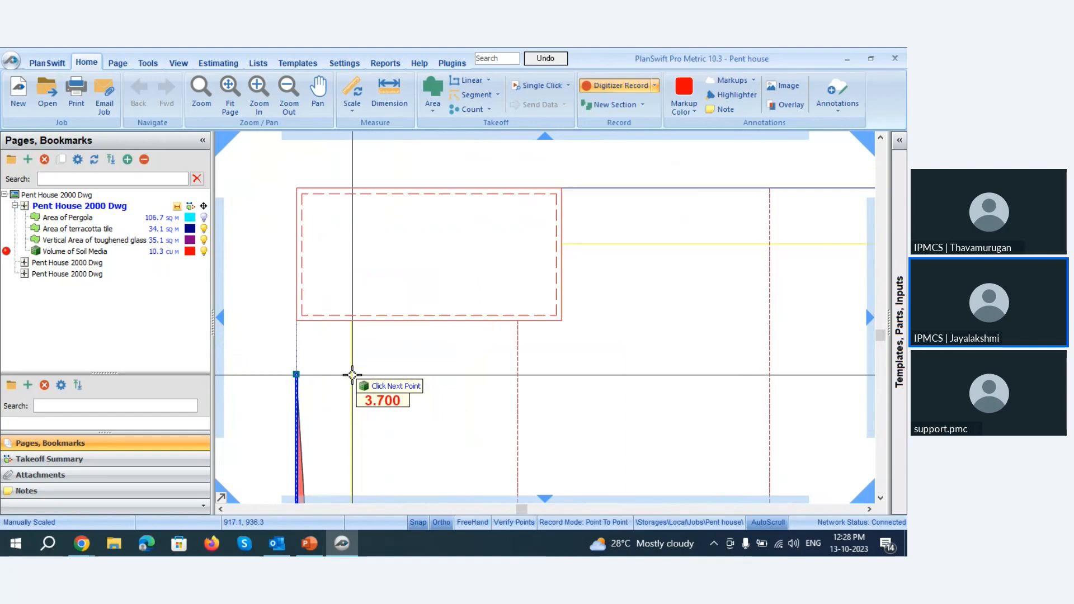
{"action": "left_click", "coordinate": [352, 319]}
{"action": "left_click", "coordinate": [561, 320]}
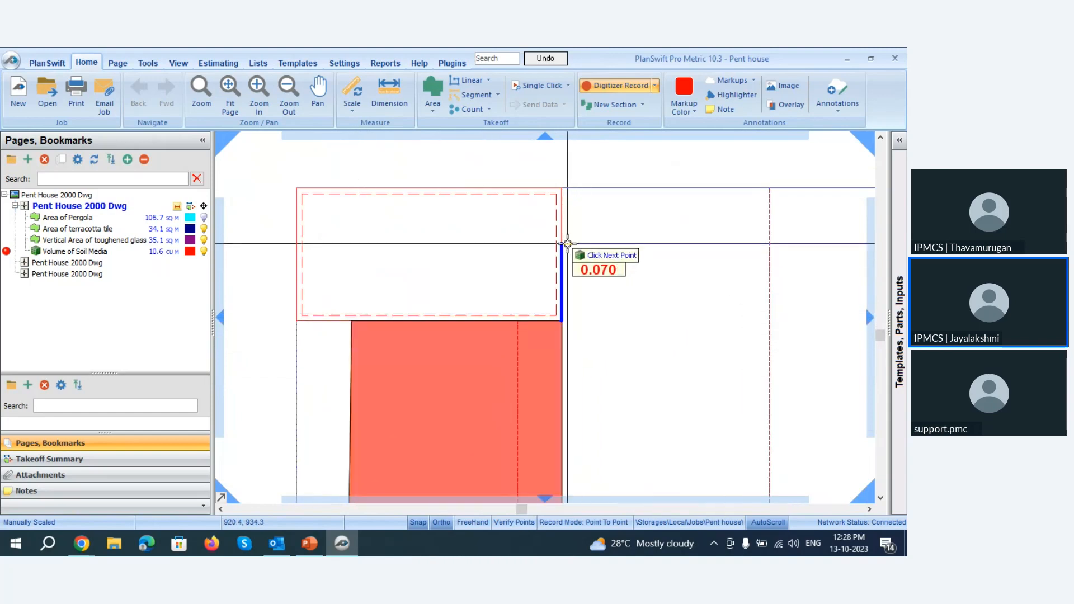
Trace up the upper-left post's right side and along the planter box's upper edge to the upper-right corner post.
{"action": "scroll", "coordinate": [295, 317], "scroll_direction": "down", "scroll_amount": 5}
{"action": "scroll", "coordinate": [295, 317], "scroll_direction": "down", "scroll_amount": 2}
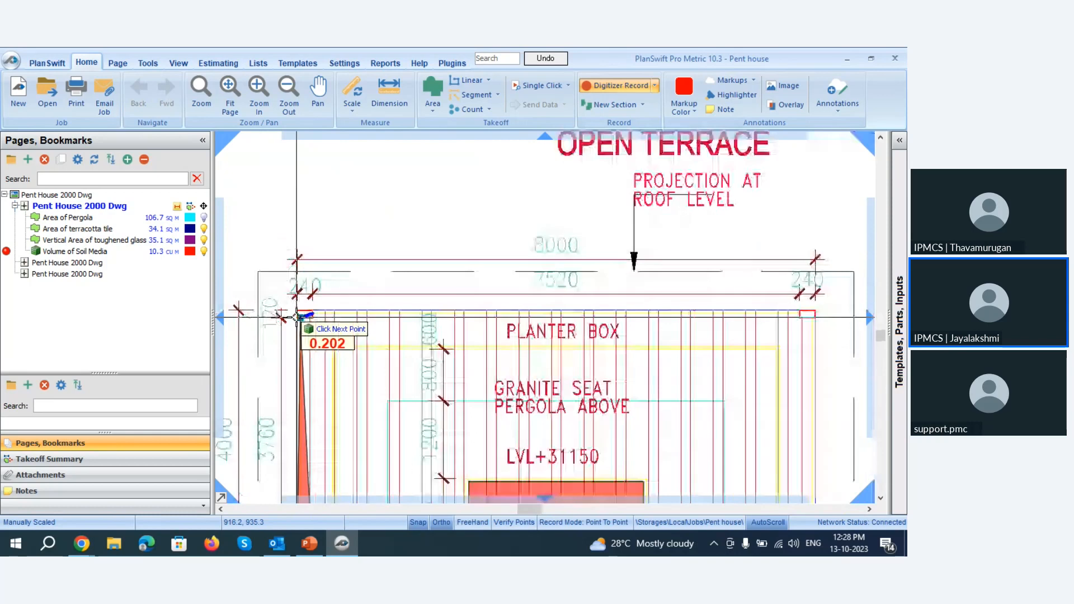
{"action": "scroll", "coordinate": [782, 325], "scroll_direction": "up", "scroll_amount": 6}
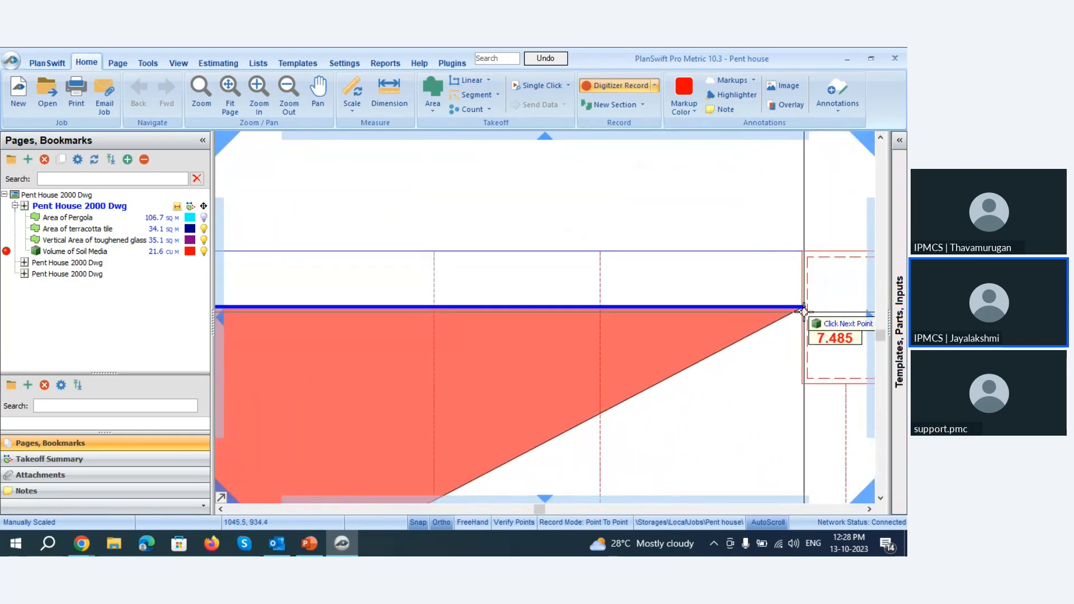
{"action": "left_click", "coordinate": [821, 329]}
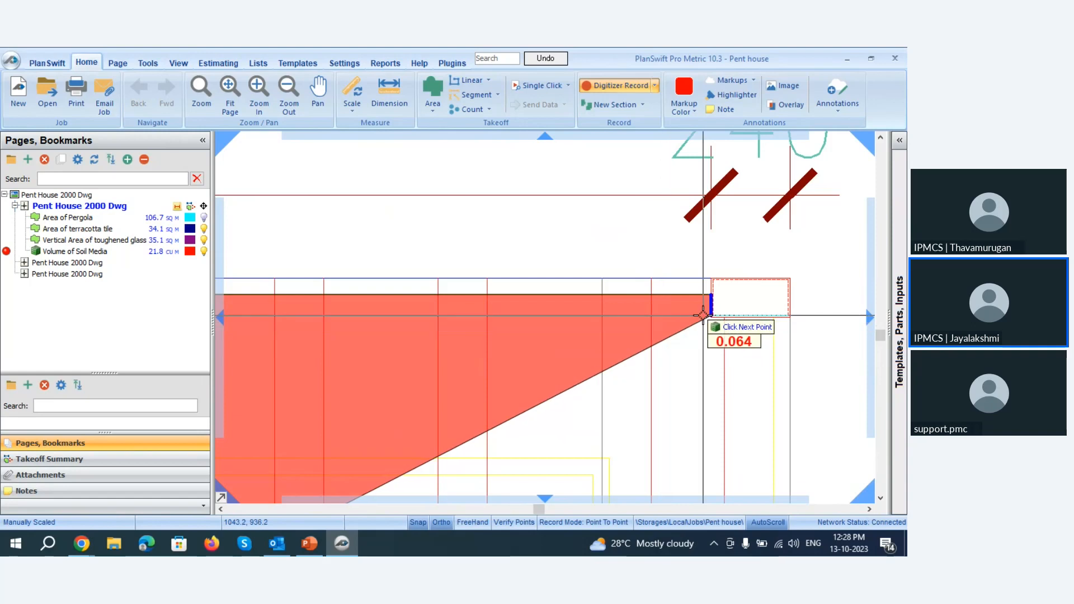
Trace around the upper-right post's inner corner and down the planter box's outer right edge to the lower-right corner post.
{"action": "scroll", "coordinate": [707, 293], "scroll_direction": "down", "scroll_amount": 1}
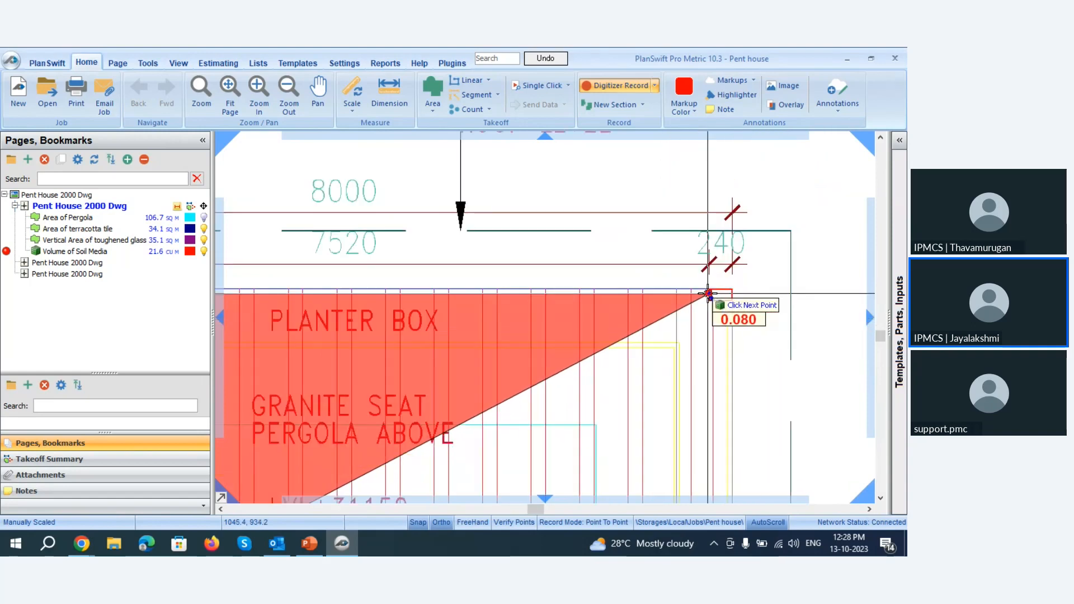
{"action": "scroll", "coordinate": [707, 293], "scroll_direction": "down", "scroll_amount": 3}
{"action": "scroll", "coordinate": [710, 409], "scroll_direction": "up", "scroll_amount": 5}
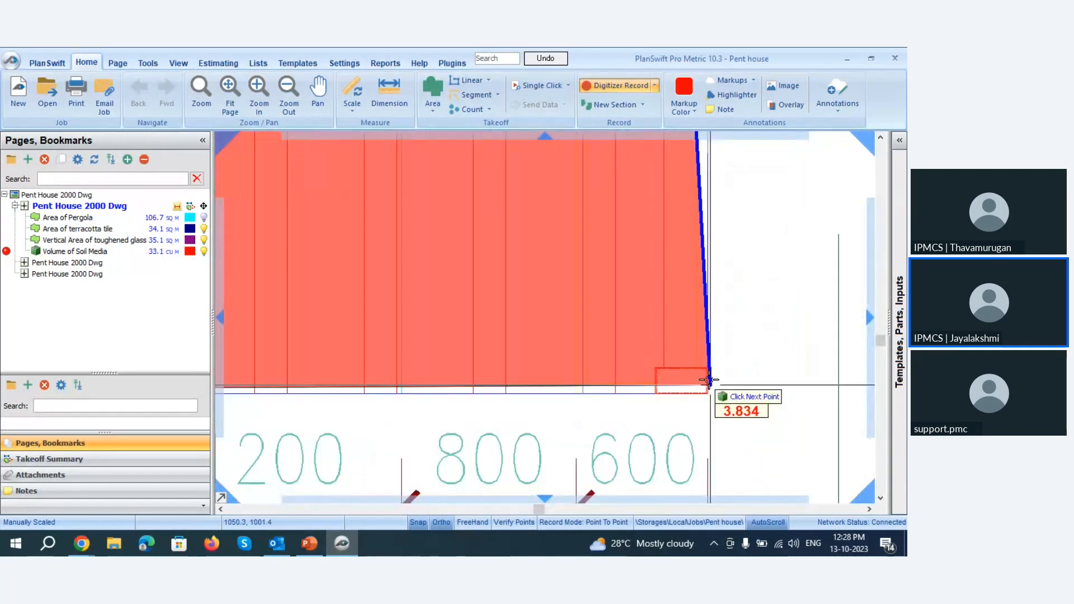
{"action": "scroll", "coordinate": [610, 408], "scroll_direction": "up", "scroll_amount": 1}
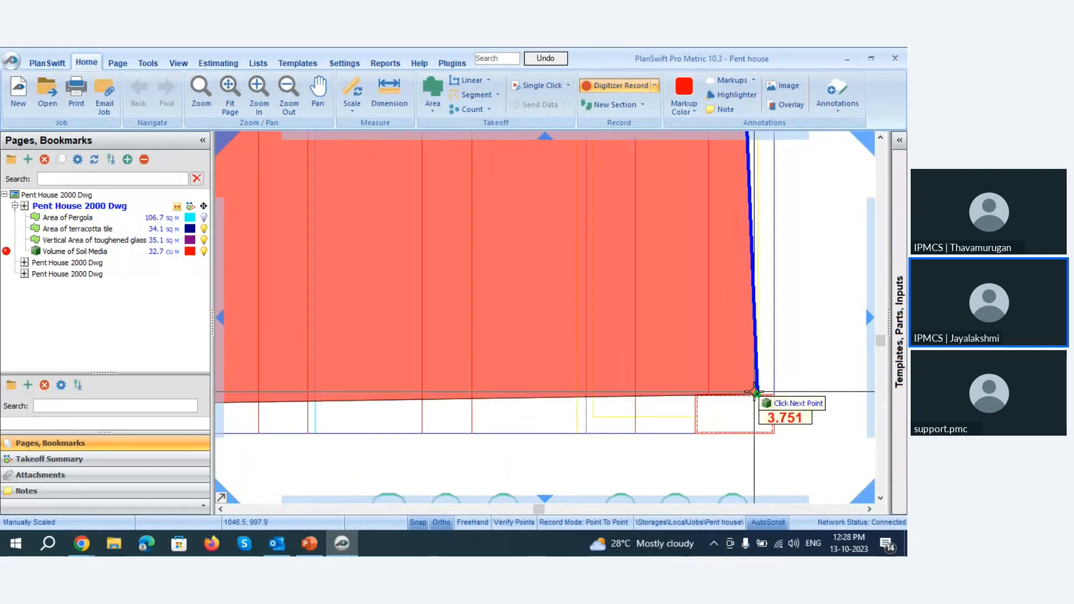
{"action": "left_click", "coordinate": [756, 380]}
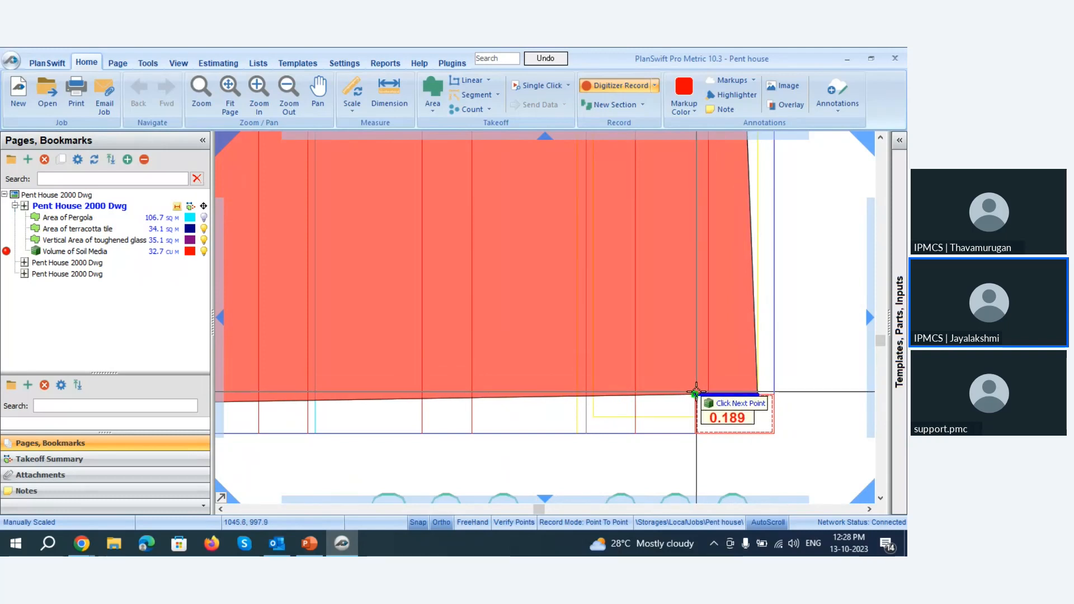
Trace around the lower-right post and along the planter box's lower end to its inner lower-right corner.
{"action": "left_click", "coordinate": [696, 394]}
{"action": "left_click", "coordinate": [694, 434]}
{"action": "scroll", "coordinate": [746, 391], "scroll_direction": "down", "scroll_amount": 3}
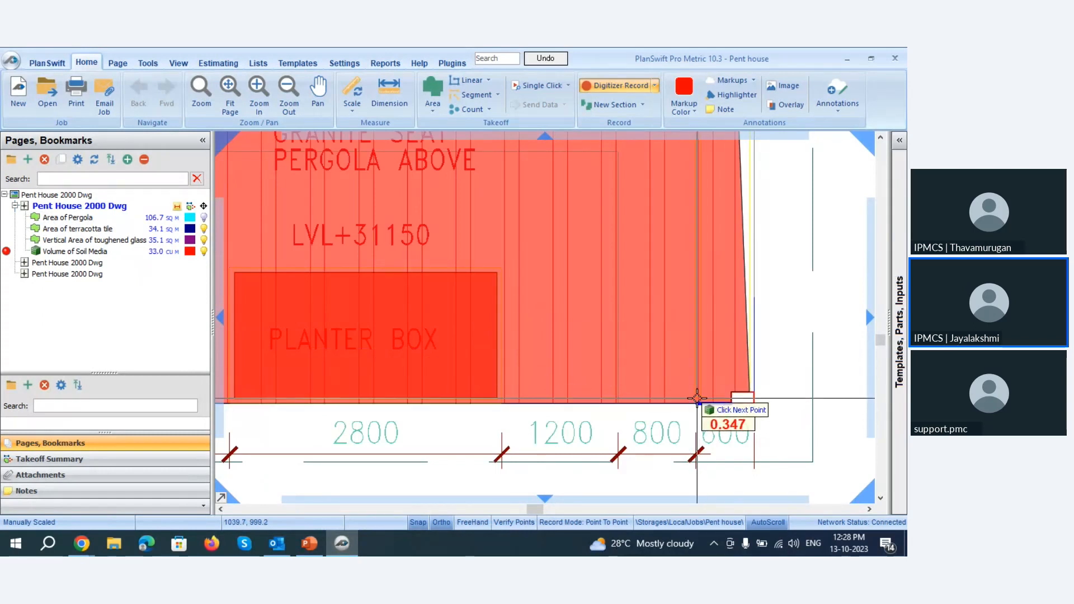
{"action": "scroll", "coordinate": [700, 401], "scroll_direction": "down", "scroll_amount": 3}
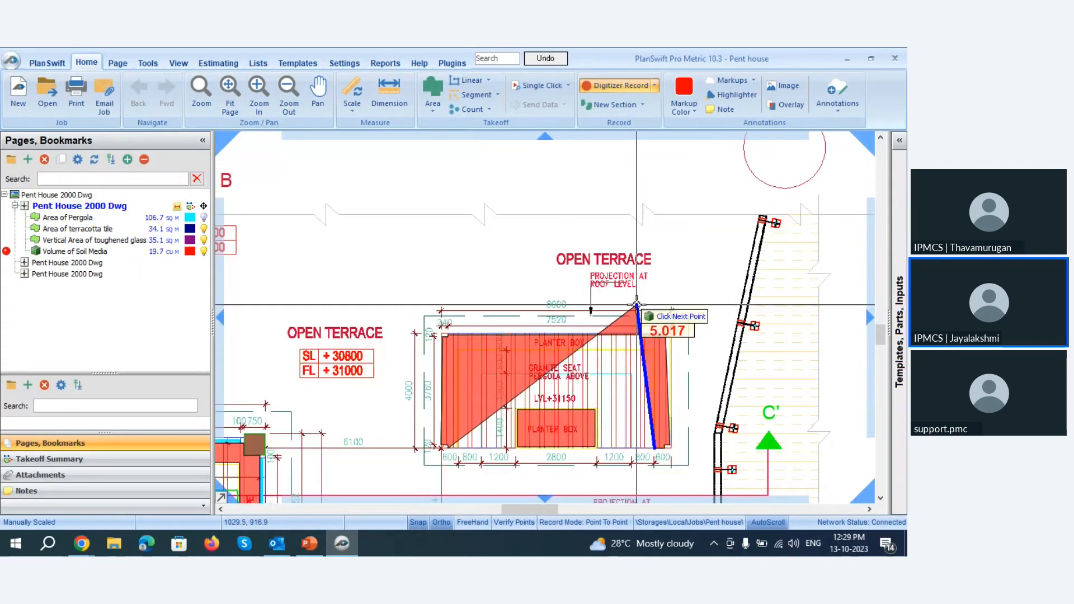
Trace the planter box's inner right edge up to its inner upper-right corner.
{"action": "scroll", "coordinate": [642, 311], "scroll_direction": "up", "scroll_amount": 5}
{"action": "scroll", "coordinate": [641, 304], "scroll_direction": "down", "scroll_amount": 2}
{"action": "scroll", "coordinate": [640, 305], "scroll_direction": "down", "scroll_amount": 2}
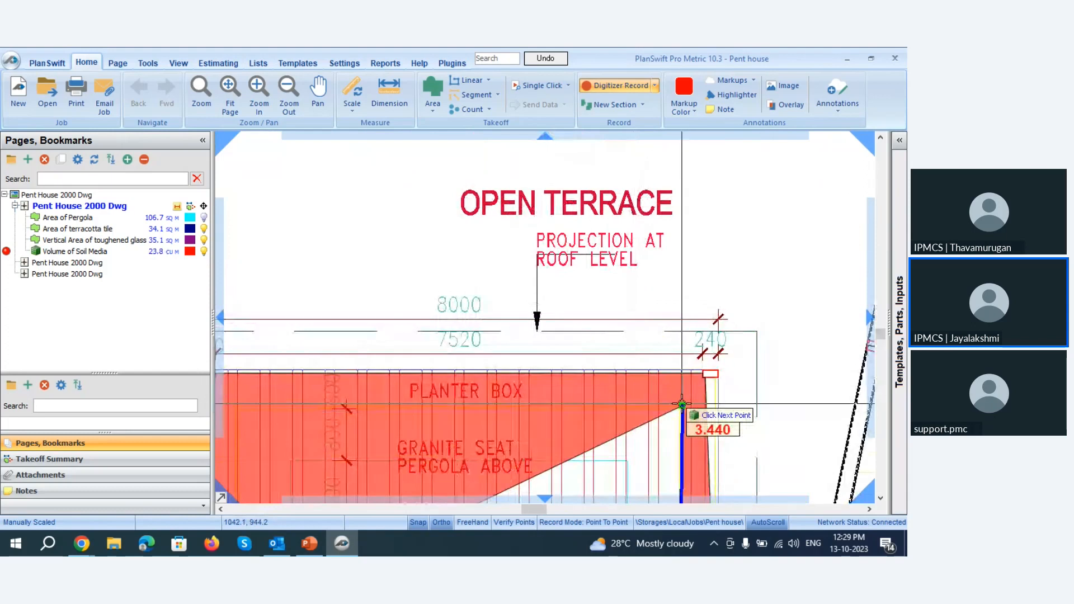
{"action": "scroll", "coordinate": [681, 435], "scroll_direction": "up", "scroll_amount": 2}
{"action": "scroll", "coordinate": [694, 433], "scroll_direction": "up", "scroll_amount": 3}
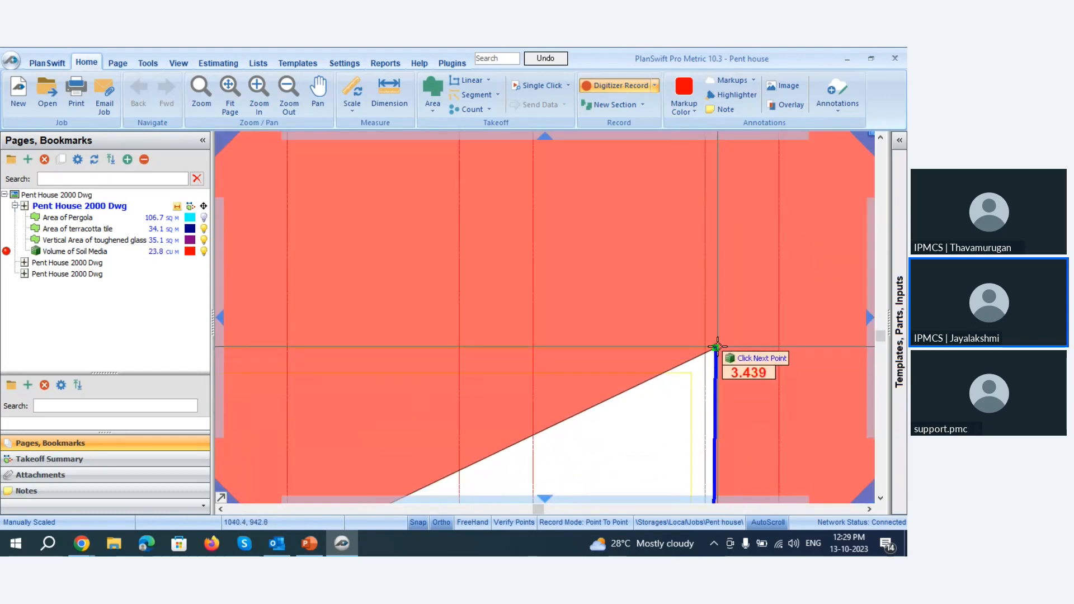
Trace the planter box's inner upper edge across to its inner upper-left corner.
{"action": "scroll", "coordinate": [864, 356], "scroll_direction": "down", "scroll_amount": 2}
{"action": "scroll", "coordinate": [864, 356], "scroll_direction": "down", "scroll_amount": 3}
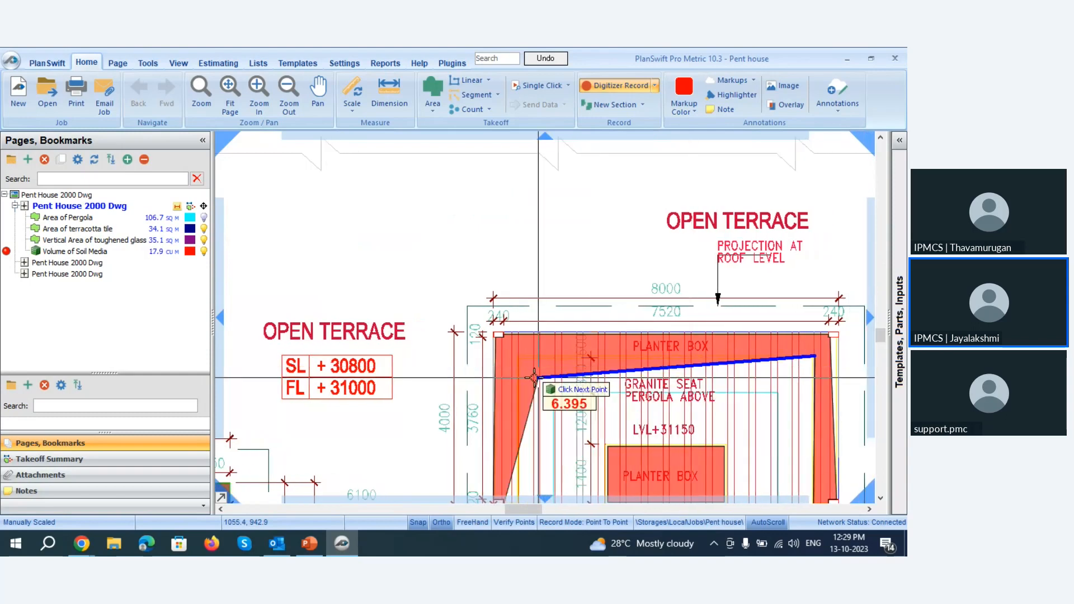
{"action": "scroll", "coordinate": [660, 370], "scroll_direction": "up", "scroll_amount": 3}
{"action": "scroll", "coordinate": [573, 428], "scroll_direction": "up", "scroll_amount": 3}
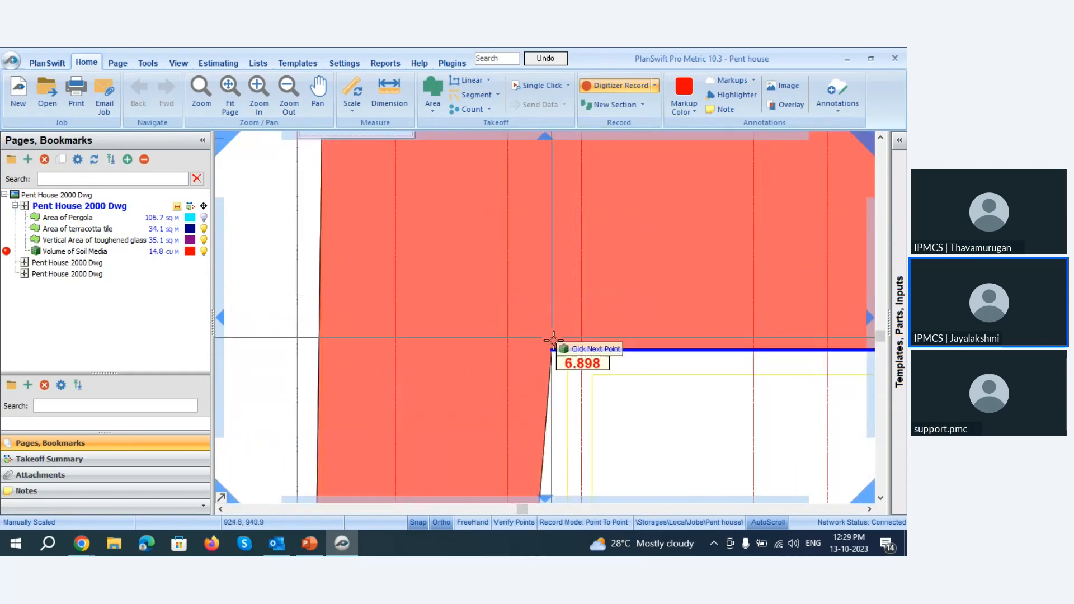
{"action": "left_click", "coordinate": [567, 349]}
Trace the planter box's inner left edge down to its lower end, and finish the soil media section.
{"action": "scroll", "coordinate": [568, 348], "scroll_direction": "down", "scroll_amount": 3}
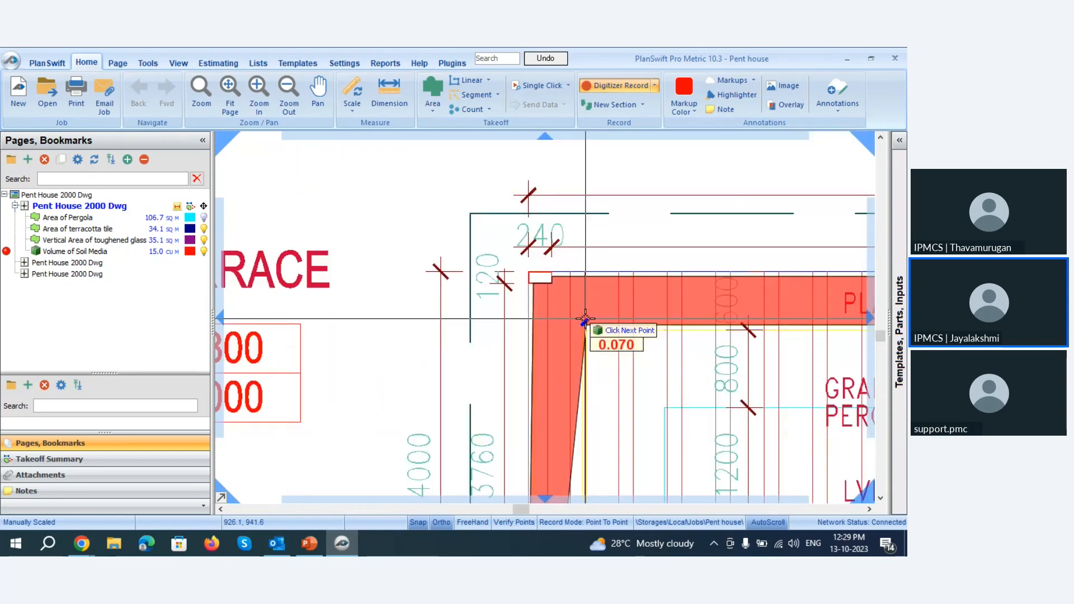
{"action": "scroll", "coordinate": [567, 428], "scroll_direction": "up", "scroll_amount": 4}
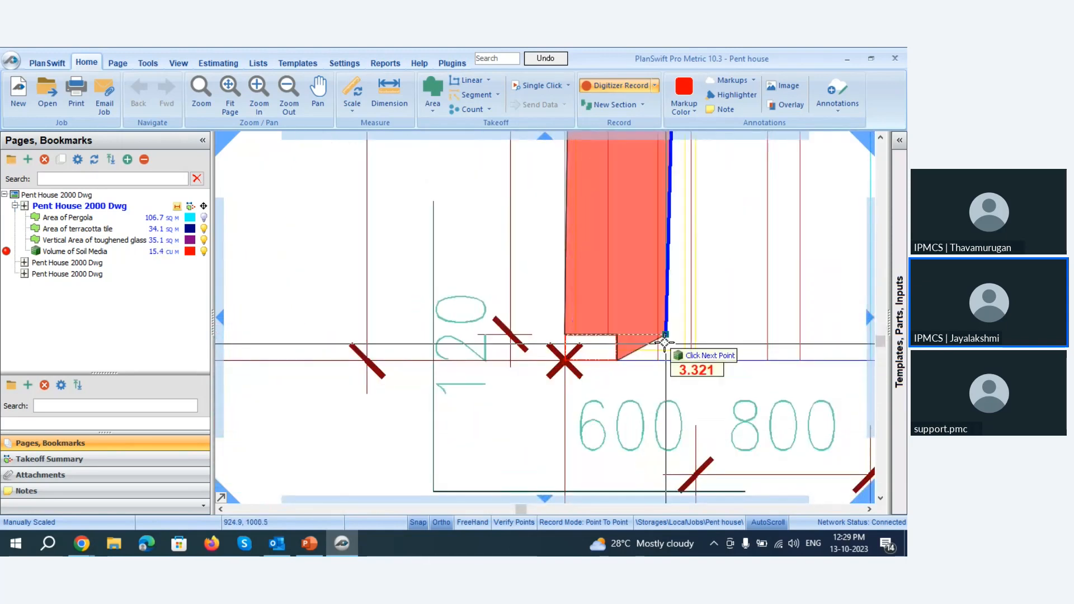
{"action": "scroll", "coordinate": [666, 344], "scroll_direction": "up", "scroll_amount": 2}
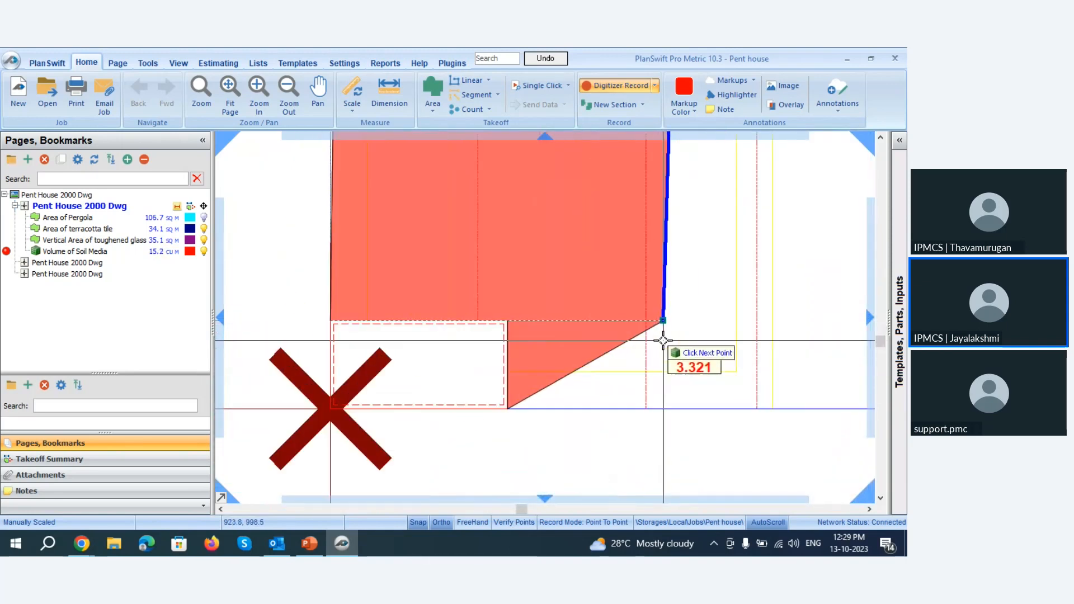
{"action": "left_click", "coordinate": [756, 409]}
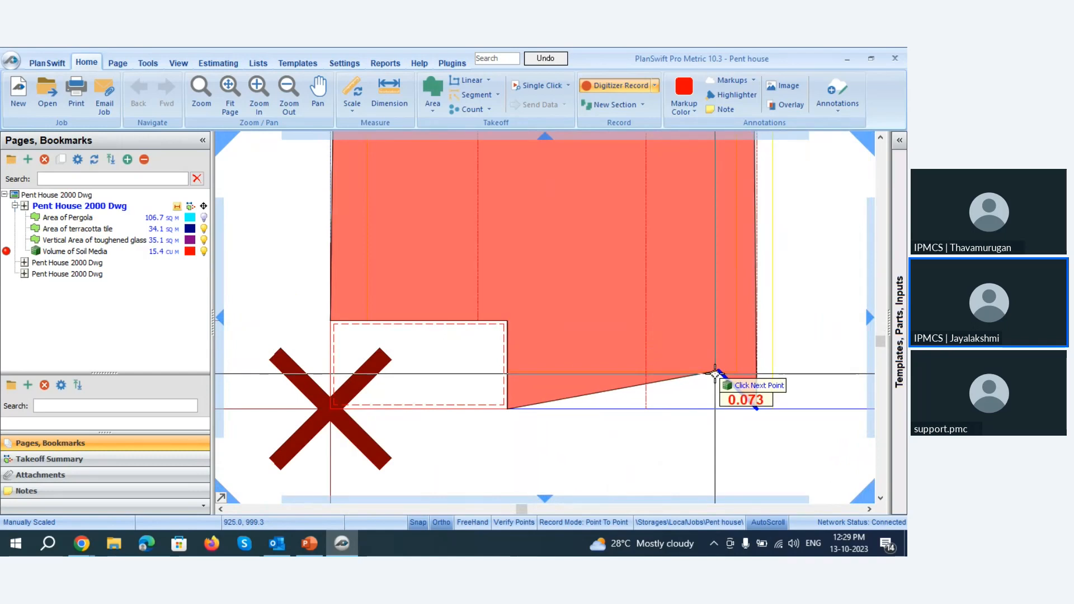
{"action": "key", "text": "Escape"}
{"action": "scroll", "coordinate": [515, 384], "scroll_direction": "down", "scroll_amount": 8}
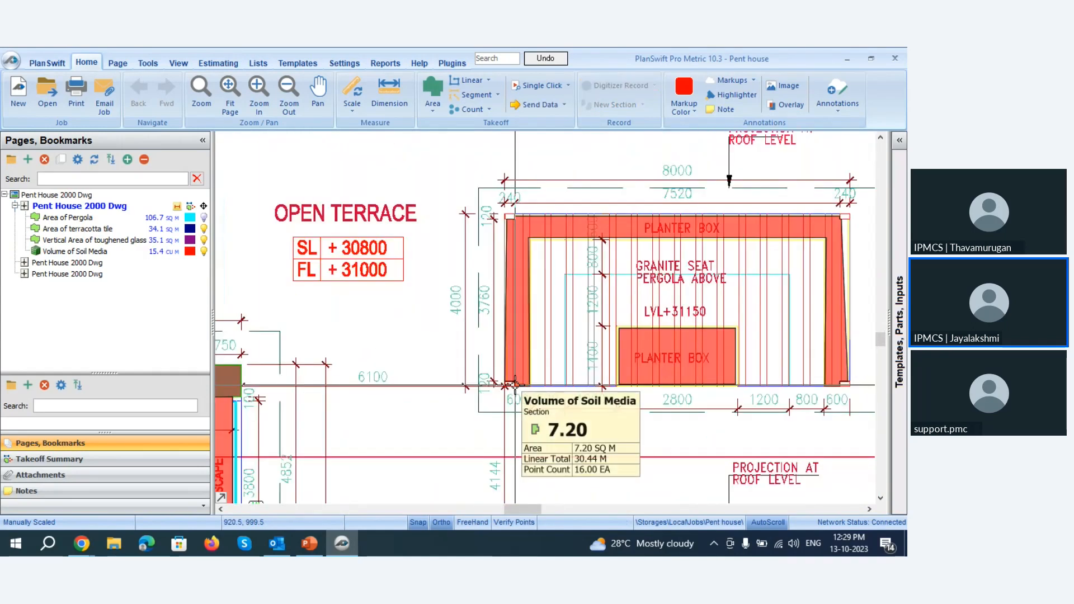
Select the U-shaped soil media section and move its vertex by the upper-right post outward to the planter's outer right edge.
{"action": "scroll", "coordinate": [848, 225], "scroll_direction": "up", "scroll_amount": 6}
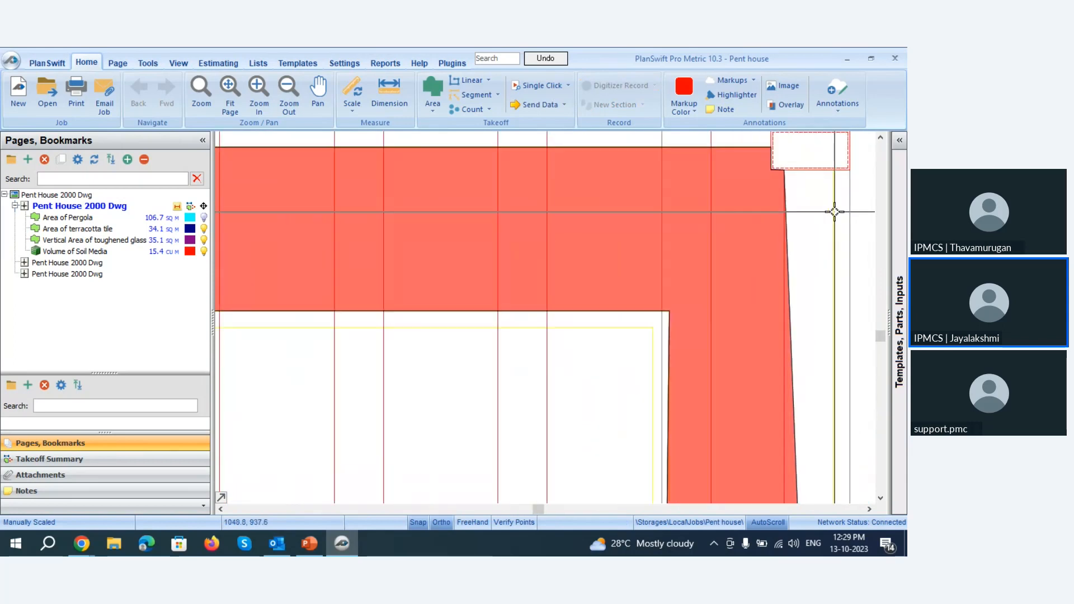
{"action": "left_click", "coordinate": [743, 150]}
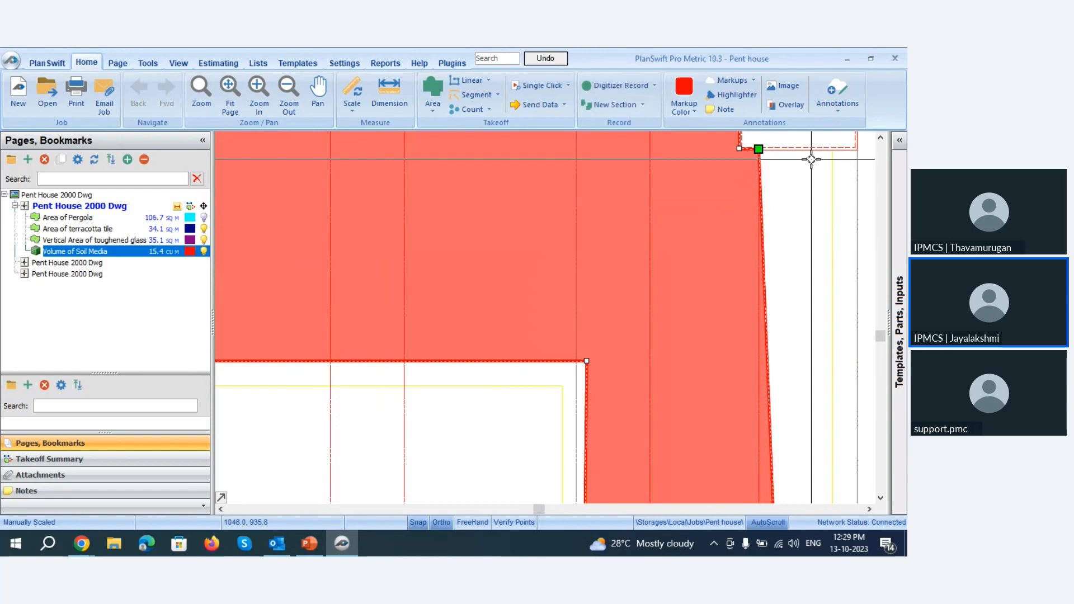
{"action": "left_click_drag", "start_coordinate": [750, 150], "coordinate": [852, 148]}
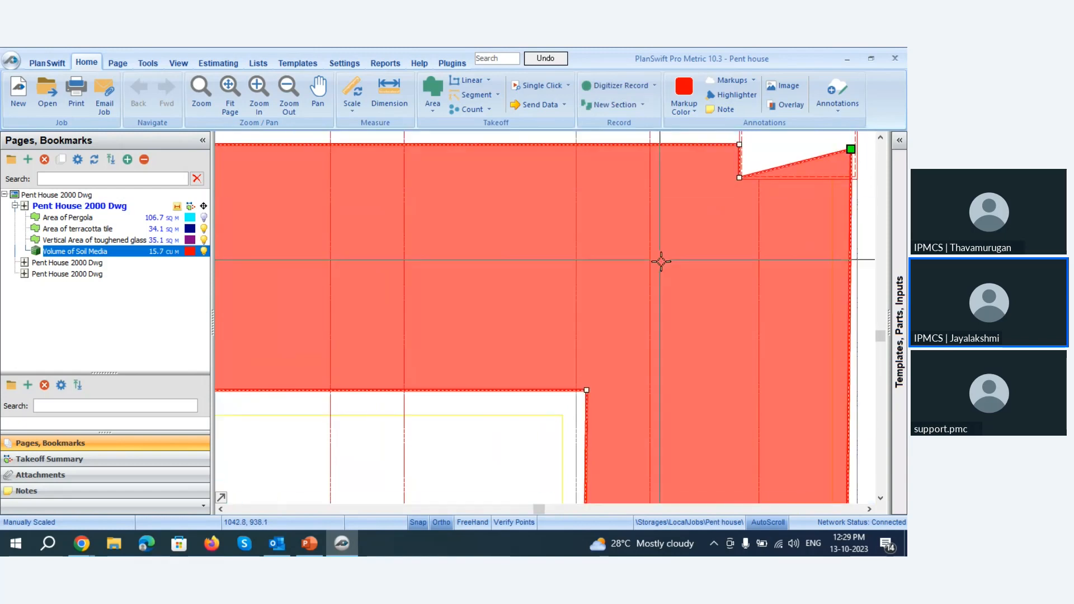
Align the section's outer upper-right vertex with the corner post's lower edge, and check the section's upper corners.
{"action": "scroll", "coordinate": [662, 260], "scroll_direction": "down", "scroll_amount": 3}
{"action": "scroll", "coordinate": [715, 205], "scroll_direction": "up", "scroll_amount": 4}
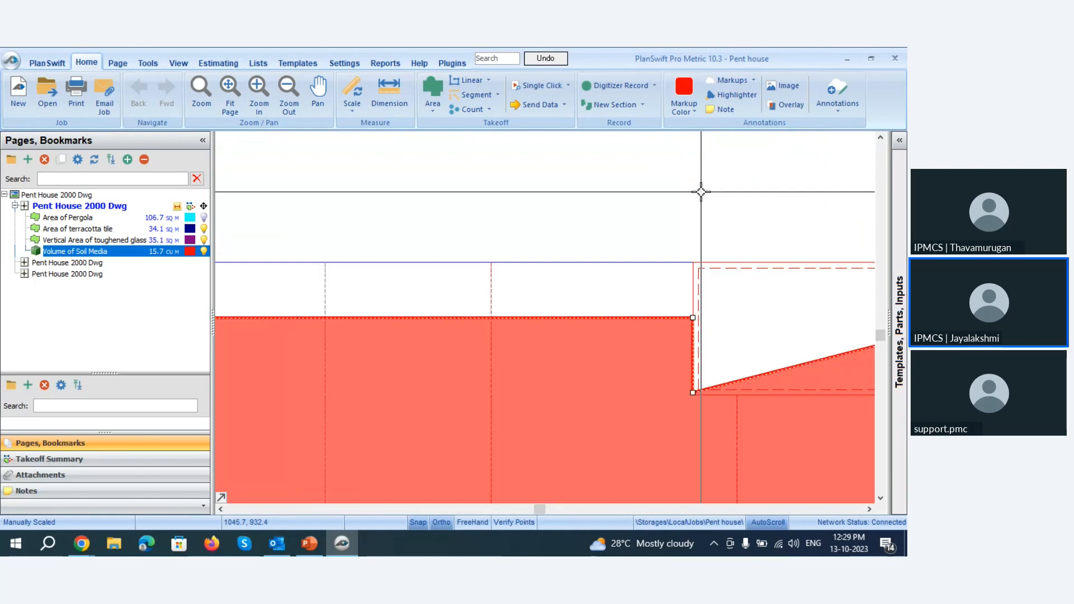
{"action": "scroll", "coordinate": [634, 283], "scroll_direction": "down", "scroll_amount": 6}
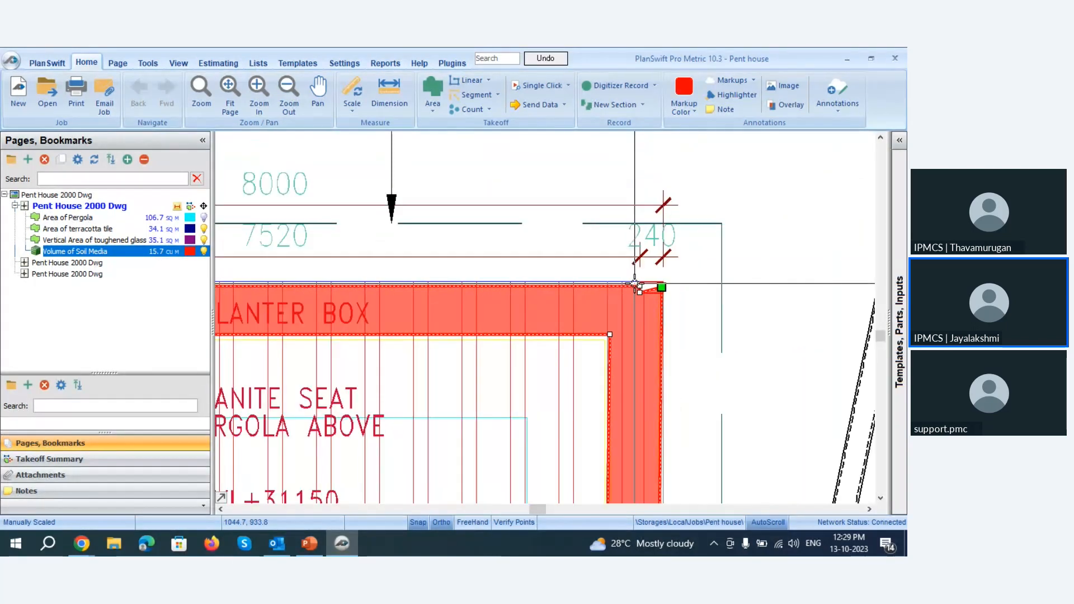
{"action": "scroll", "coordinate": [634, 284], "scroll_direction": "down", "scroll_amount": 2}
{"action": "scroll", "coordinate": [635, 279], "scroll_direction": "up", "scroll_amount": 6}
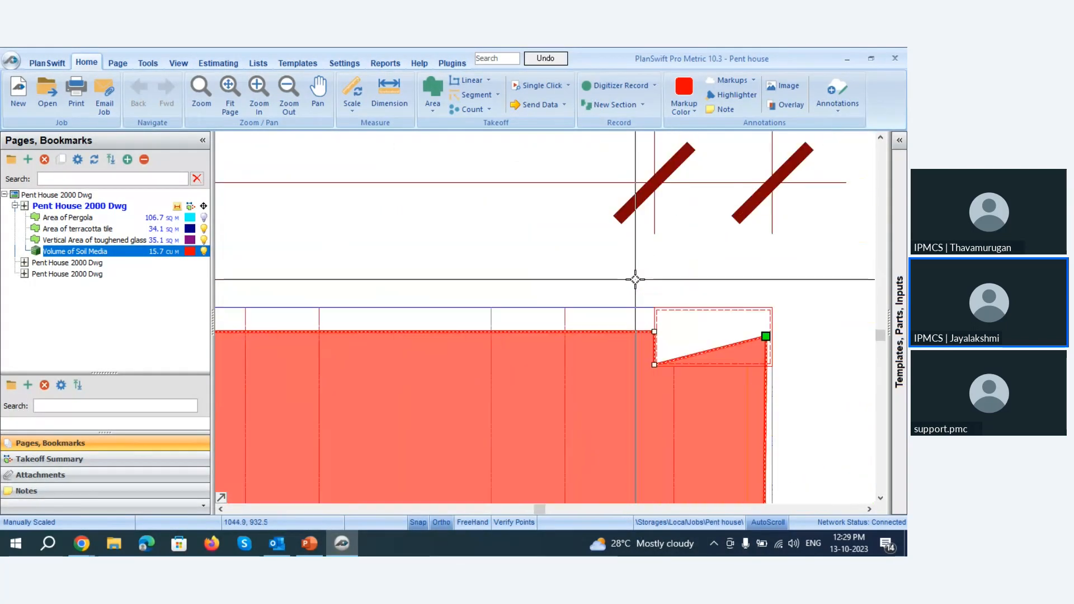
{"action": "scroll", "coordinate": [636, 279], "scroll_direction": "up", "scroll_amount": 1}
{"action": "scroll", "coordinate": [774, 386], "scroll_direction": "down", "scroll_amount": 3}
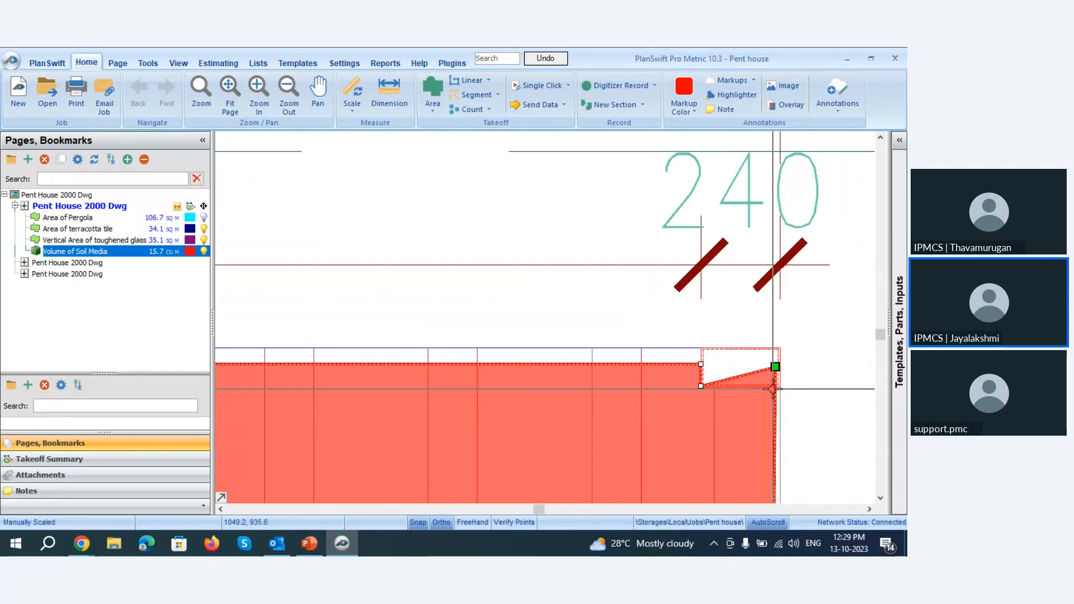
{"action": "mouse_move", "coordinate": [775, 367]}
{"action": "left_mouse_down"}
{"action": "mouse_move", "coordinate": [784, 397]}
{"action": "mouse_move", "coordinate": [773, 385]}
{"action": "left_mouse_up"}
{"action": "scroll", "coordinate": [773, 385], "scroll_direction": "down", "scroll_amount": 4}
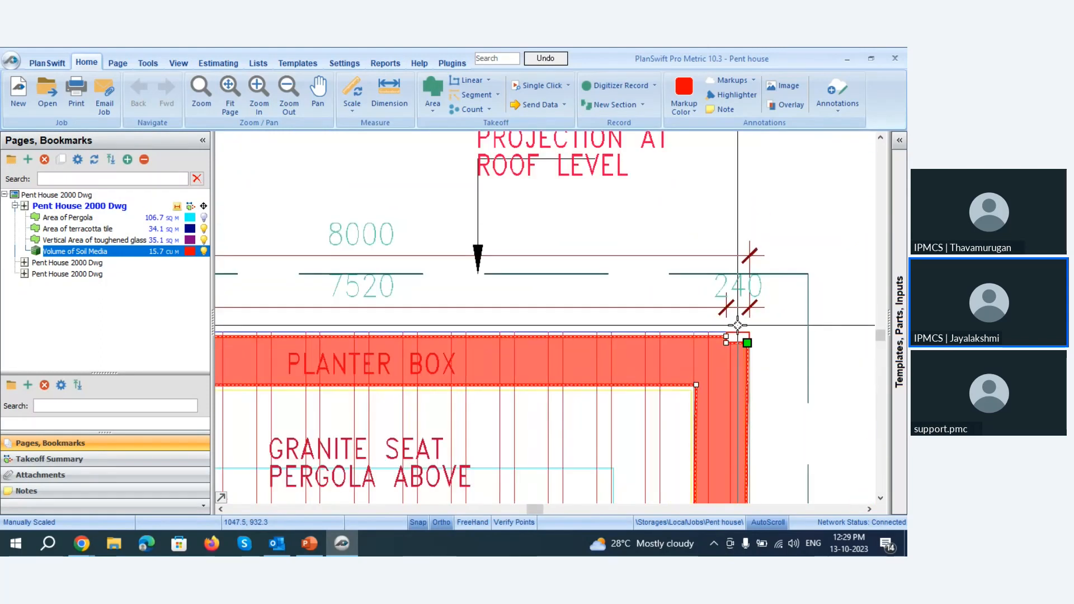
{"action": "scroll", "coordinate": [737, 325], "scroll_direction": "down", "scroll_amount": 4}
{"action": "scroll", "coordinate": [391, 347], "scroll_direction": "up", "scroll_amount": 5}
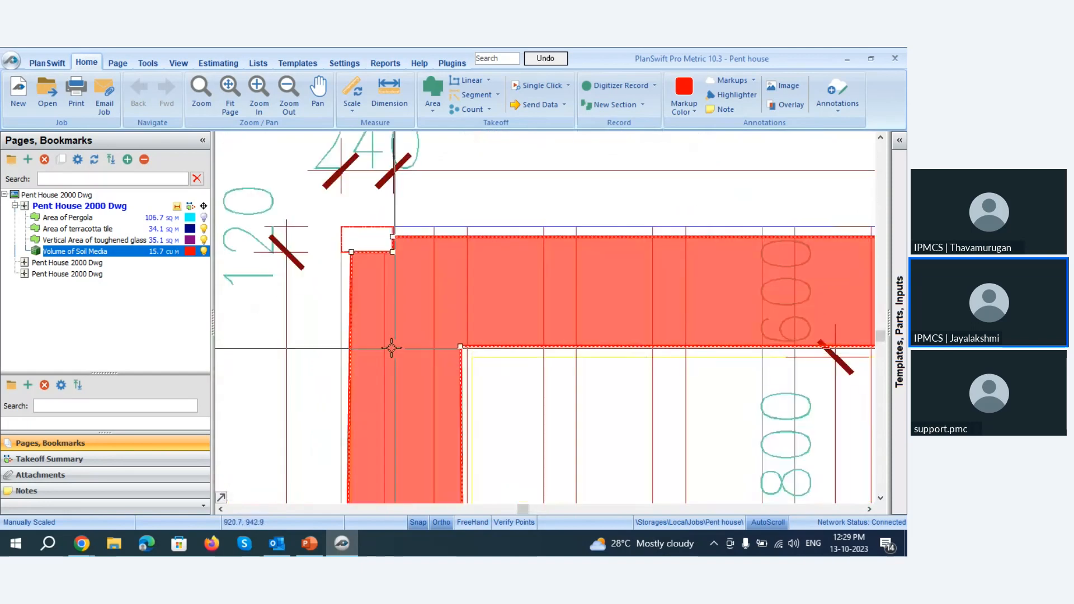
{"action": "scroll", "coordinate": [390, 347], "scroll_direction": "down", "scroll_amount": 5}
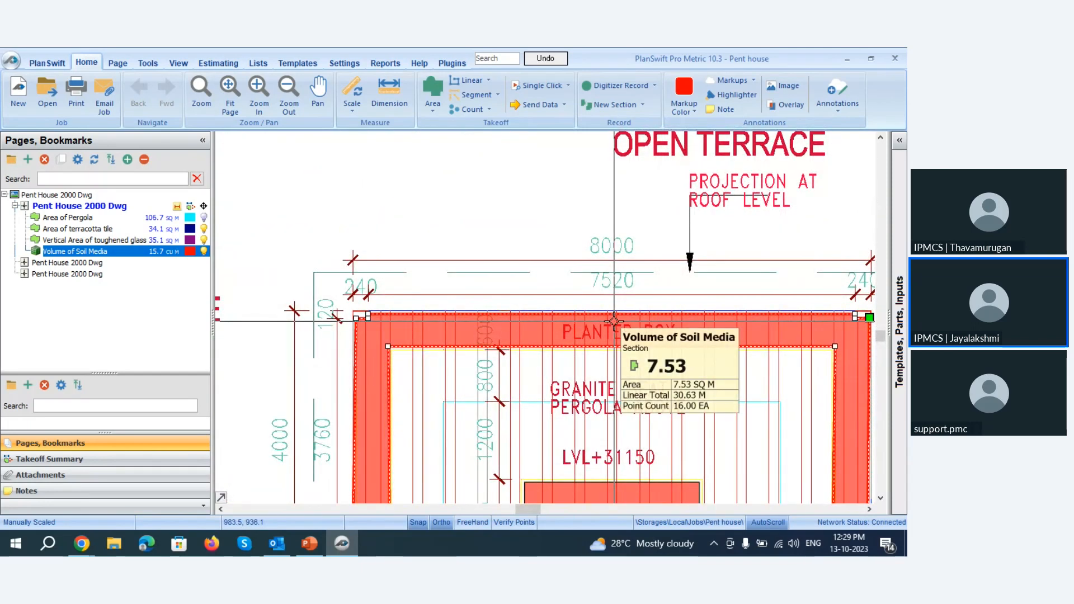
Deselect the soil media section and check the measurements of the U-shaped and rectangular planter box sections on the open terrace.
{"action": "key", "text": "Escape"}
{"action": "scroll", "coordinate": [614, 321], "scroll_direction": "down", "scroll_amount": 3}
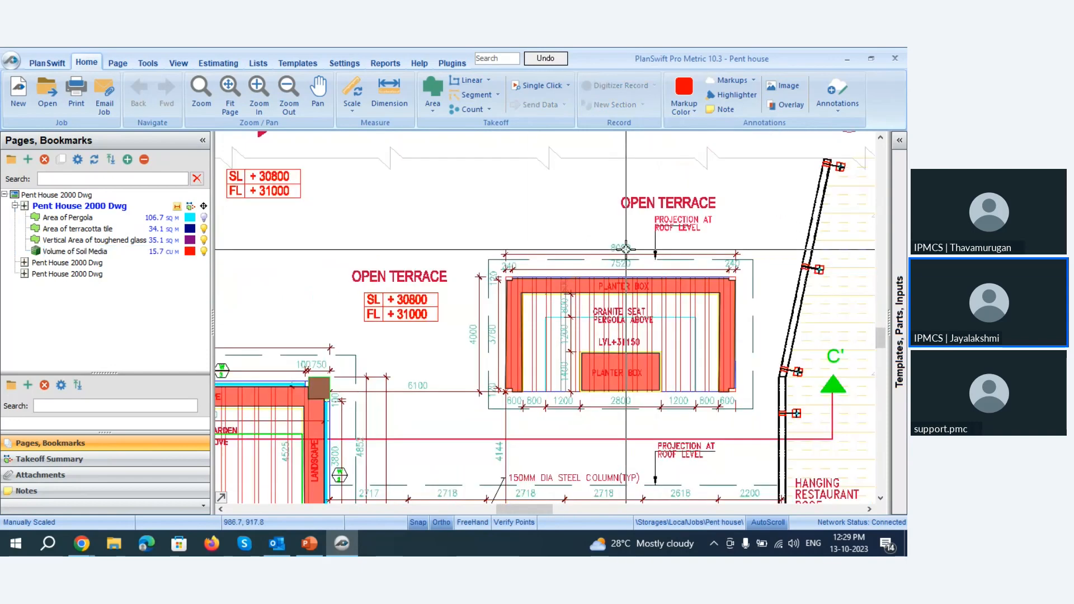
{"action": "scroll", "coordinate": [625, 248], "scroll_direction": "up", "scroll_amount": 3}
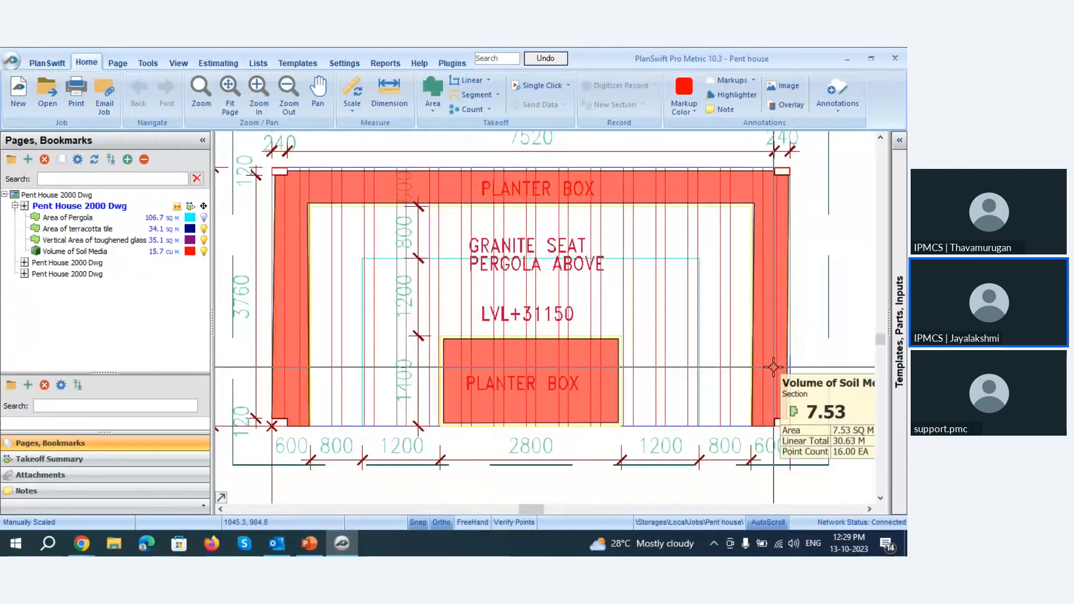
{"action": "mouse_move", "coordinate": [590, 381]}
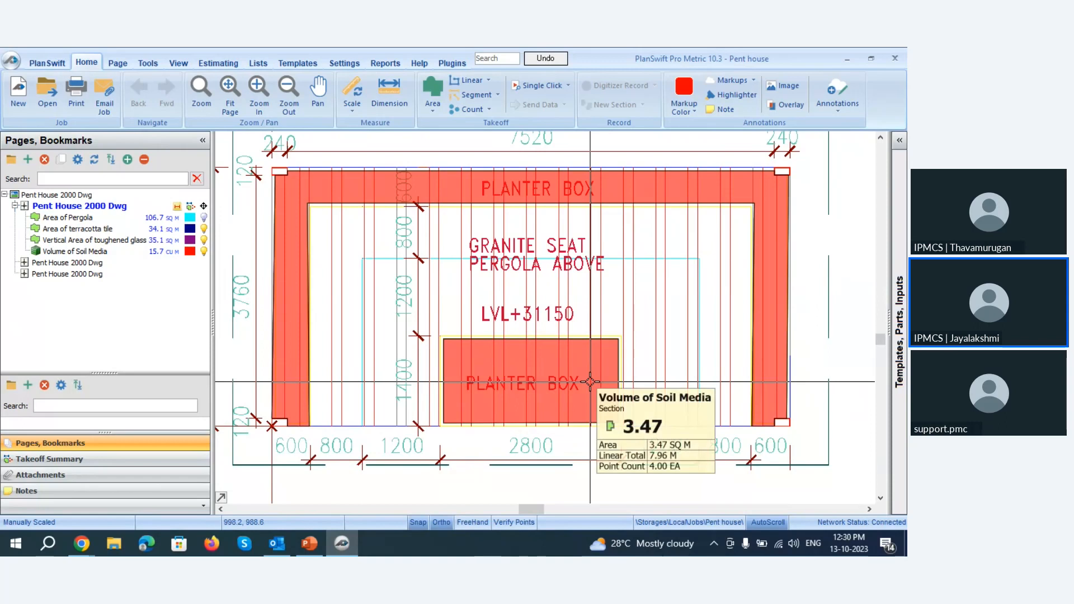
{"action": "mouse_move", "coordinate": [781, 343]}
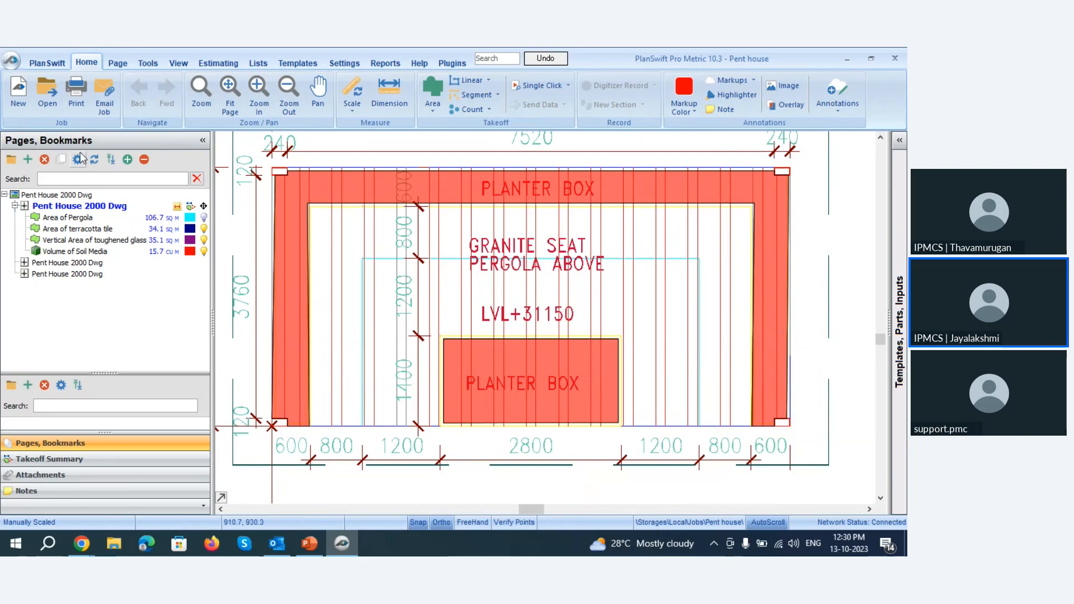
{"action": "left_click", "coordinate": [174, 253]}
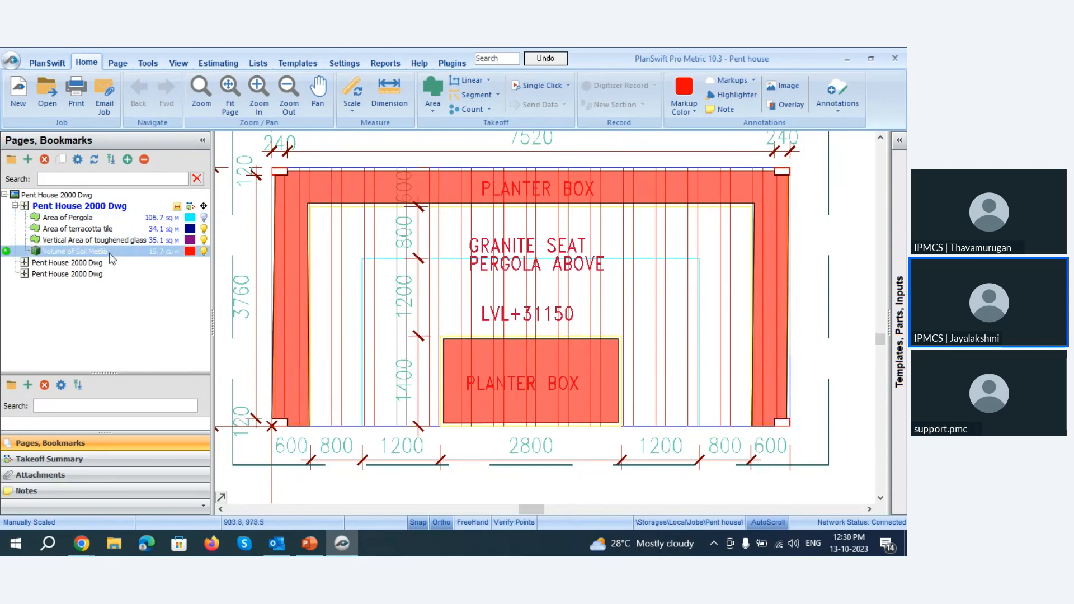
Review the takeoff quantities in the estimate, and preview the All Items reports by type and folder, by folder and type, and by division.
{"action": "left_click", "coordinate": [216, 61]}
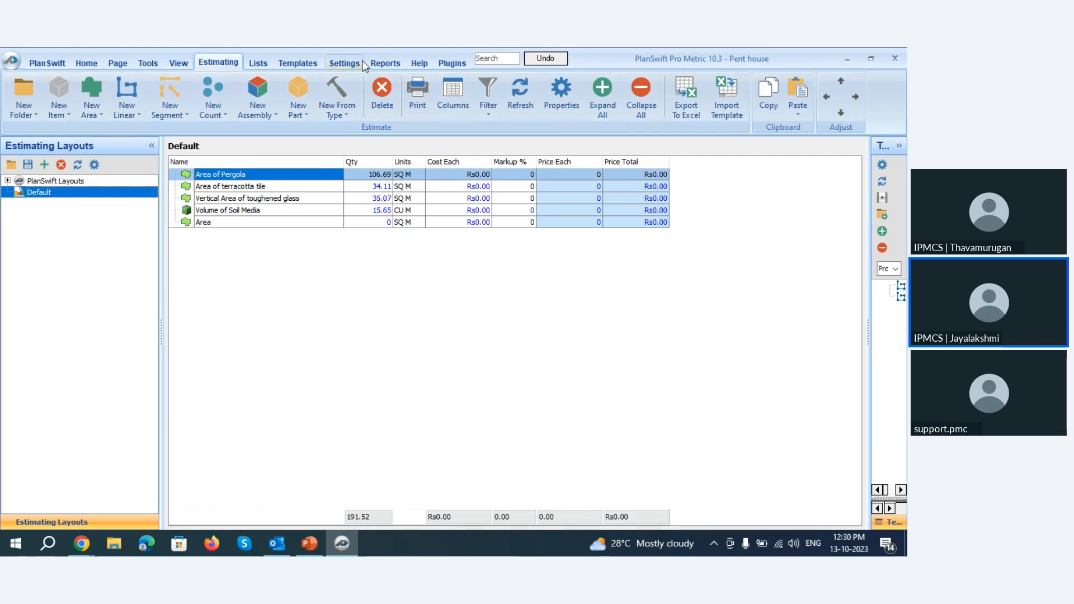
{"action": "left_click", "coordinate": [382, 63]}
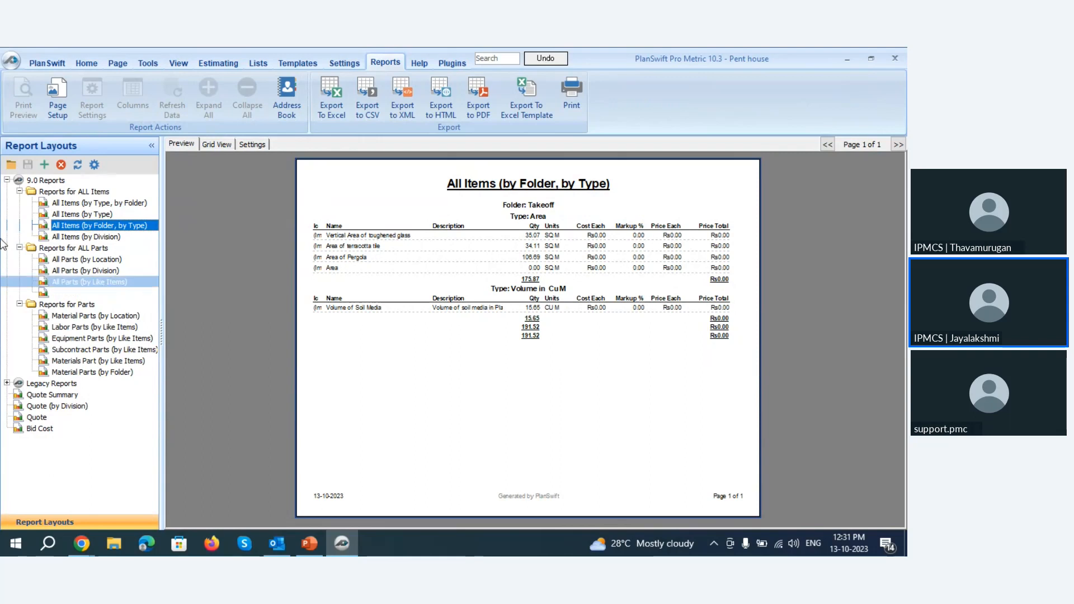
{"action": "left_click", "coordinate": [77, 203]}
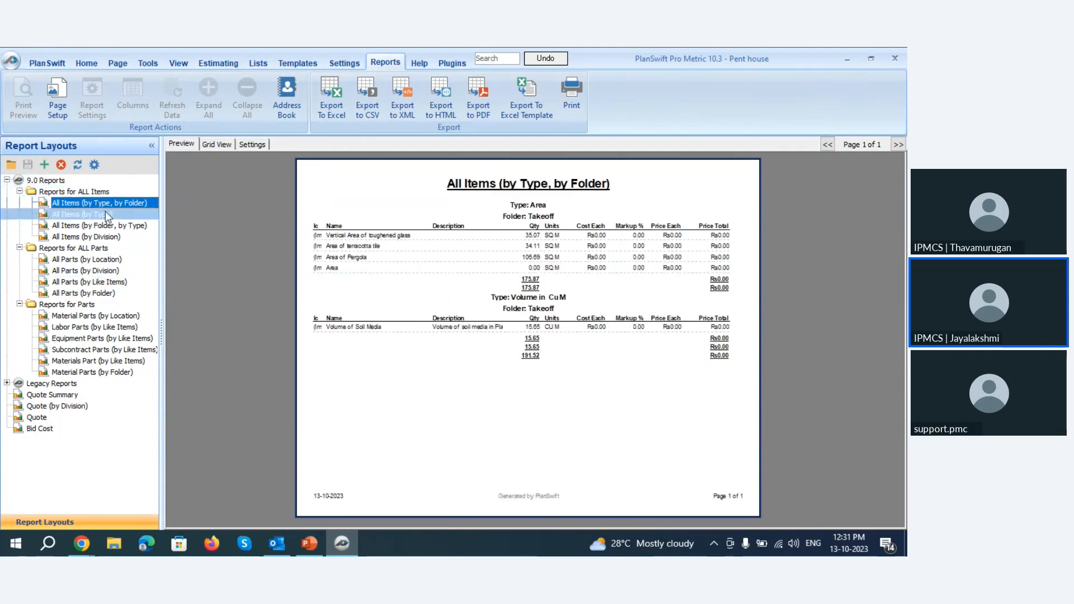
{"action": "left_click", "coordinate": [104, 225]}
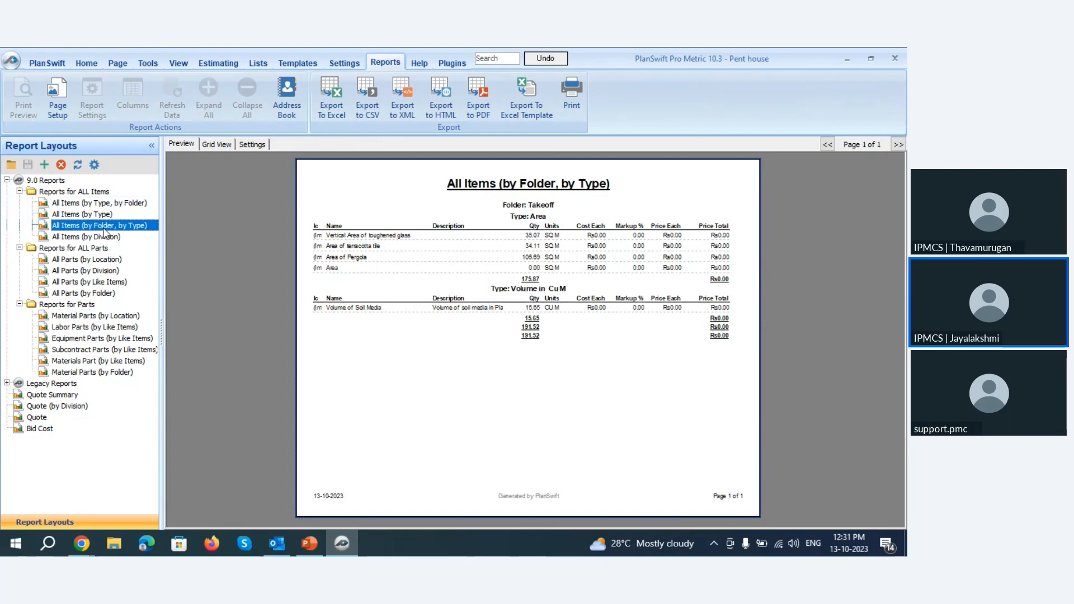
{"action": "left_click", "coordinate": [106, 237]}
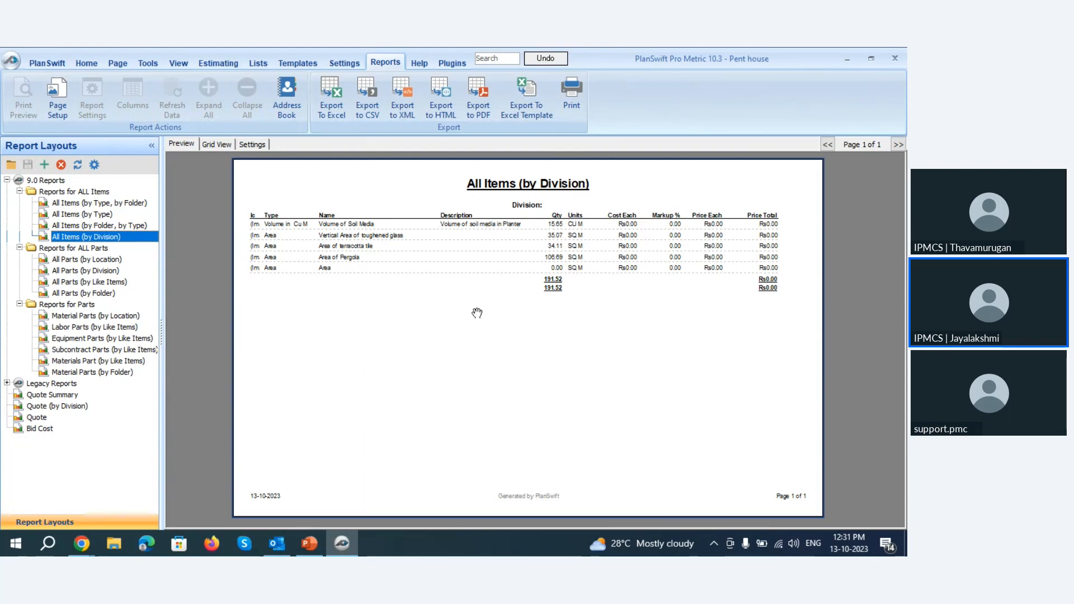
Switch to the PowerPoint webinar presentation, start the slide show from the Planters slide, and advance to the slide The Power to Scale.
{"action": "left_click", "coordinate": [310, 544]}
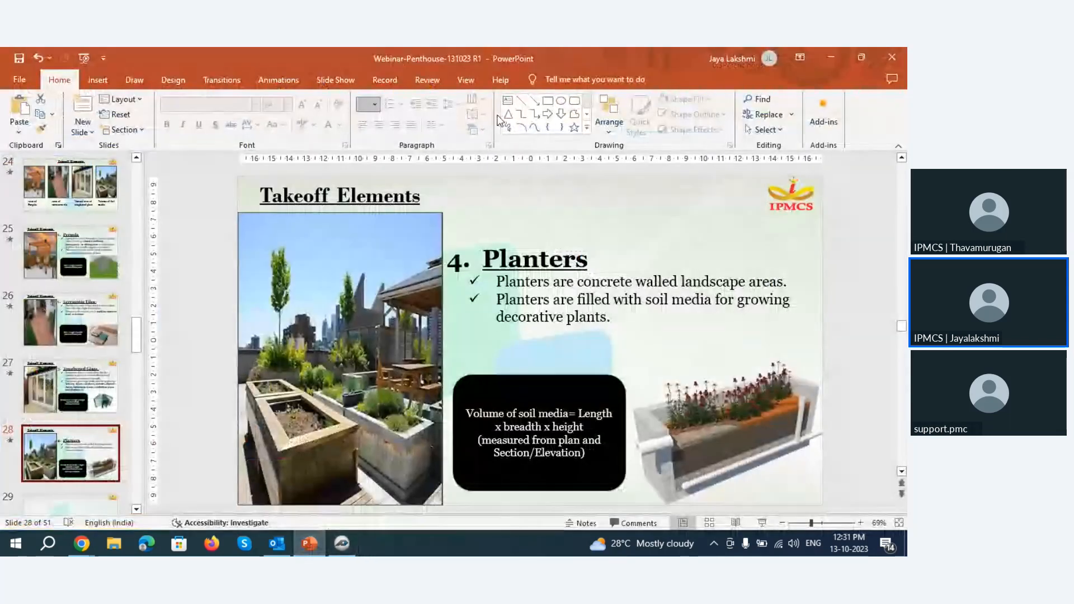
{"action": "left_click", "coordinate": [761, 522]}
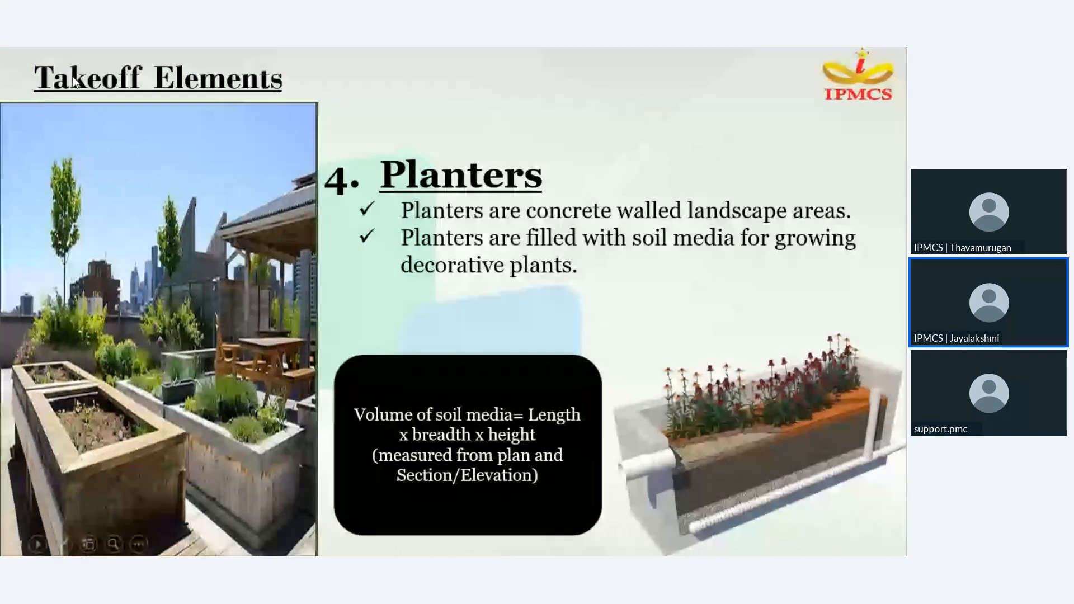
{"action": "left_click", "coordinate": [73, 82]}
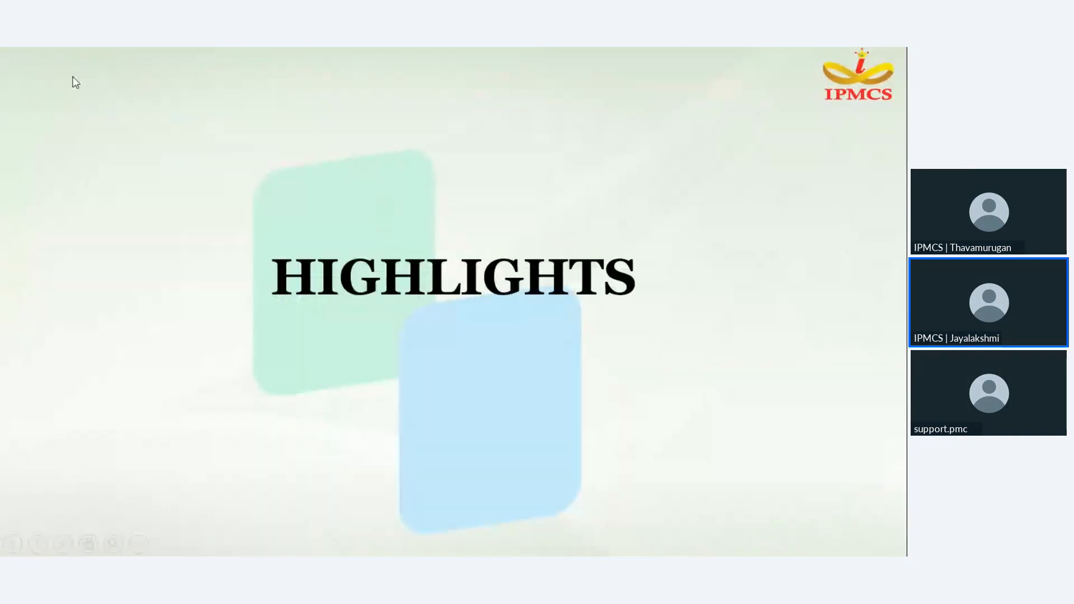
{"action": "left_click", "coordinate": [75, 82]}
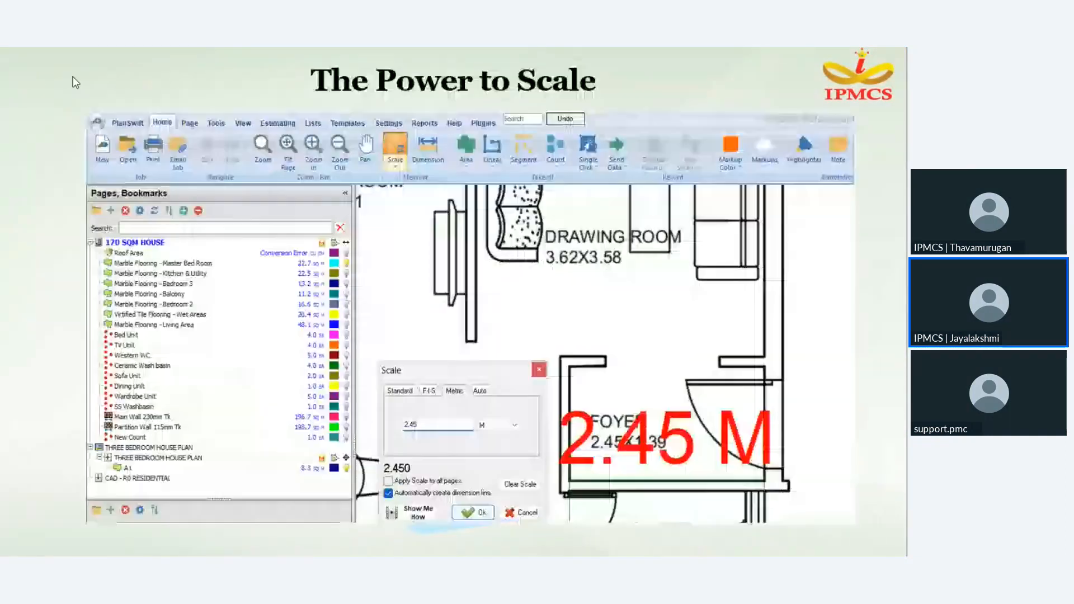